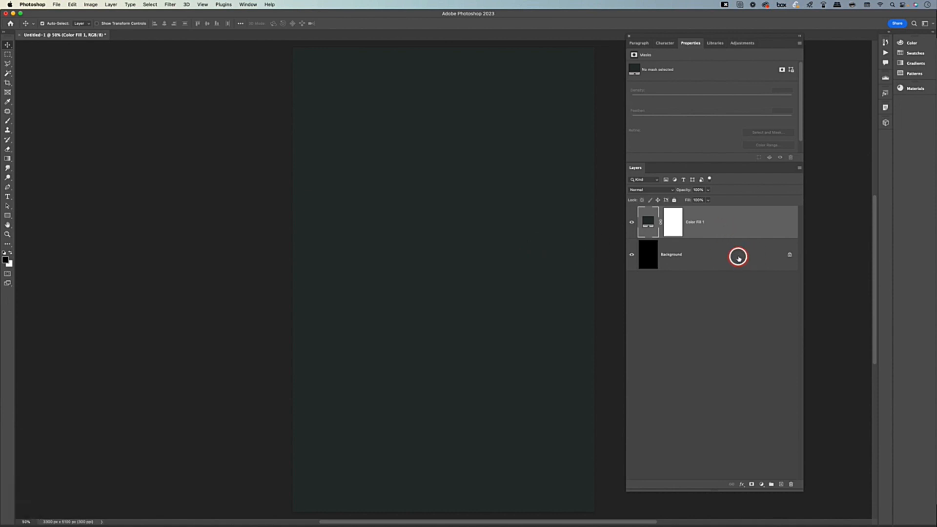
Delete the black Background layer and embed the portrait JPEG of the curly-haired woman from the Images folder.
drag(738, 258, 790, 483)
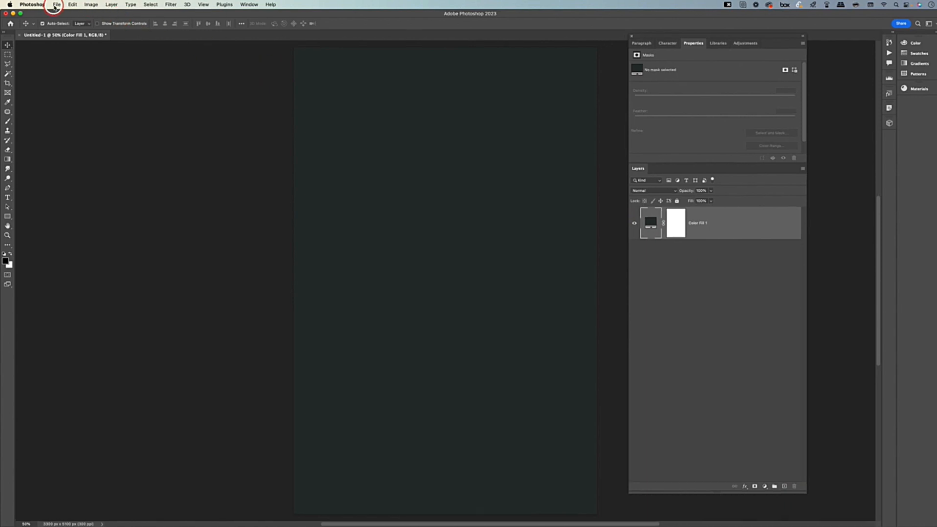
click(56, 5)
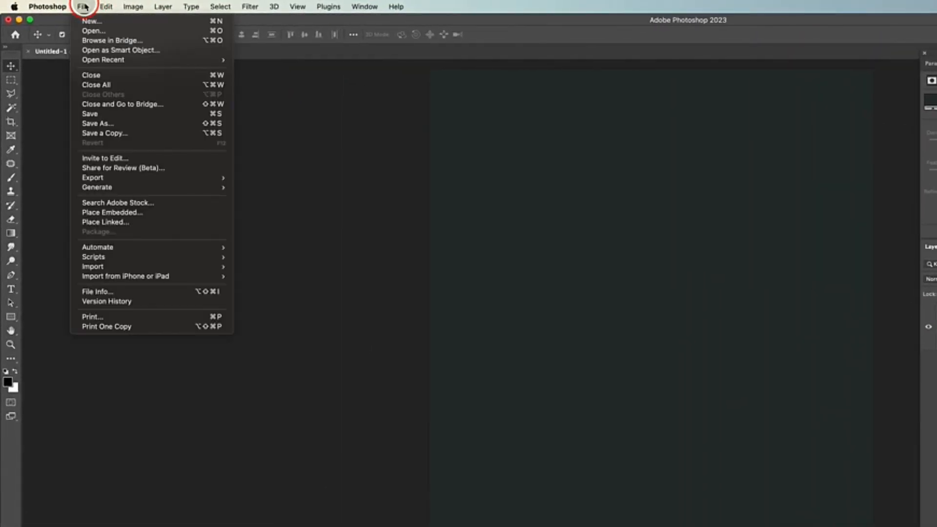
click(125, 212)
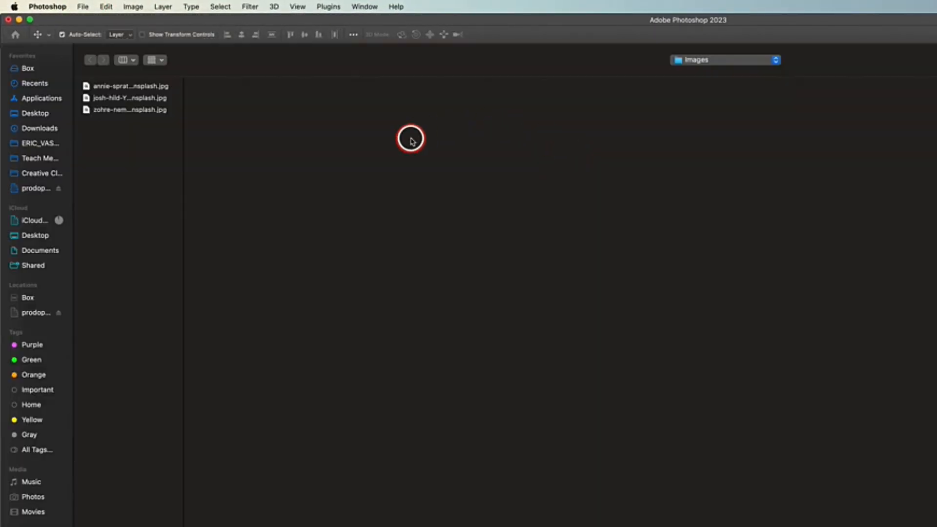
click(142, 110)
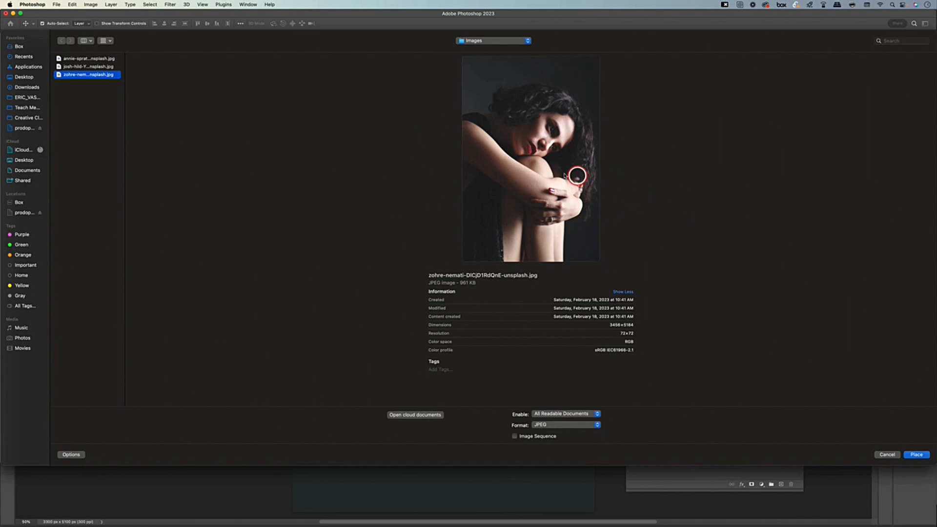
click(919, 455)
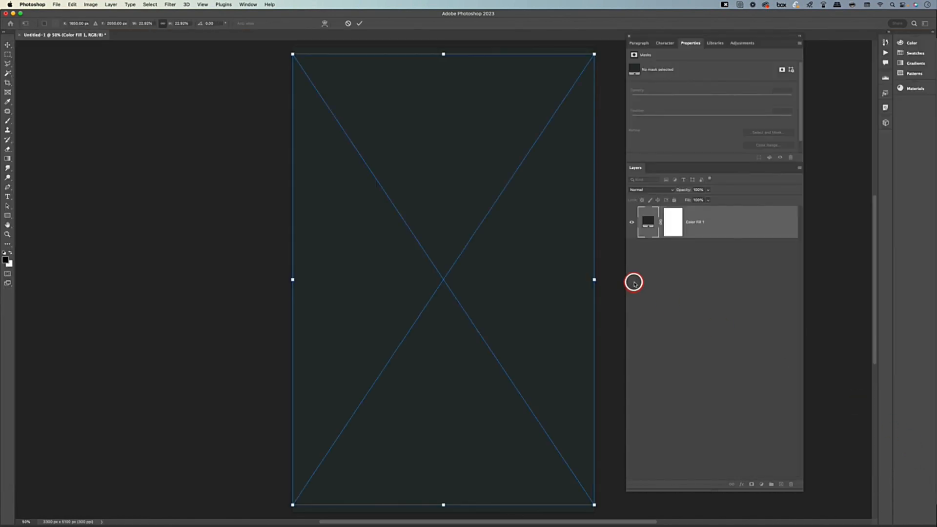
Scale the placed portrait up to about 24.75% so it extends past the canvas edges, and commit the placement.
key(super+minus)
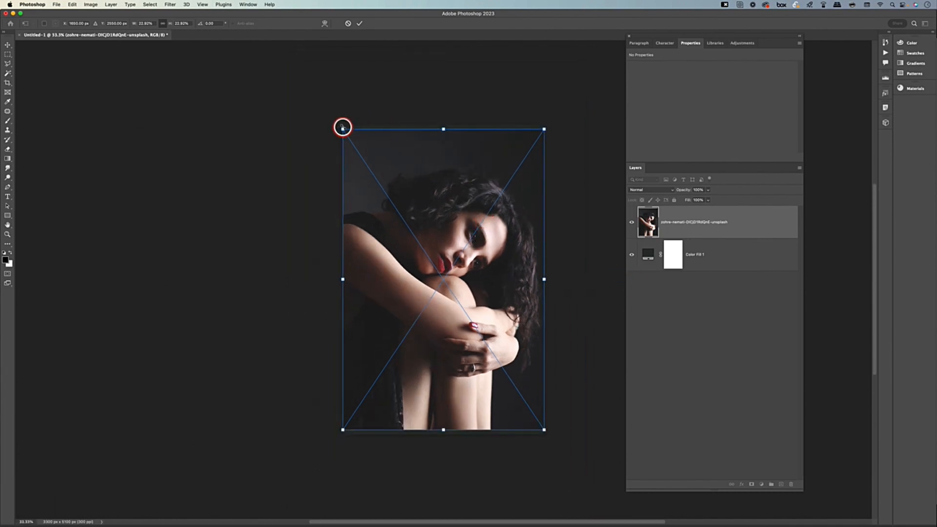
drag(343, 127, 334, 116)
key(Return)
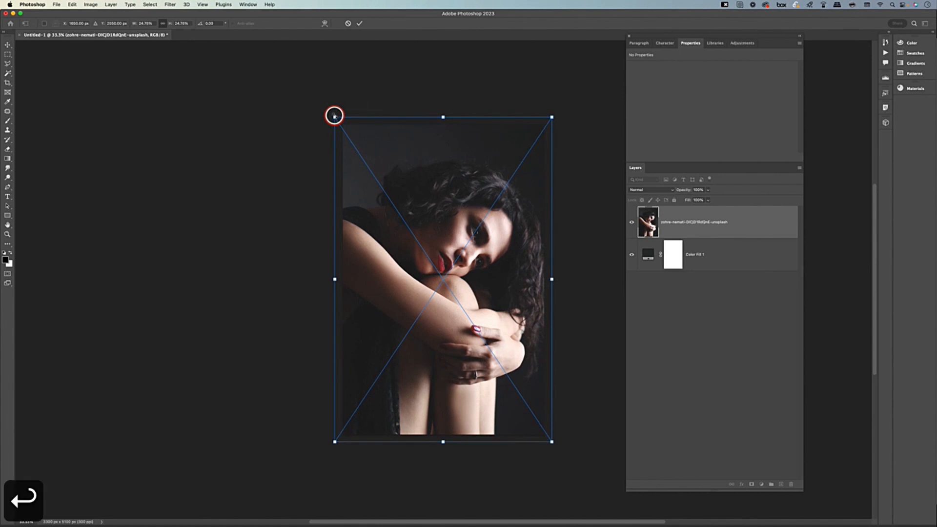
key(super+equal)
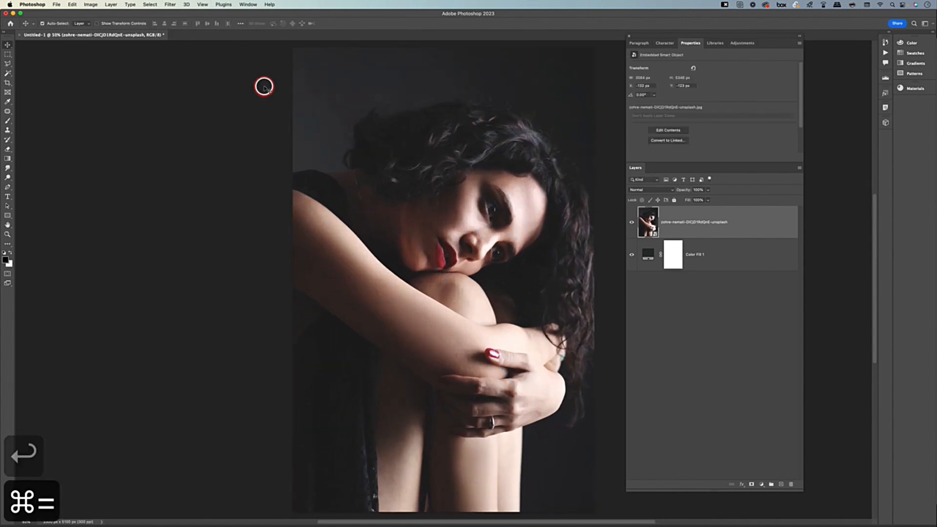
click(57, 4)
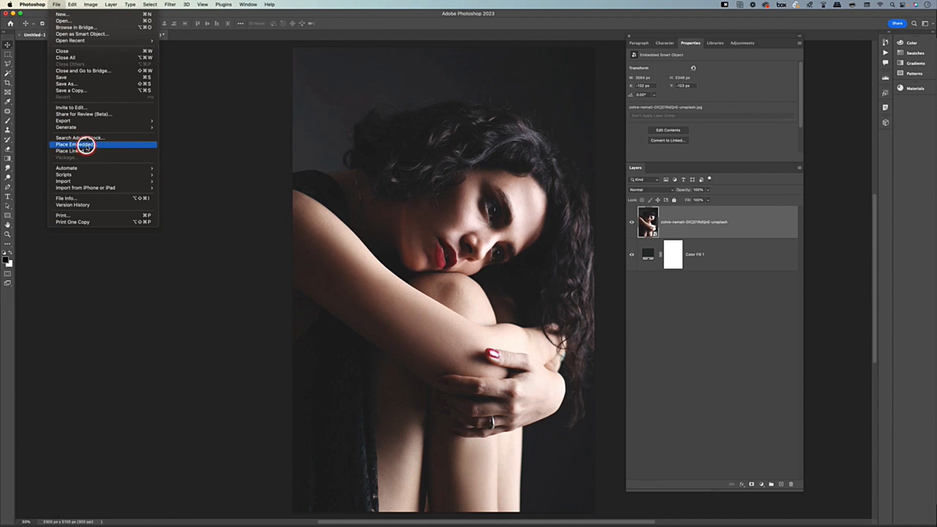
click(56, 5)
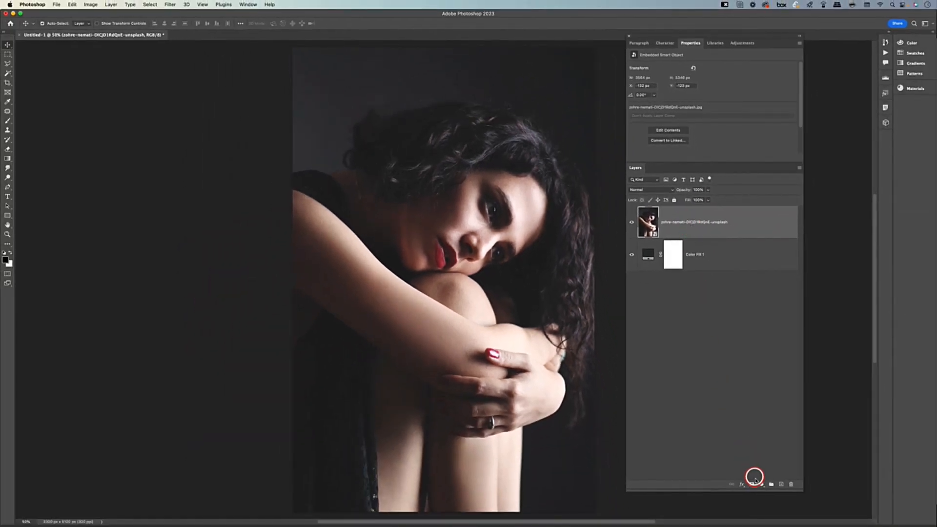
Add a Hue/Saturation adjustment layer above the portrait with Saturation at +27.
click(762, 485)
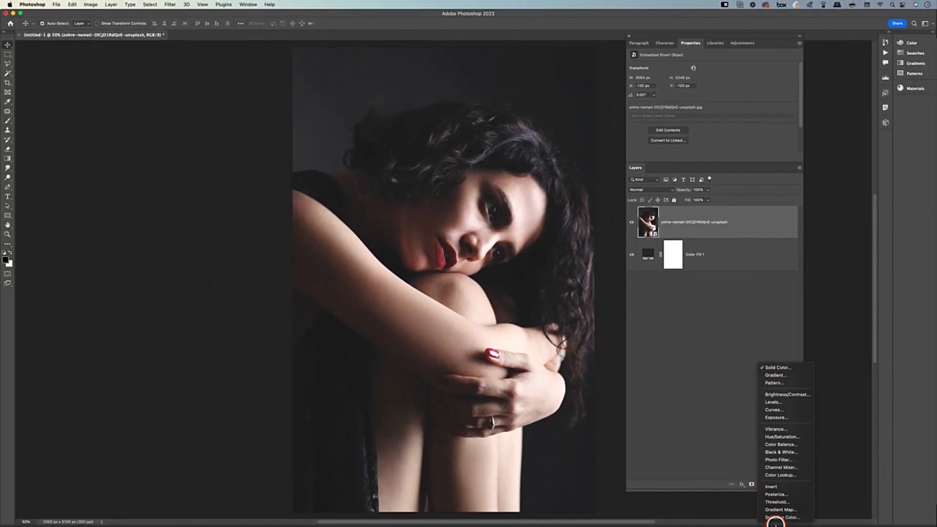
click(785, 437)
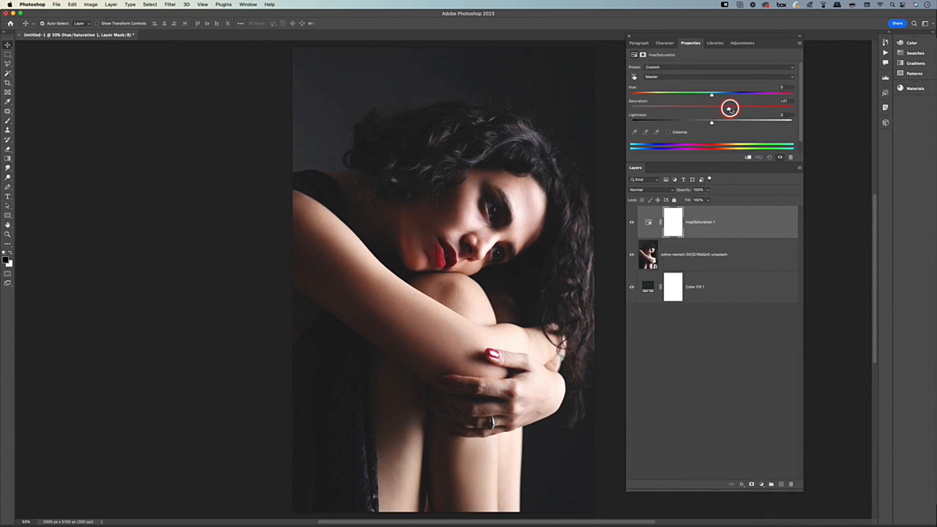
click(727, 307)
click(632, 221)
Add a Black & White adjustment layer on top, blended as Soft Light at 38% opacity.
click(762, 484)
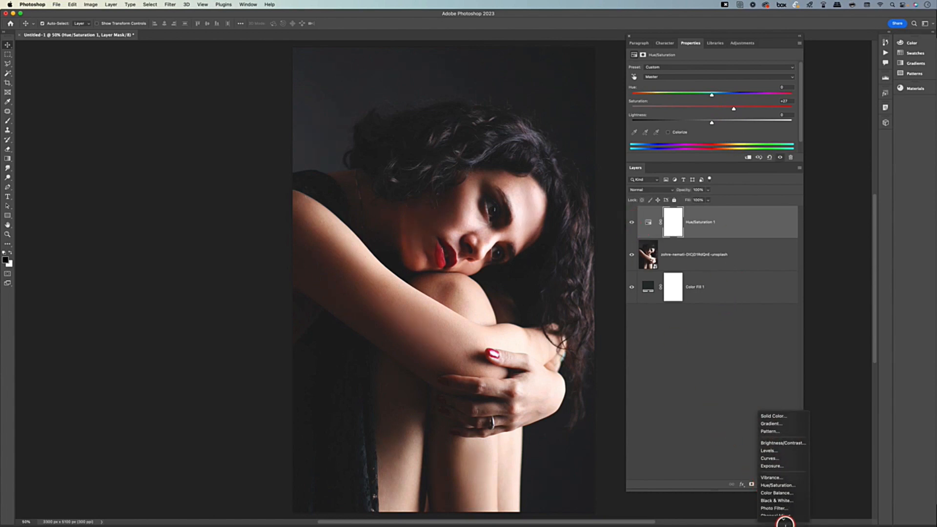
click(782, 453)
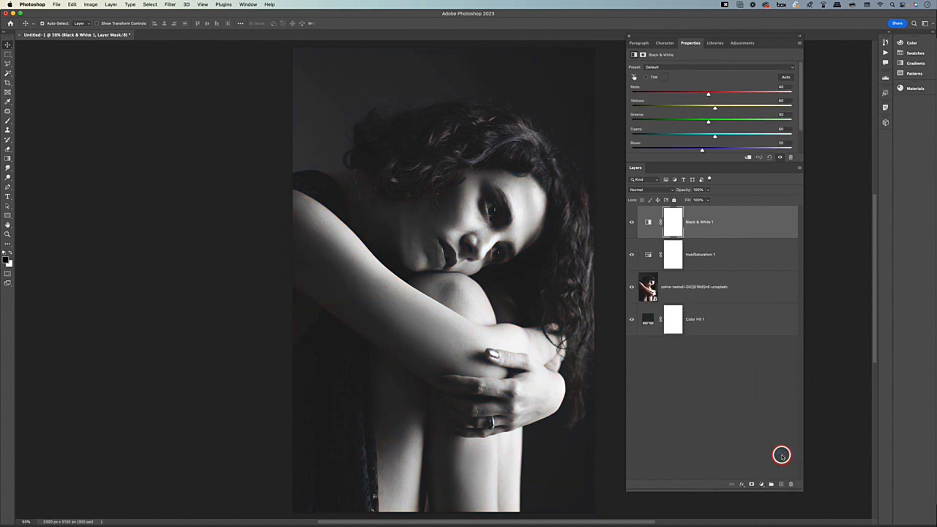
click(650, 190)
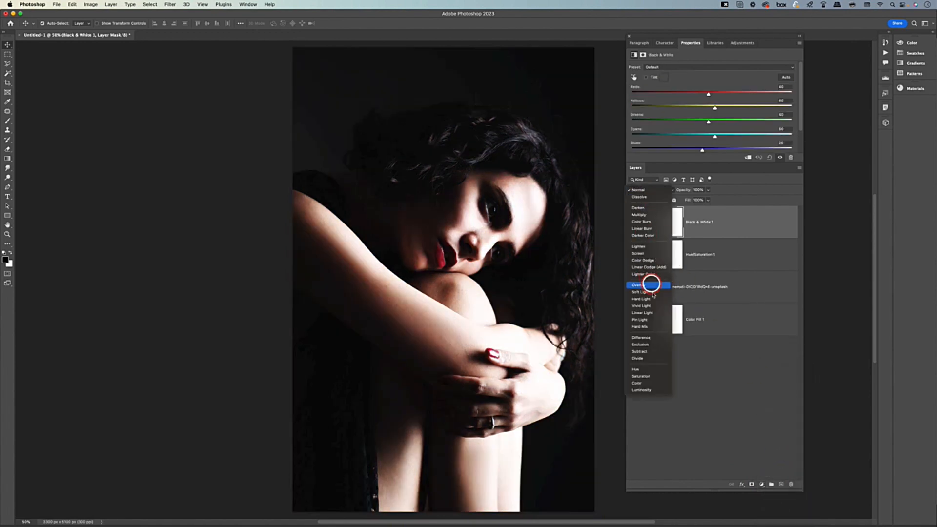
click(651, 293)
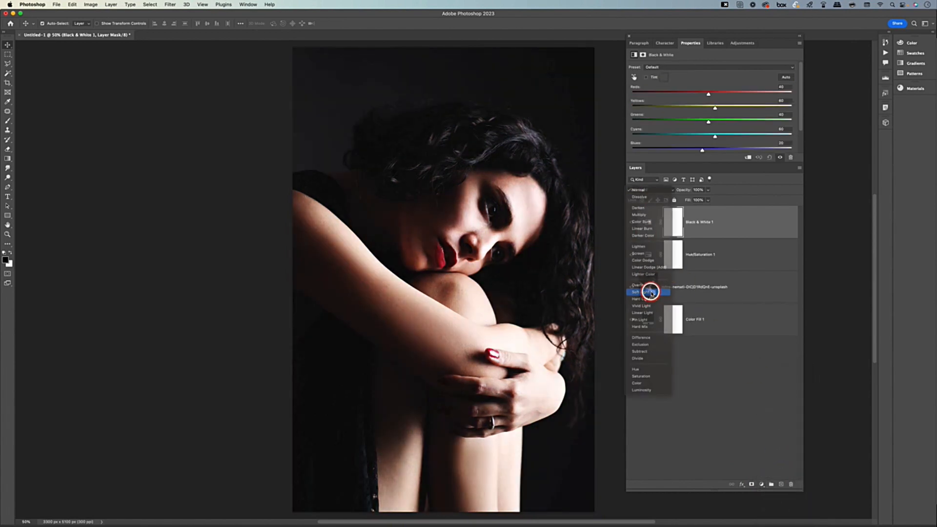
click(709, 191)
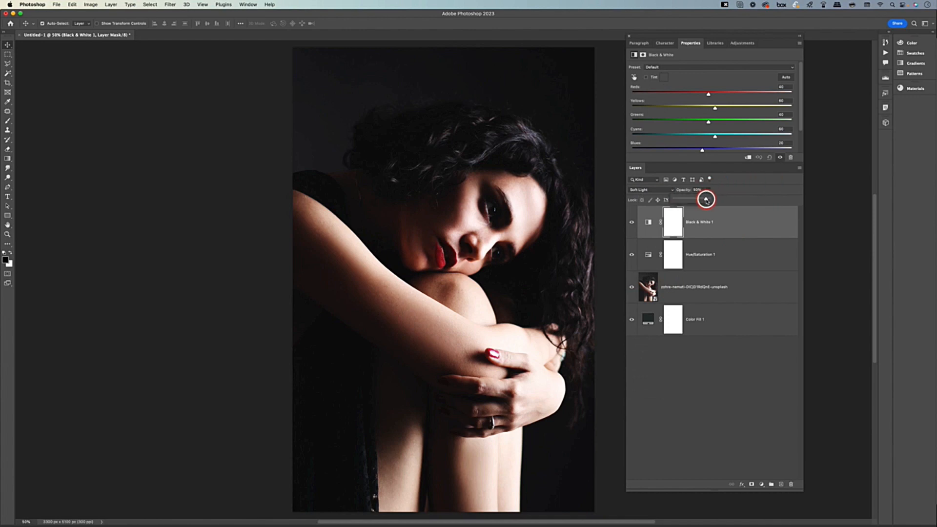
drag(706, 200, 684, 200)
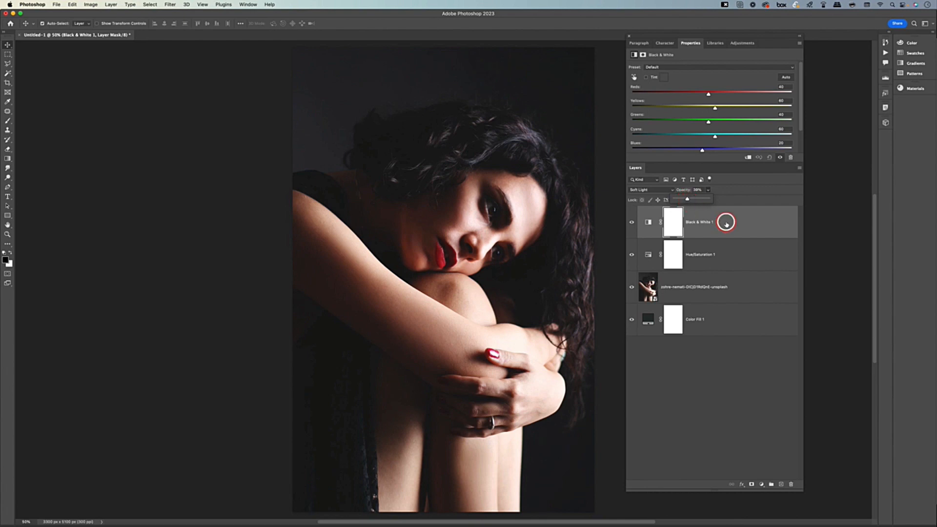
Add a Curves adjustment layer on top and enlarge its properties area to show the whole curve graph.
click(761, 484)
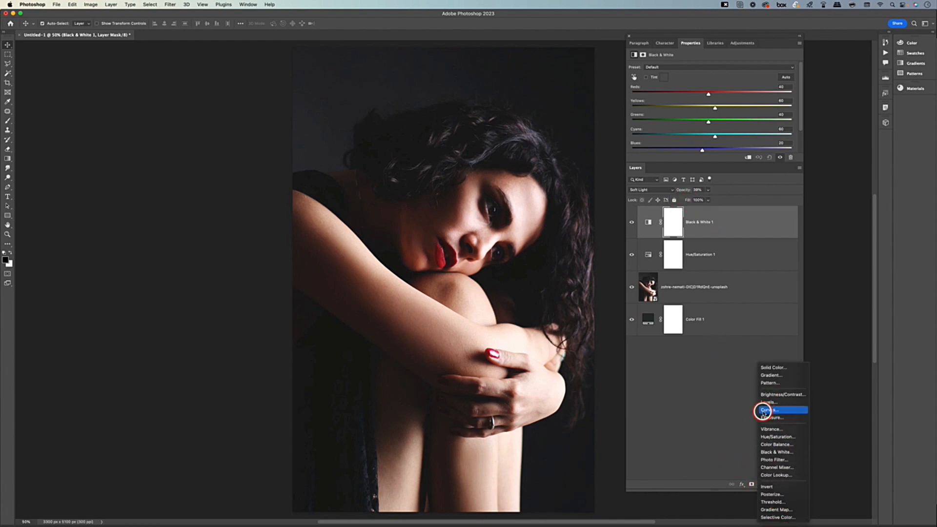
click(777, 410)
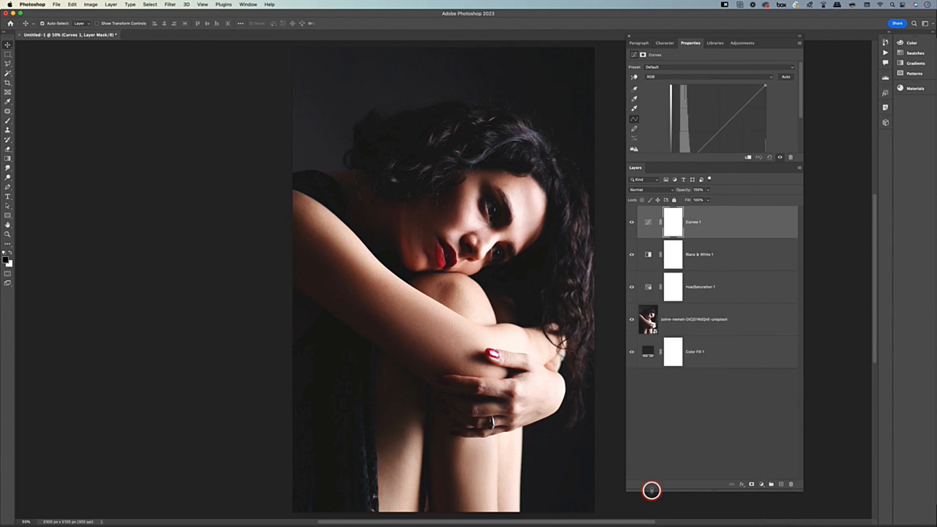
drag(651, 490, 652, 418)
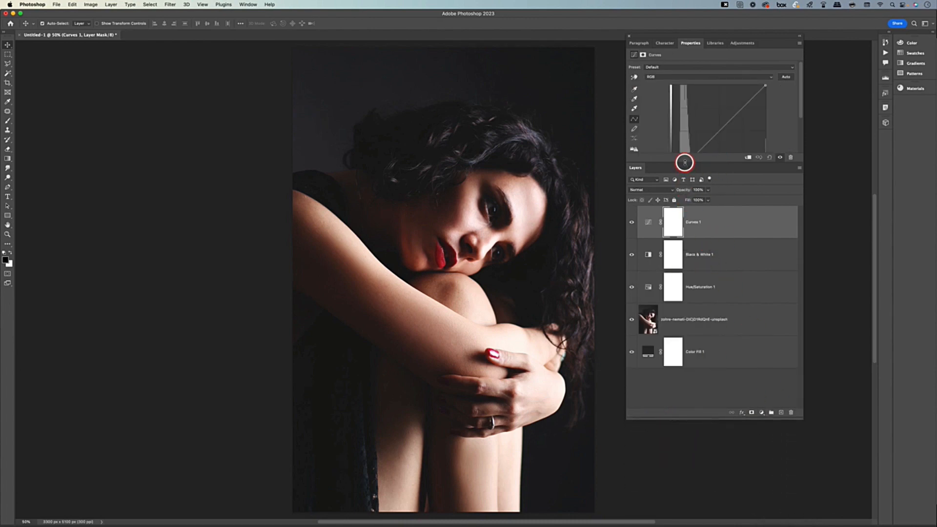
drag(684, 163, 686, 217)
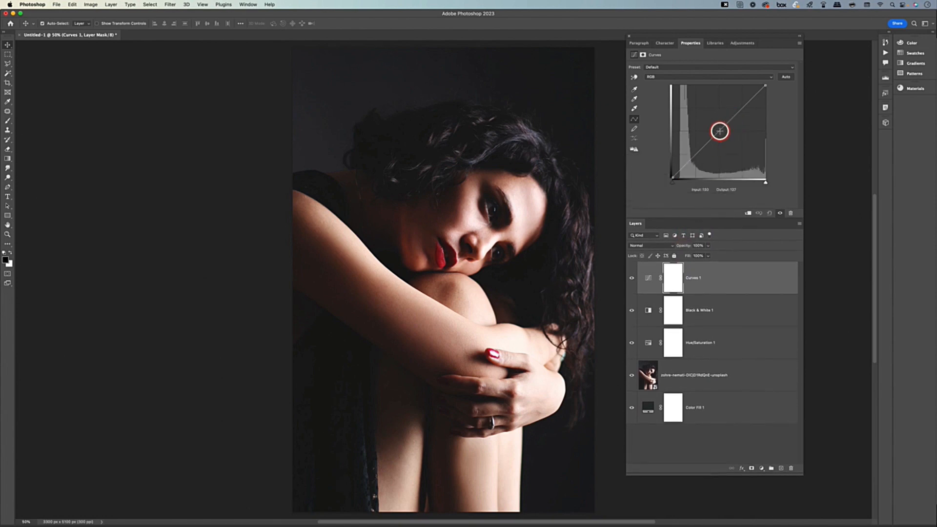
Darken the image with a midtone point on the RGB curve at input 154 and output 100.
click(719, 132)
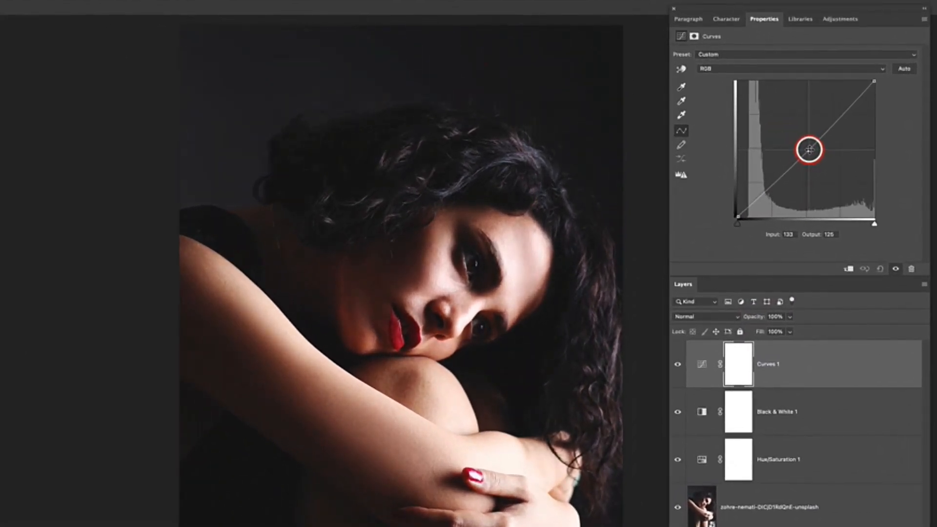
drag(809, 150, 820, 157)
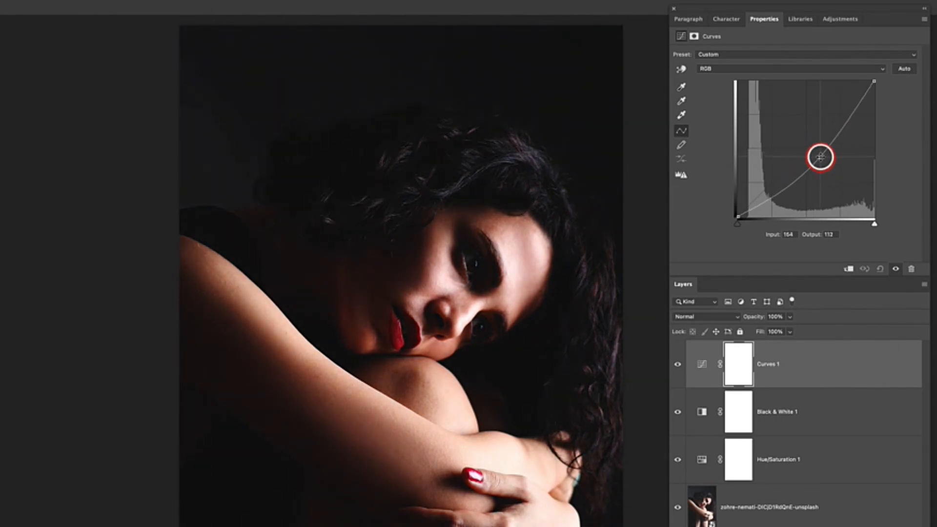
double_click(832, 235)
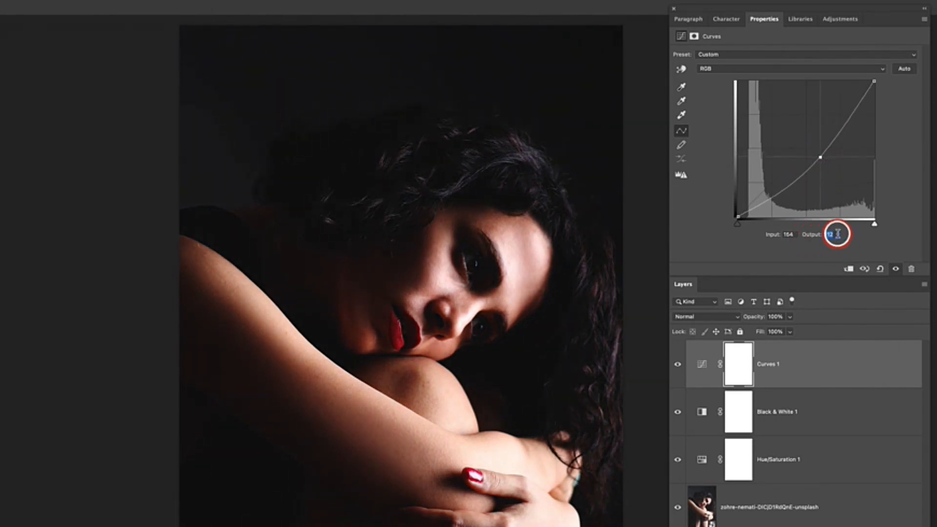
text(100)
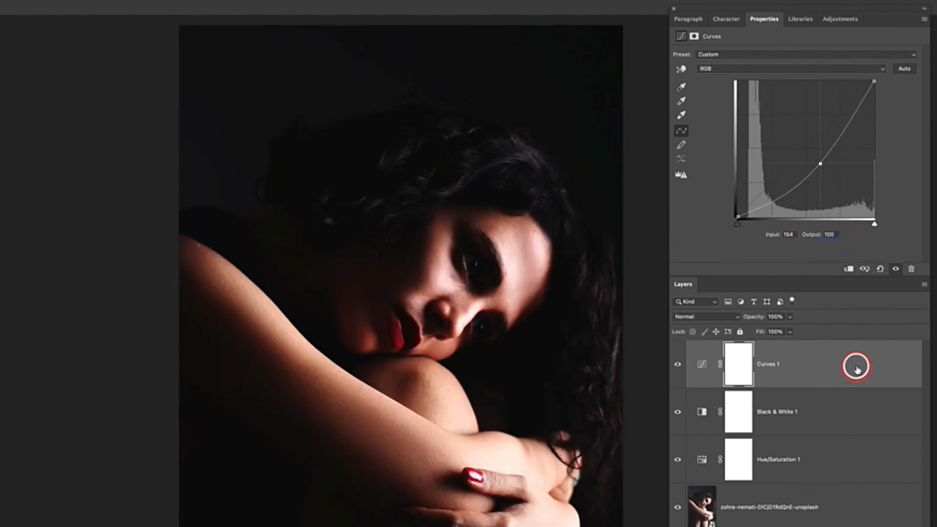
Group all layers from Curves 1 down to Color Fill 1 and name the group TALENT.
click(857, 369)
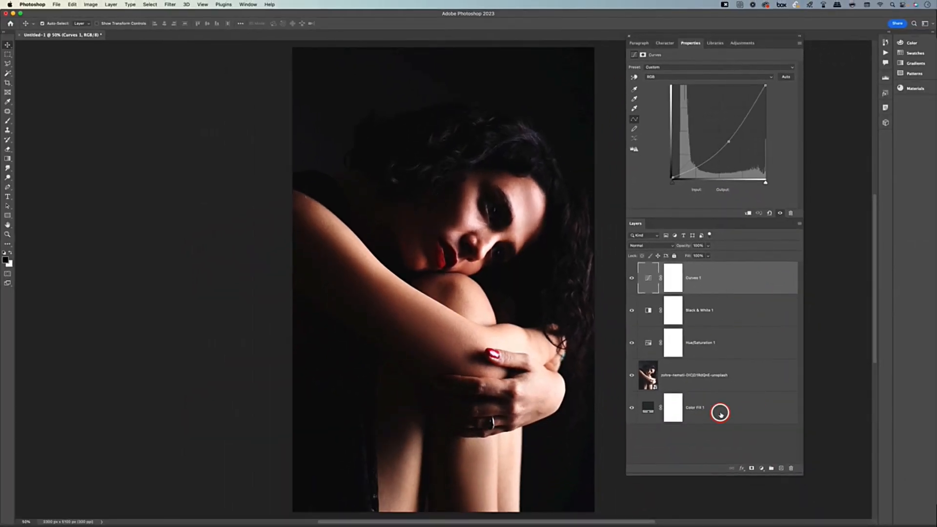
shift+click(720, 413)
key(super+g)
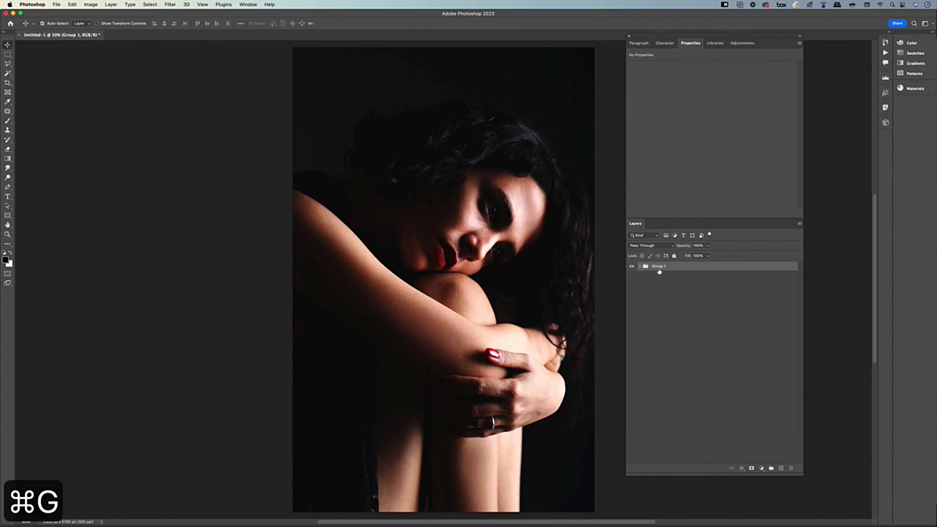
text(TALENT)
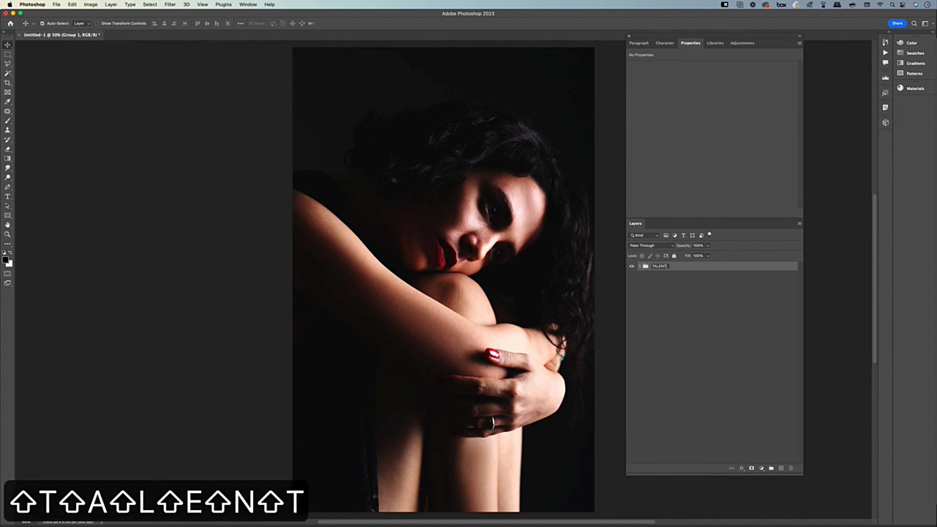
key(Return)
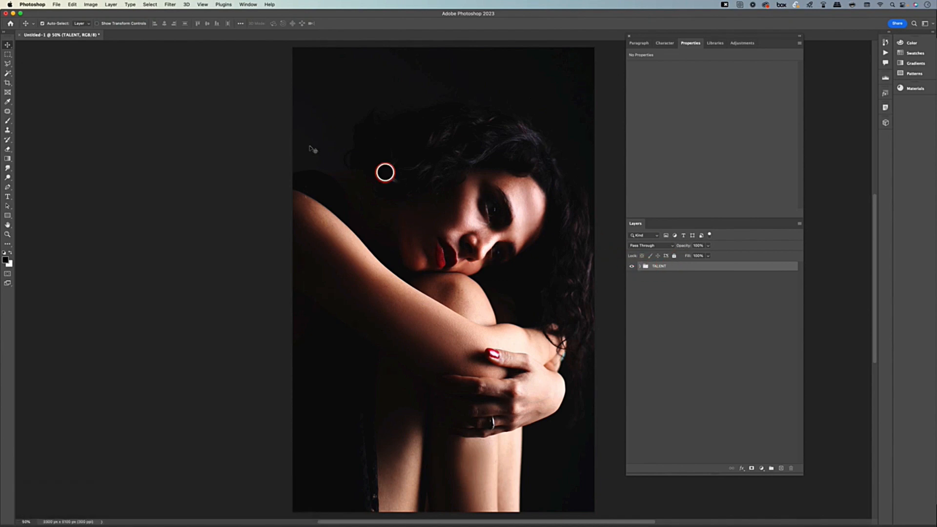
Place the rainy city window photo from the Images folder as an embedded layer above the TALENT group.
click(58, 4)
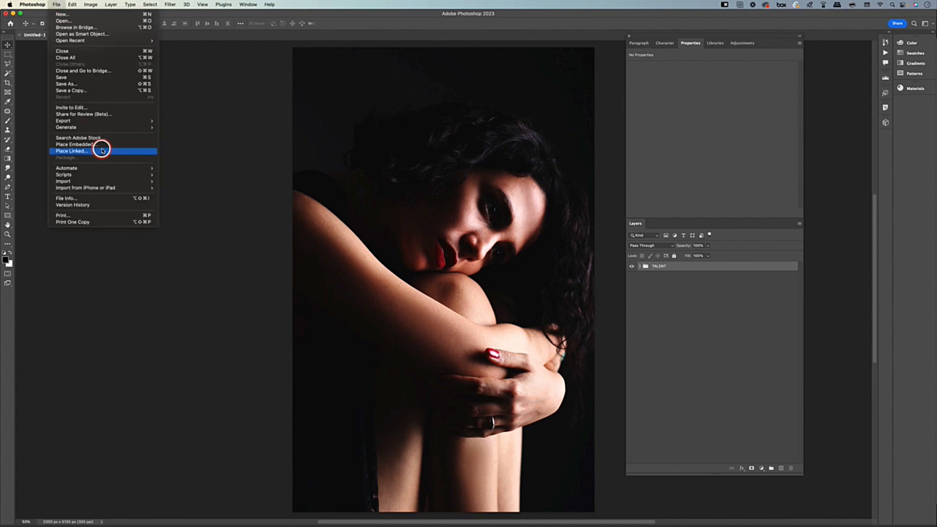
click(80, 145)
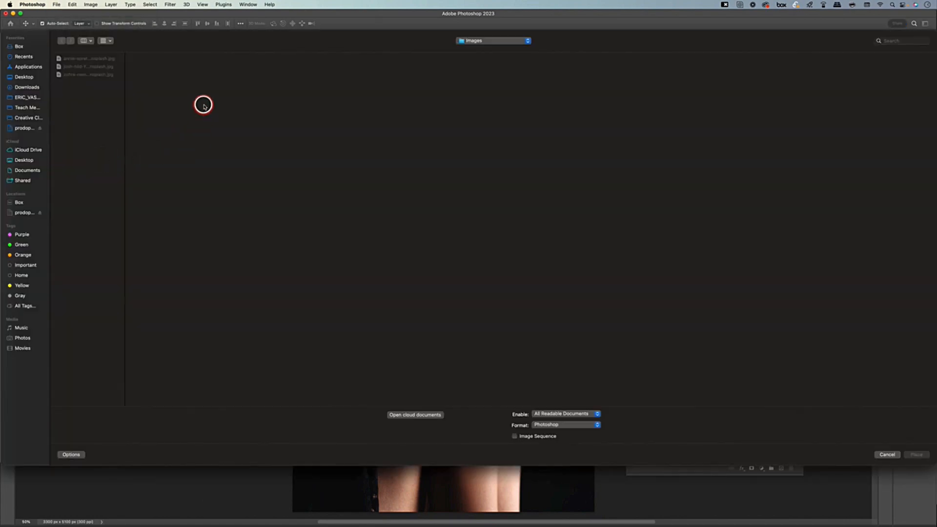
click(90, 66)
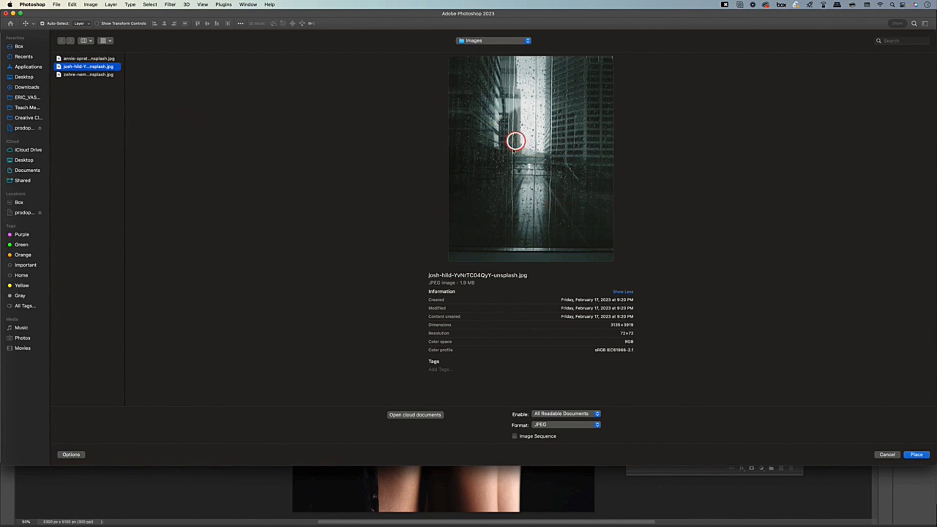
click(915, 454)
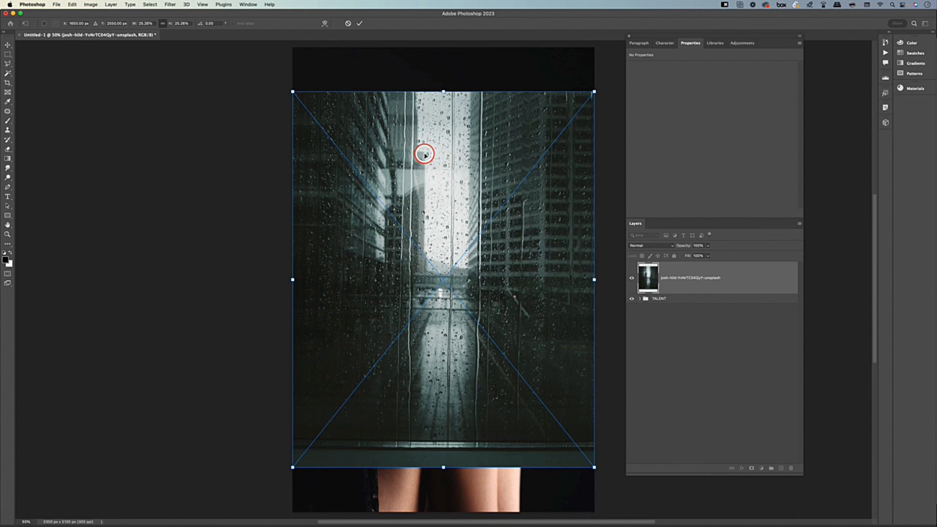
Enlarge the placed window photo from its center to about 4728 × 5908 px so it covers the whole canvas.
key(super+minus)
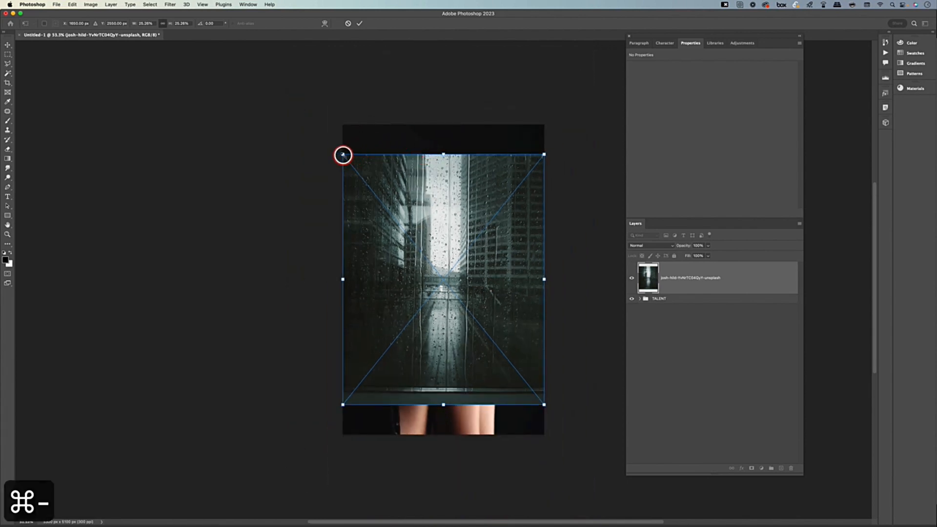
drag(343, 155, 301, 97)
mouse_move(491, 405)
mouse_down()
mouse_move(490, 382)
mouse_move(492, 408)
mouse_up()
key(Return)
key(v)
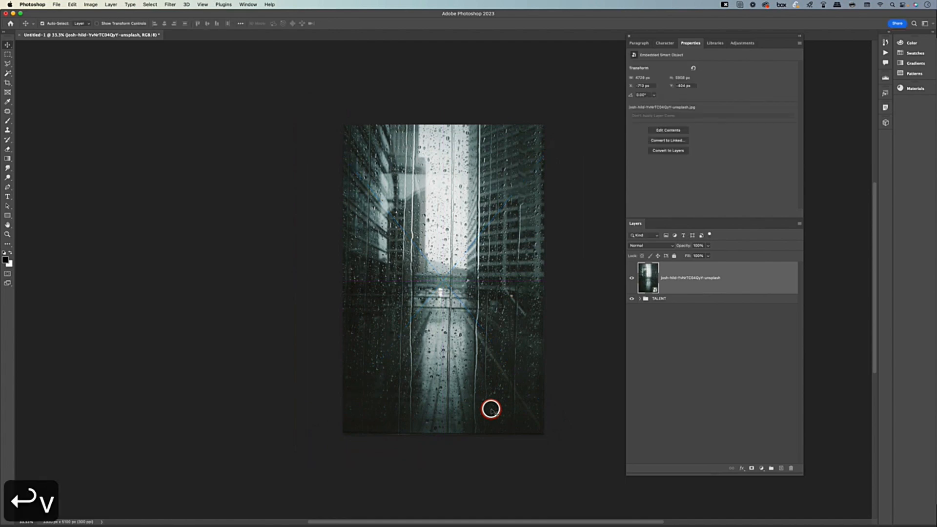
key(super+0)
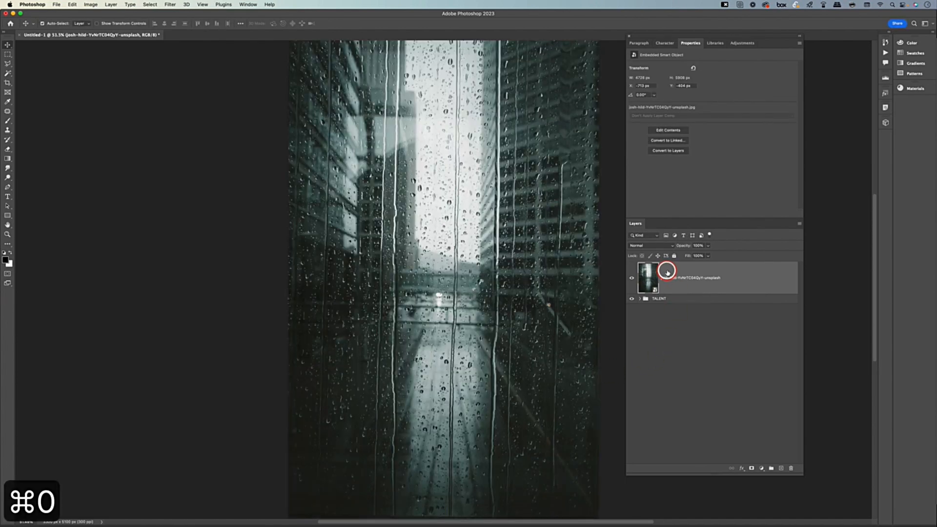
Blend the window photo layer as Screen and split its This Layer black Blend If slider to 0 / 50.
click(654, 246)
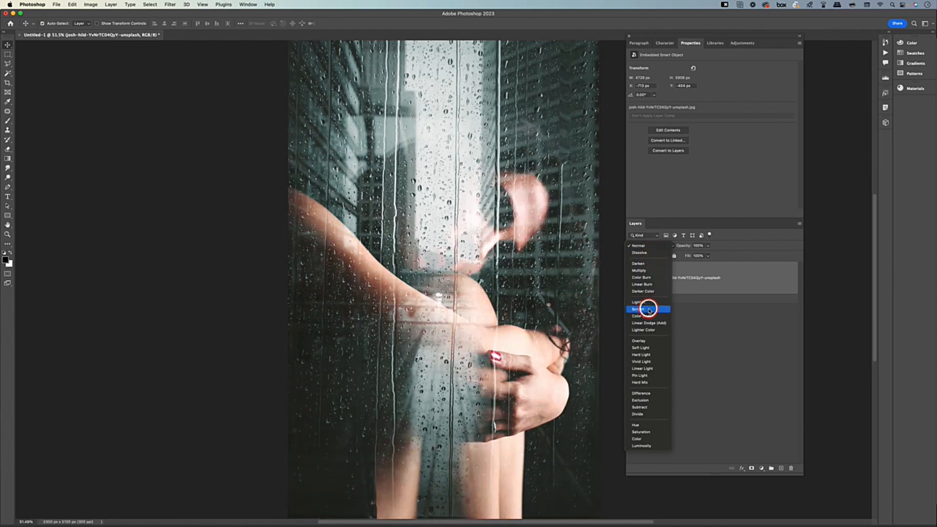
click(651, 308)
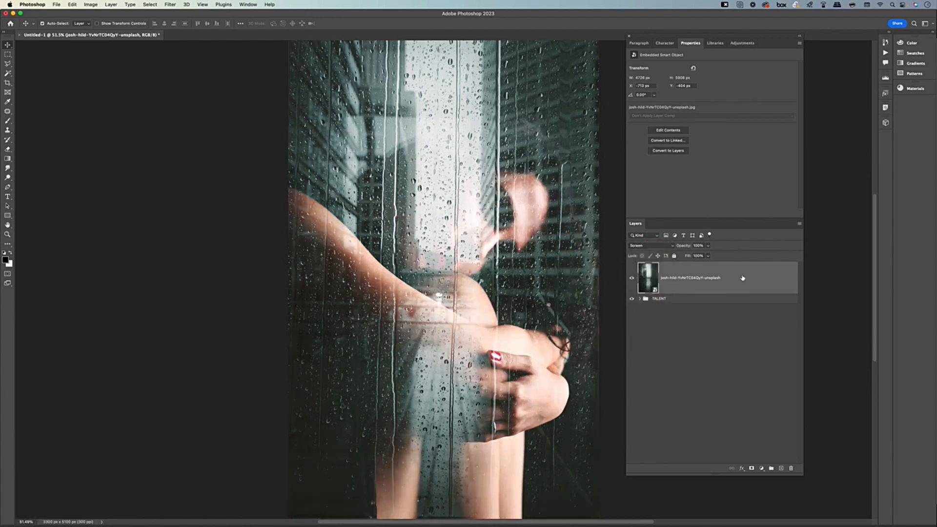
double_click(776, 276)
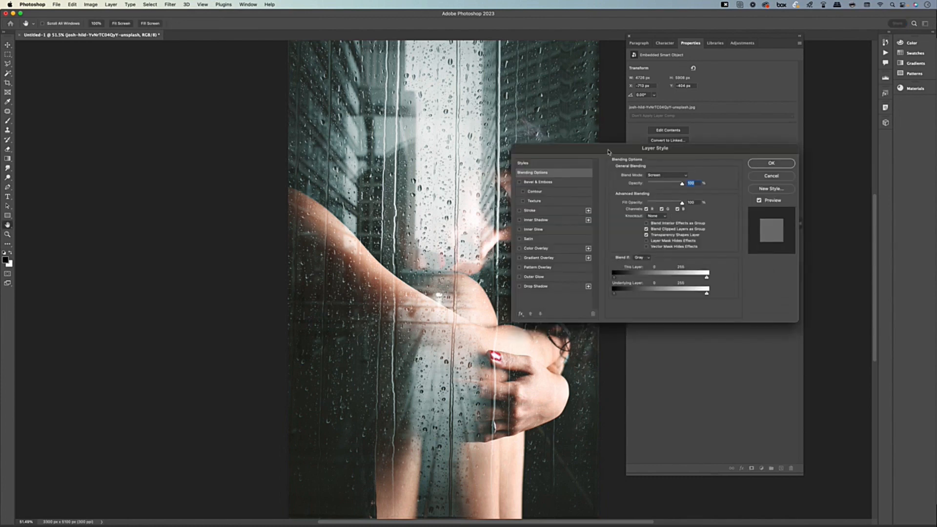
drag(608, 150, 542, 141)
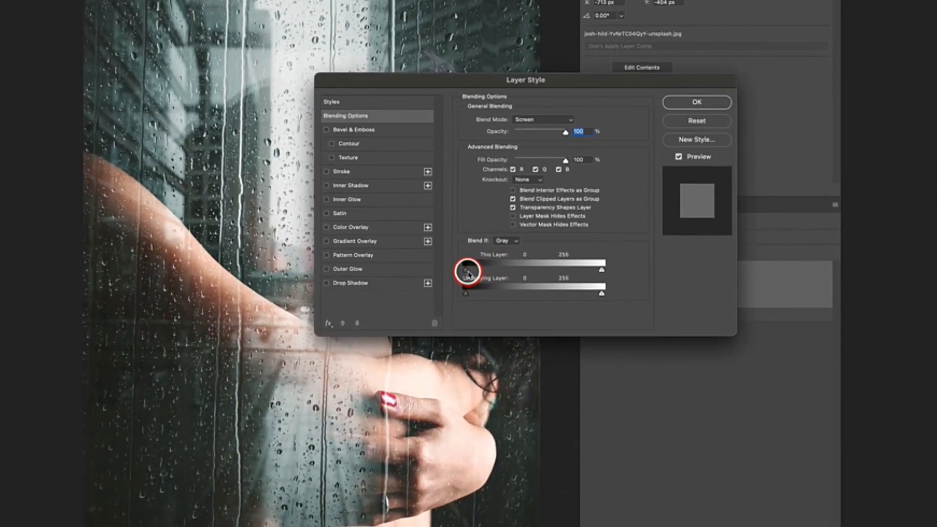
drag(467, 272, 513, 272)
drag(178, 115, 33, 110)
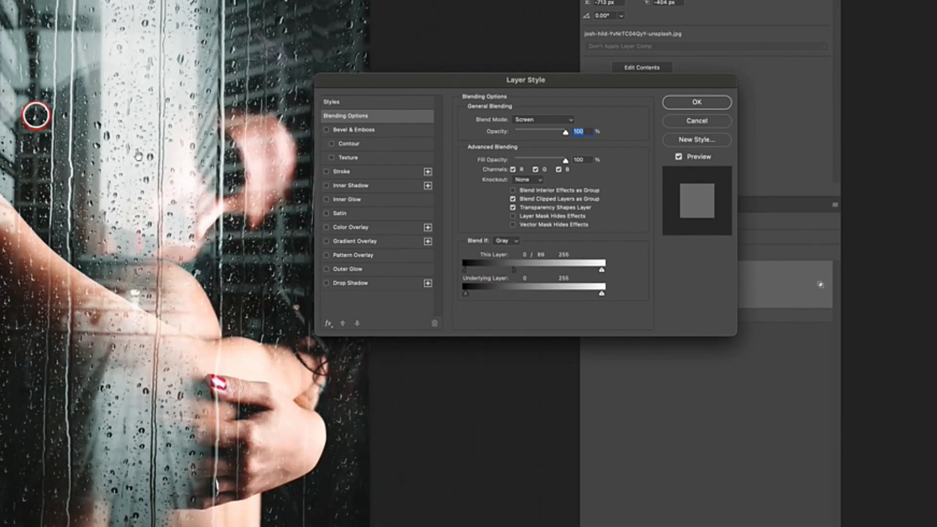
drag(514, 270, 493, 270)
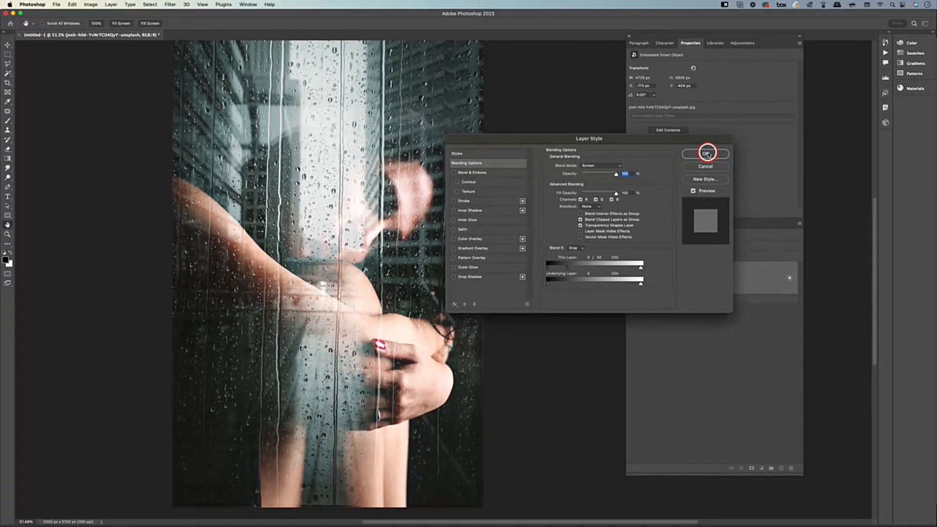
click(705, 154)
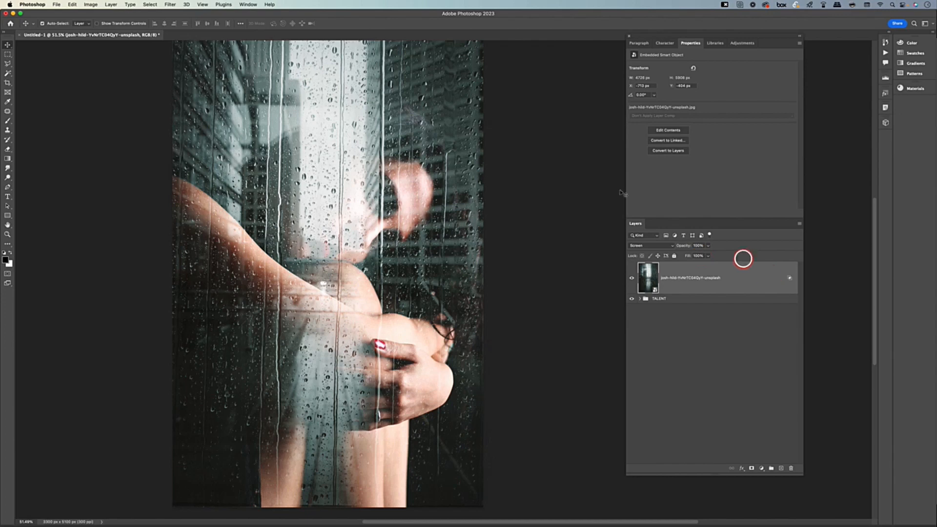
Sharpen the window photo with an Unsharp Mask smart filter of 83% amount, 3.5 pixels radius and threshold 0.
click(170, 4)
mouse_move(192, 138)
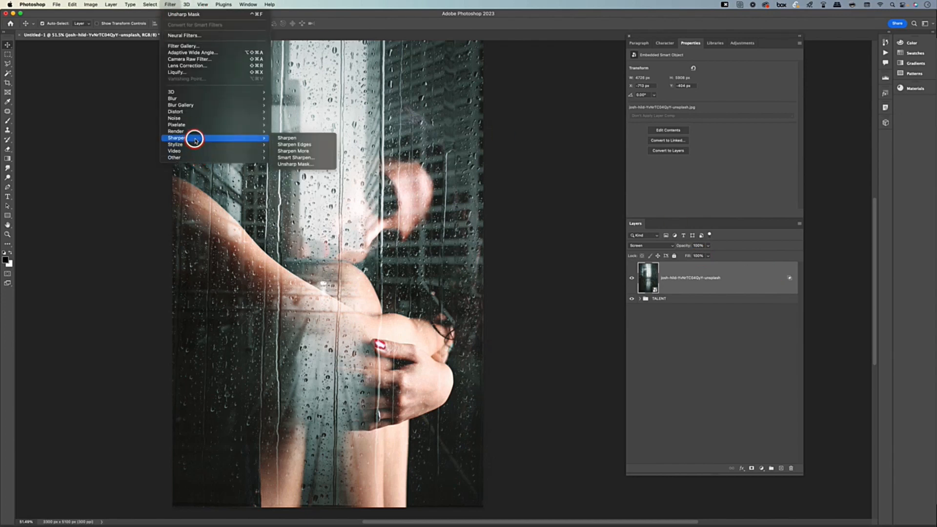
click(296, 164)
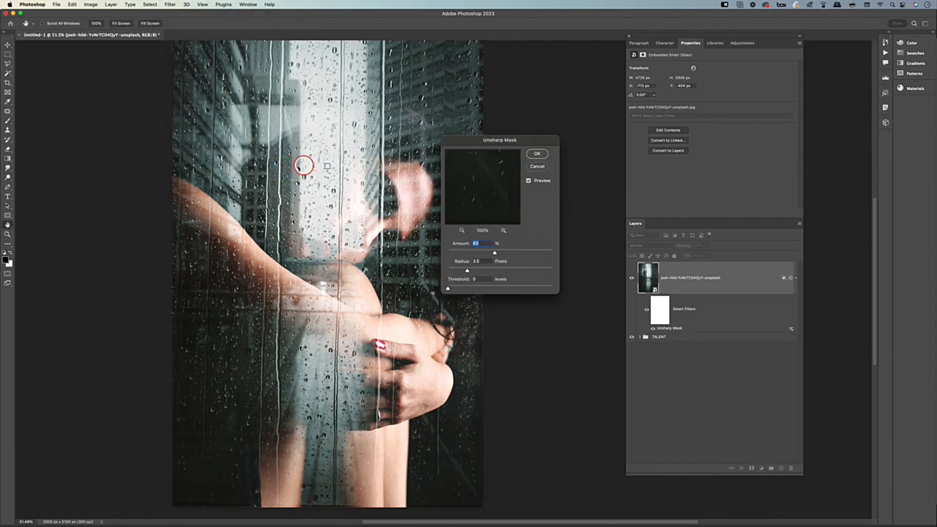
drag(488, 147, 437, 131)
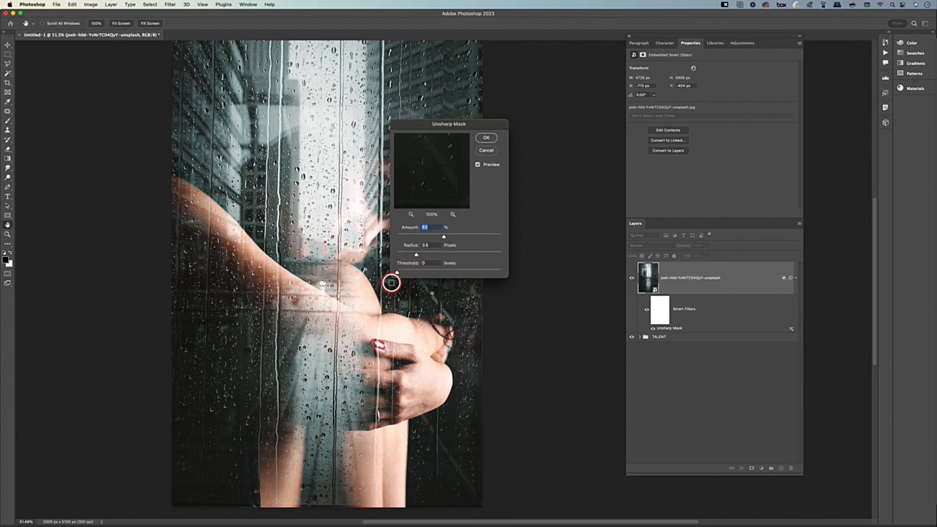
click(486, 138)
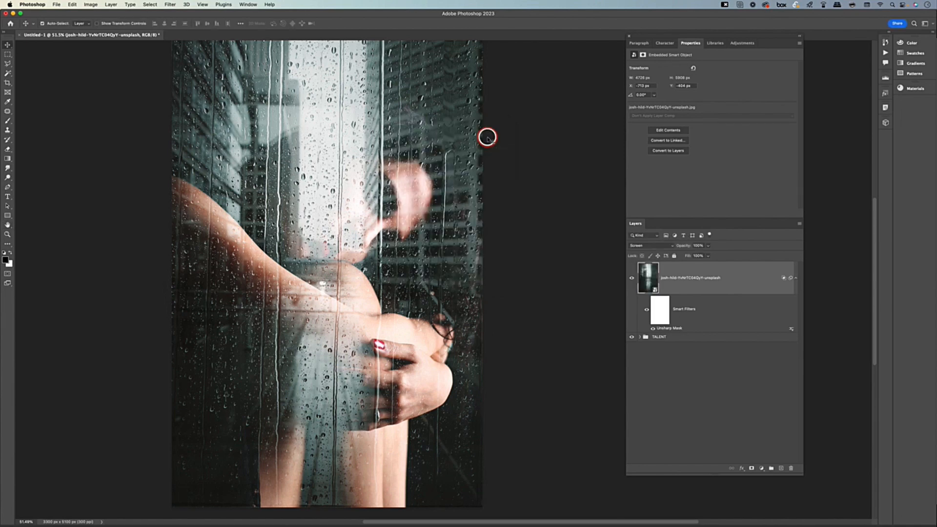
Add a Curves adjustment layer above the window photo, clipped to it as a clipping mask.
click(764, 469)
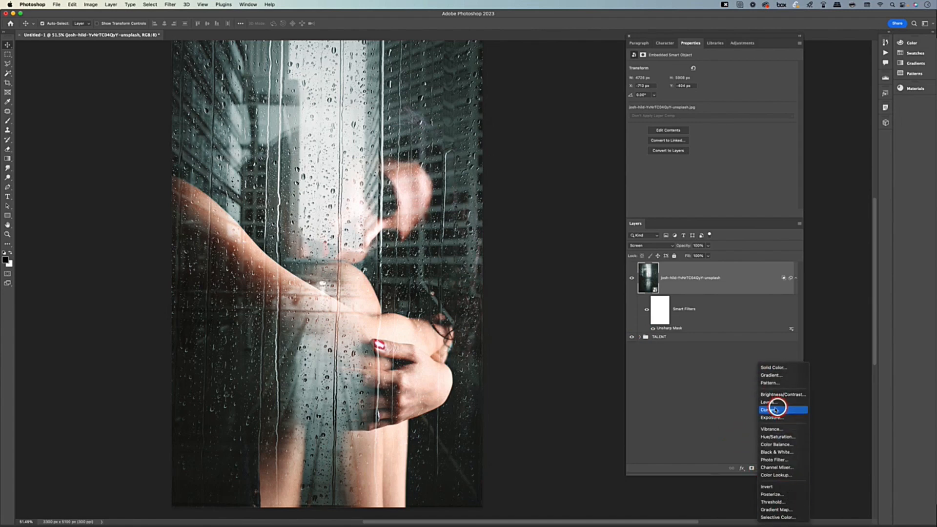
alt+click(770, 410)
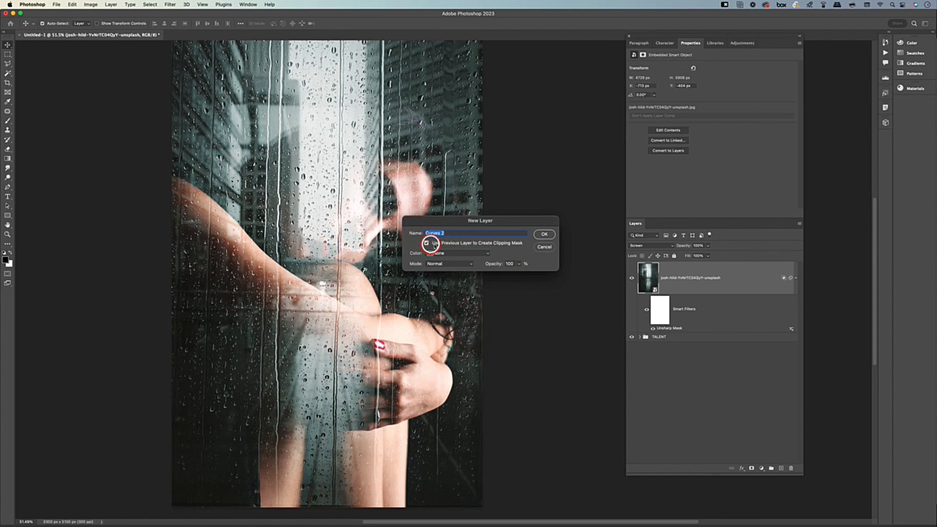
scroll(494, 247, down, 1)
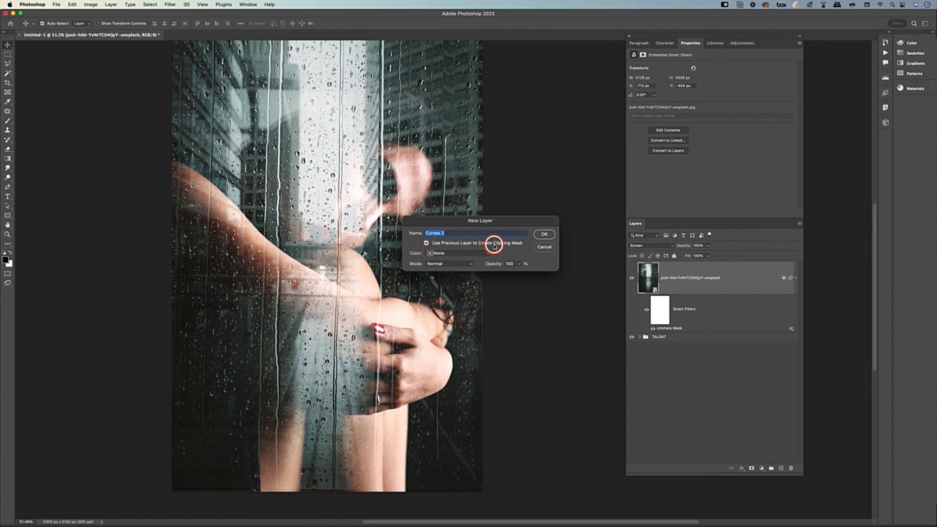
click(545, 234)
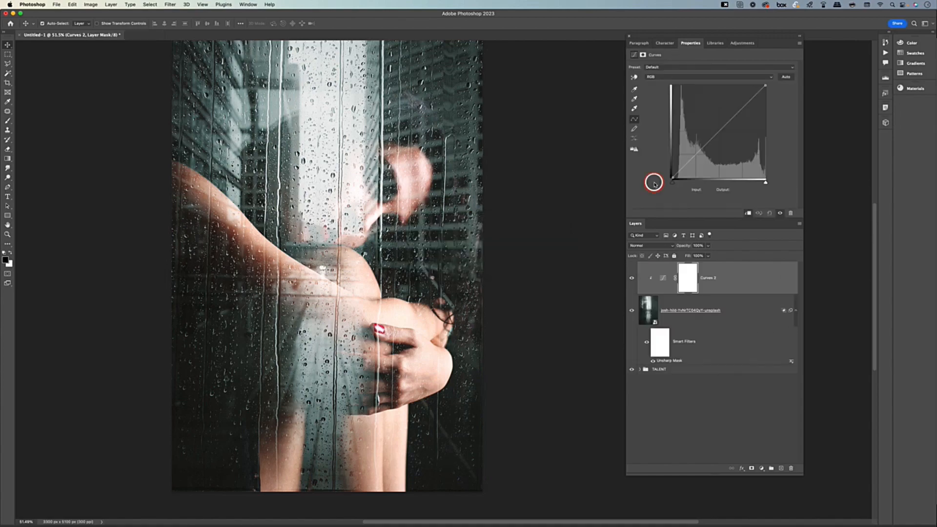
Darken the window photo with a midtone point on the RGB curve at input 154 and output 112.
click(719, 131)
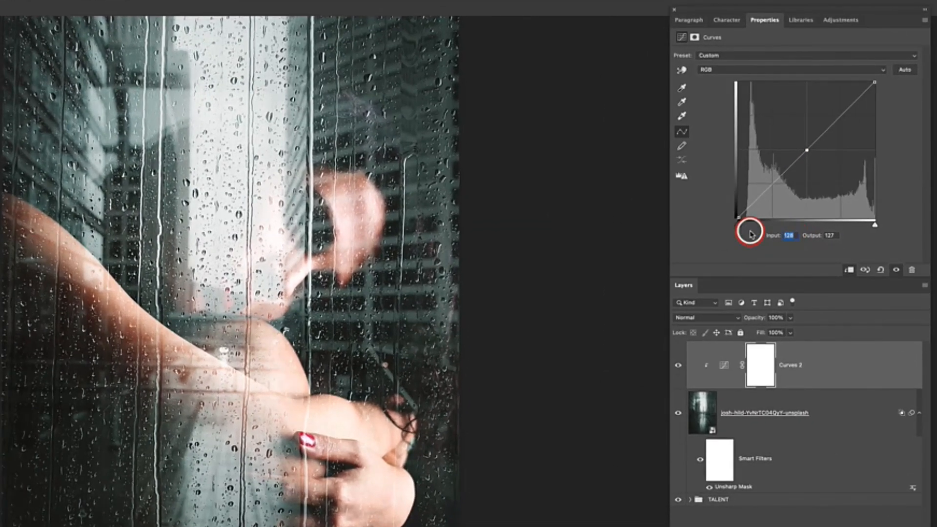
text(154)
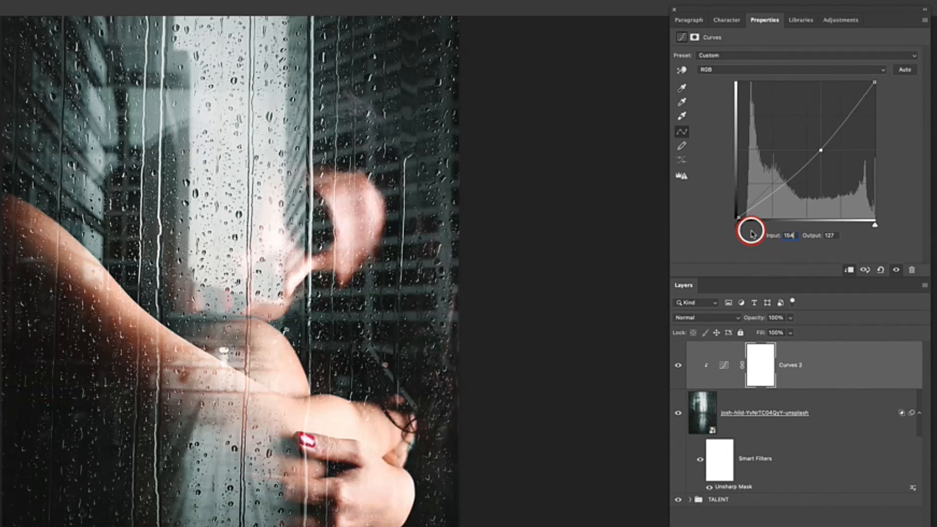
drag(835, 236, 820, 235)
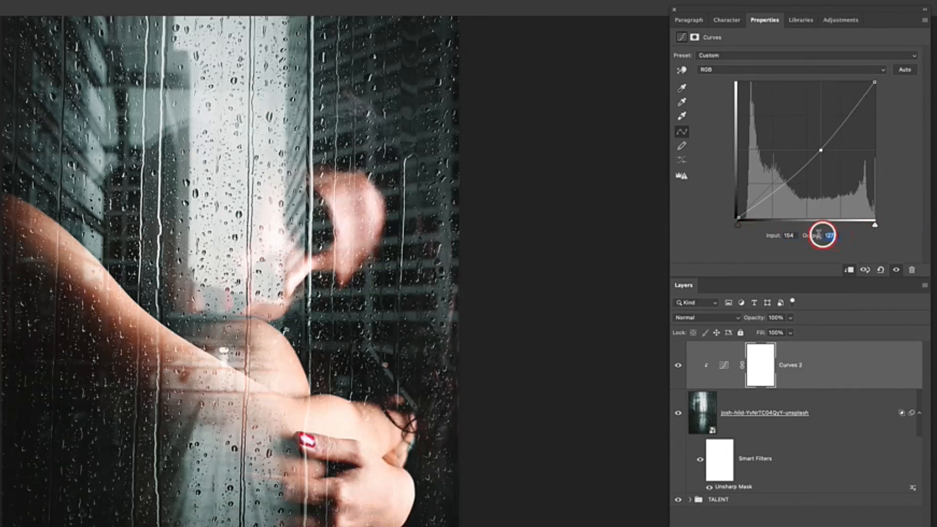
text(112)
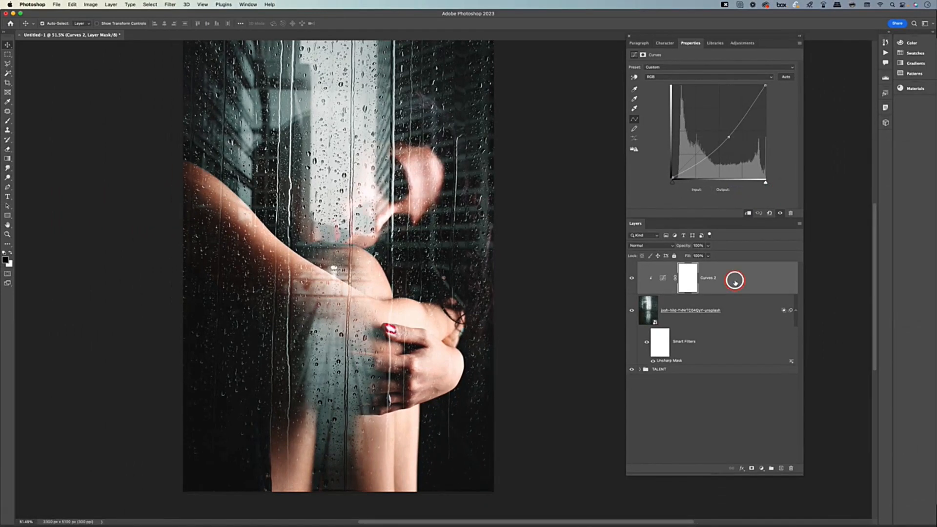
Add a clipped Hue/Saturation adjustment above Curves 2 and colorize the window photo with hue 167 and saturation 54.
click(742, 309)
click(760, 468)
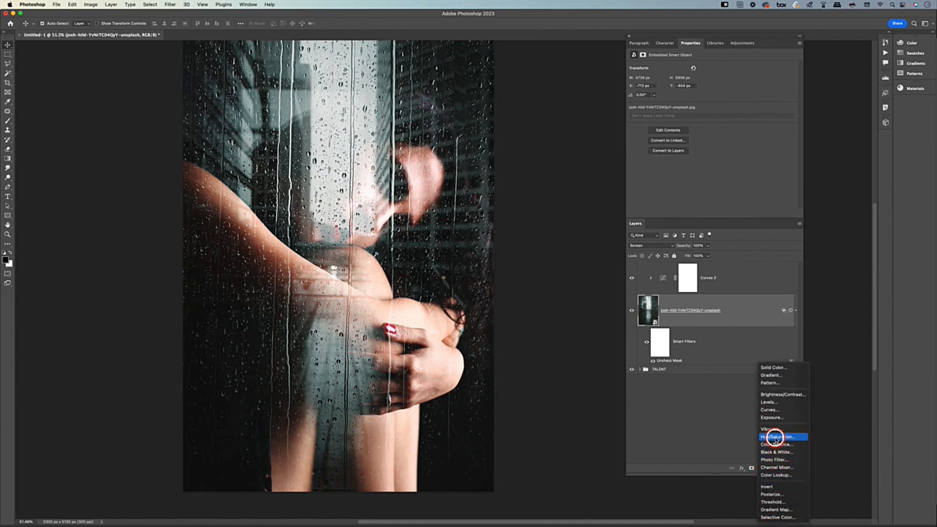
click(790, 437)
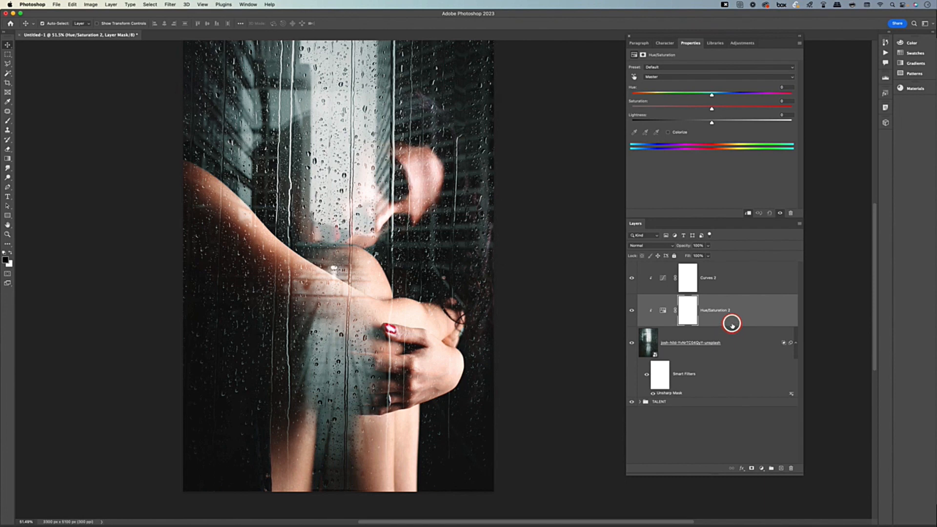
key(super+bracketright)
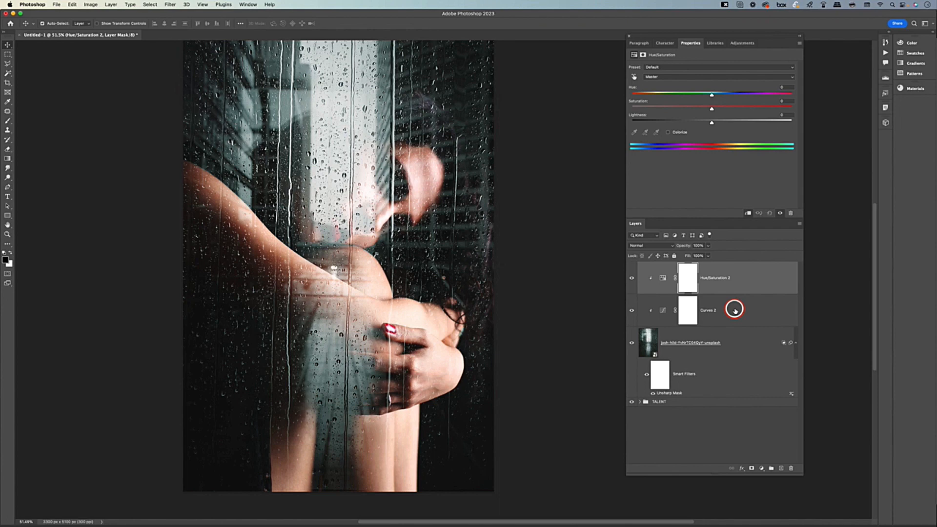
key(super+bracketleft)
key(super+bracketright)
click(667, 132)
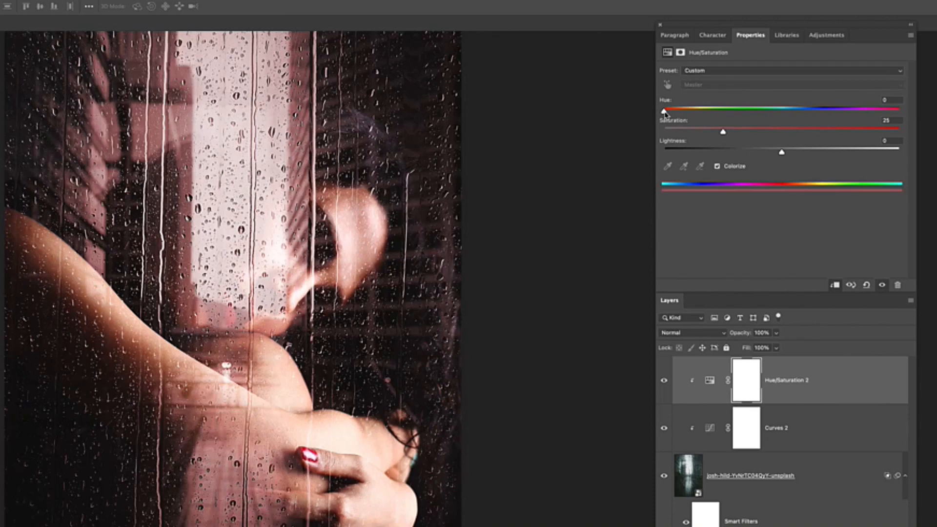
drag(683, 114, 781, 115)
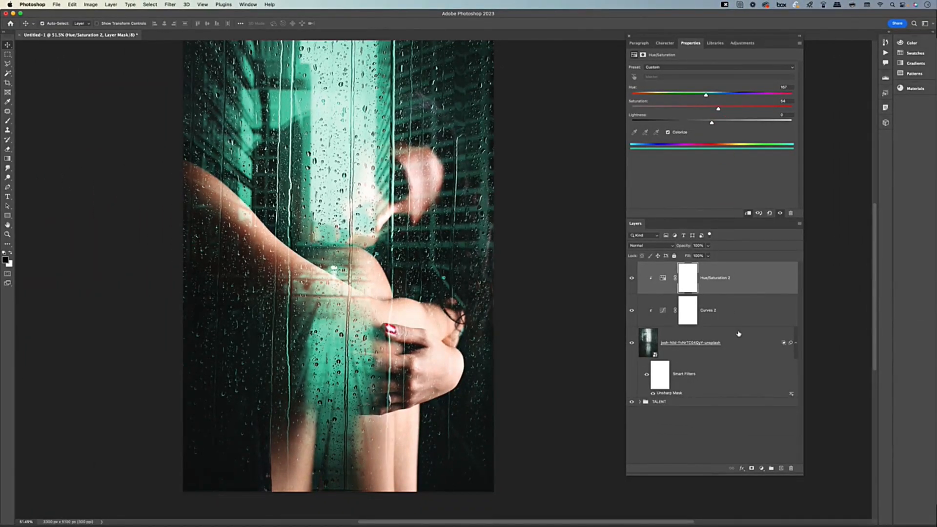
Add a Levels adjustment layer clipped to the window photo and move it above Hue/Saturation 2.
click(740, 339)
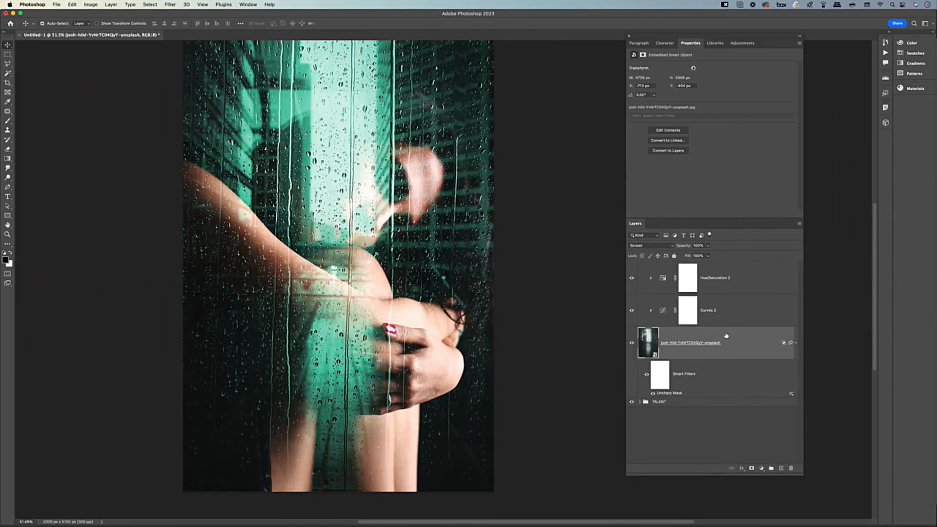
click(764, 469)
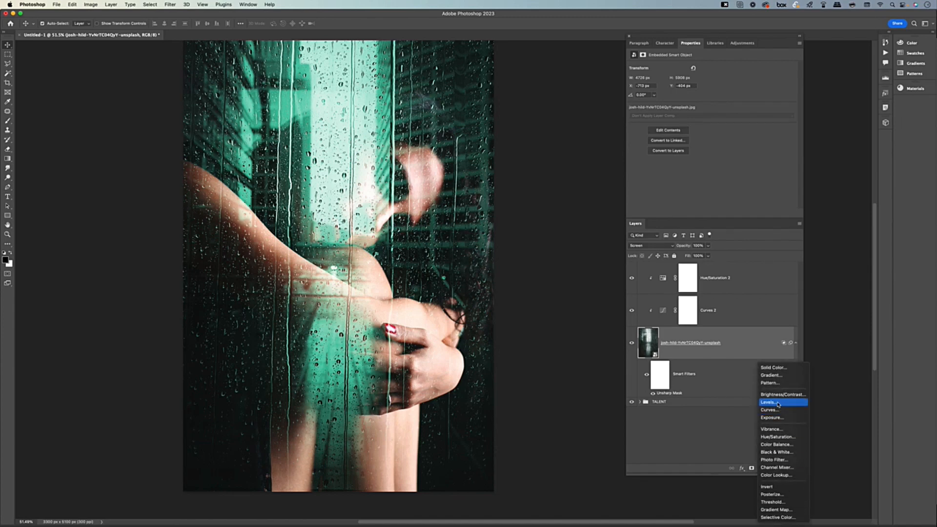
click(777, 403)
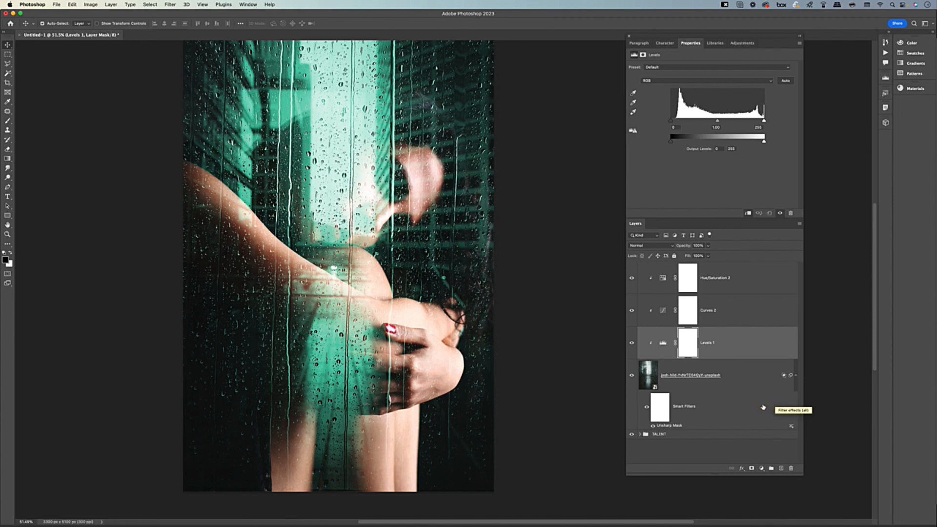
key(super+bracketright)
key(super+bracketright)
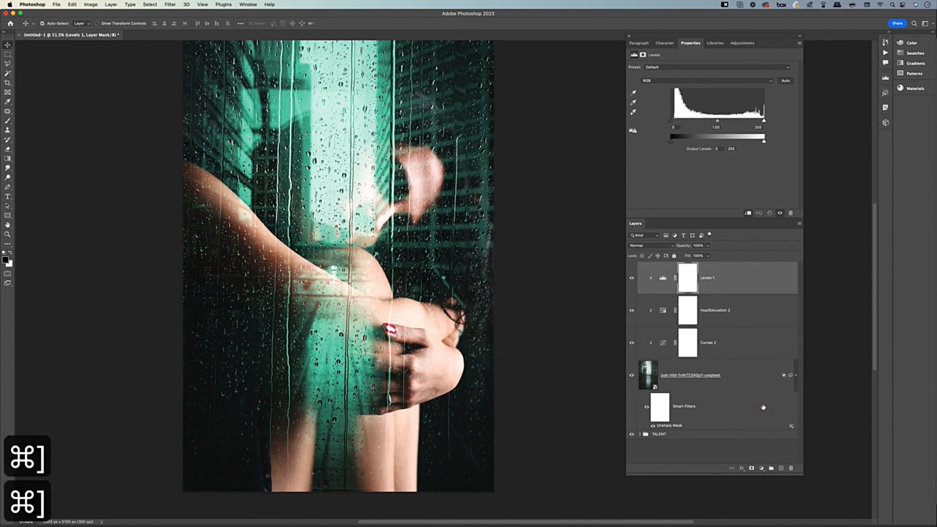
Lift the window photo's midtones to 1.10 in Levels 1 and compare the image with and without the adjustment.
click(715, 282)
drag(716, 121, 716, 121)
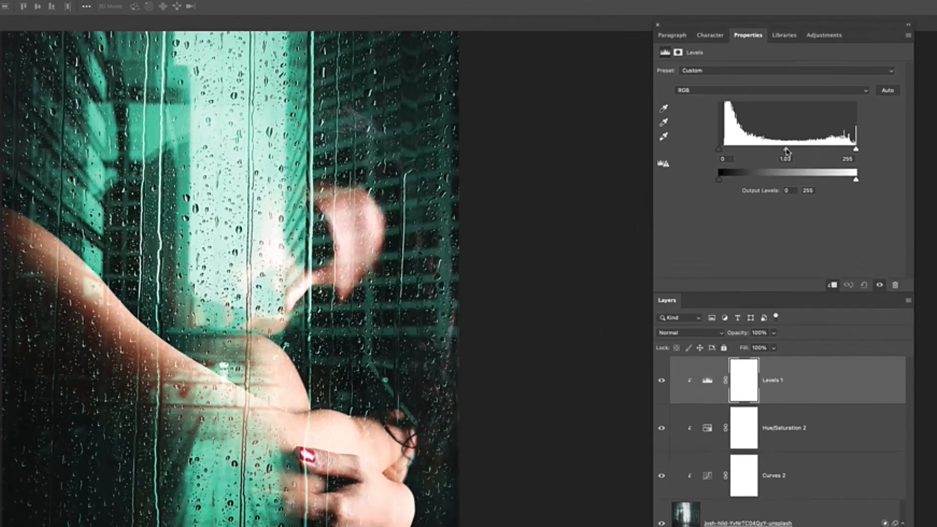
drag(782, 151, 779, 151)
click(661, 383)
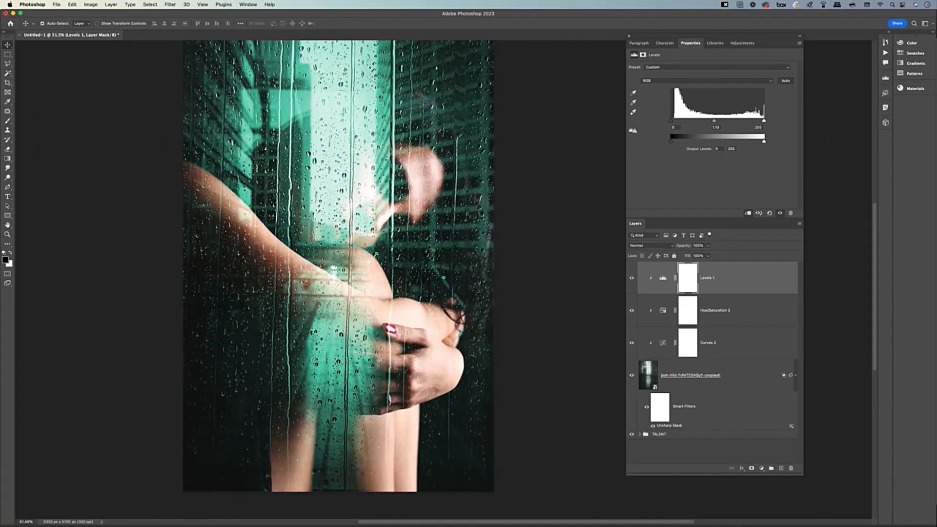
click(631, 278)
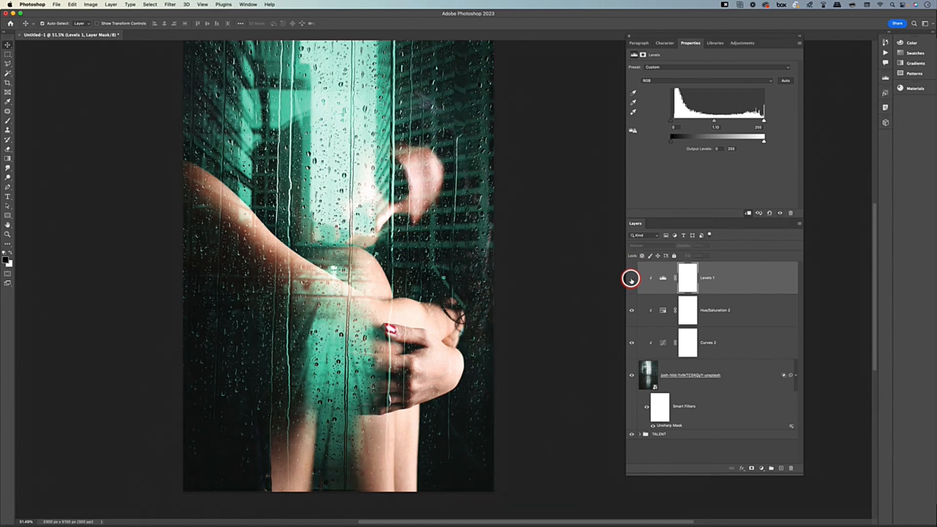
click(631, 277)
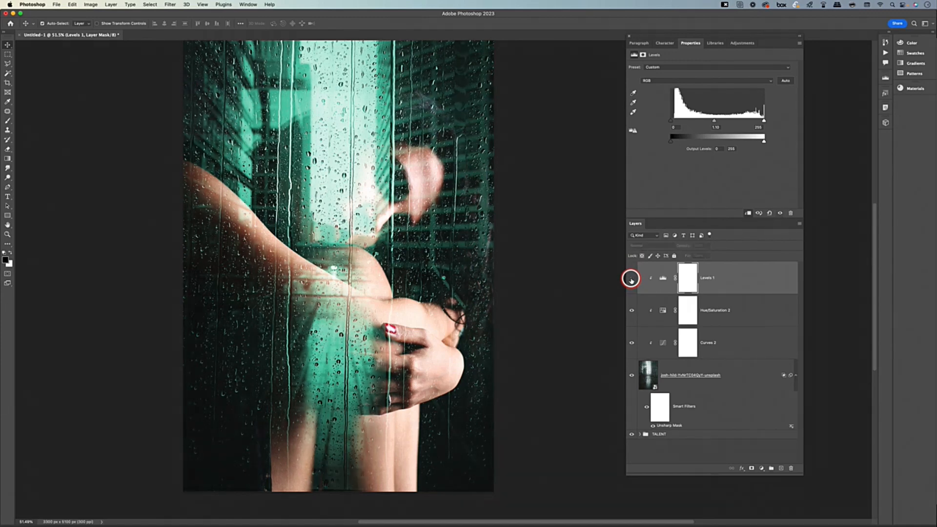
Group the window photo with its Levels, Hue/Saturation and Curves adjustments and name the group RAIN.
click(671, 277)
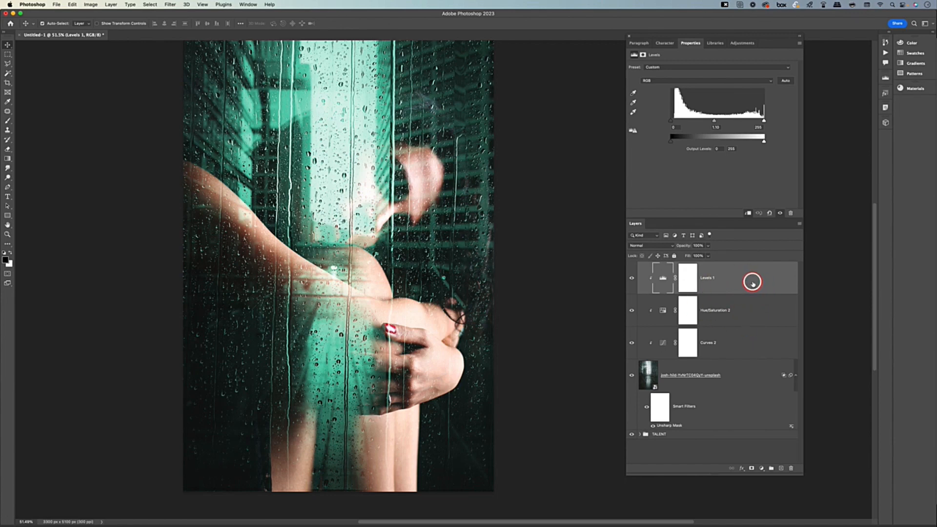
shift+click(750, 374)
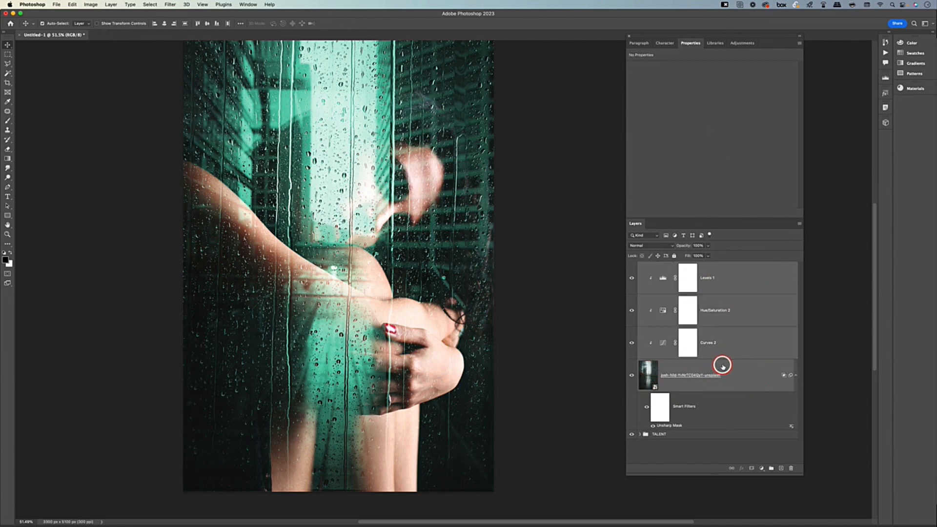
key(super+g)
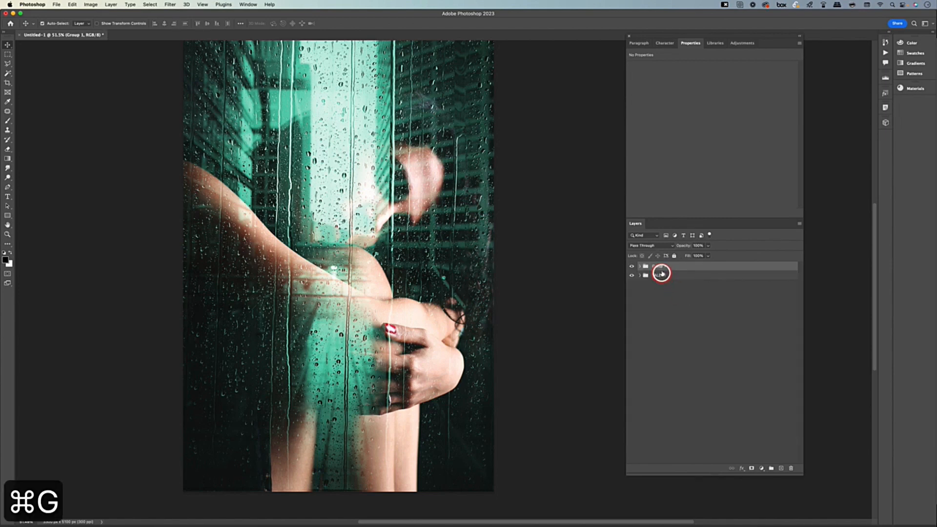
text(RAIN)
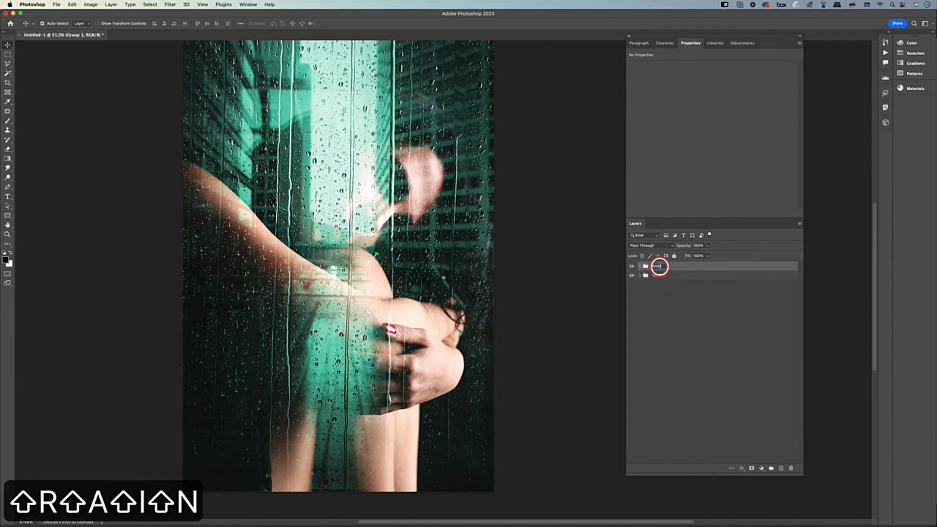
key(Return)
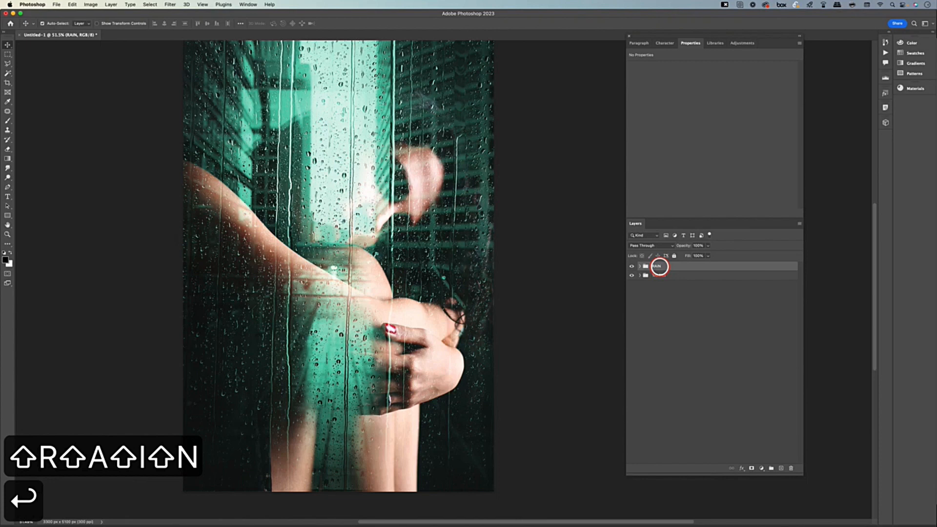
key(v)
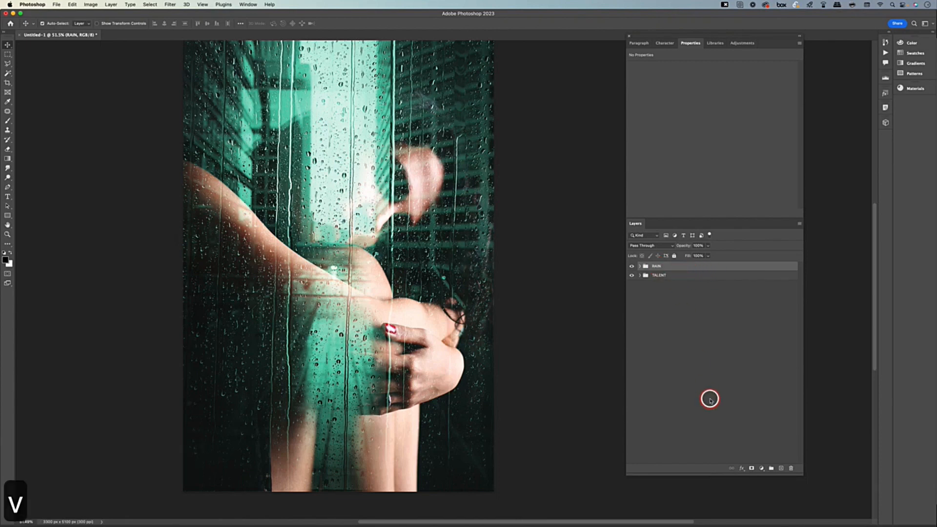
Add a layer mask to the RAIN group and set up a gradient from black at 100% opacity to 0% opacity.
click(751, 468)
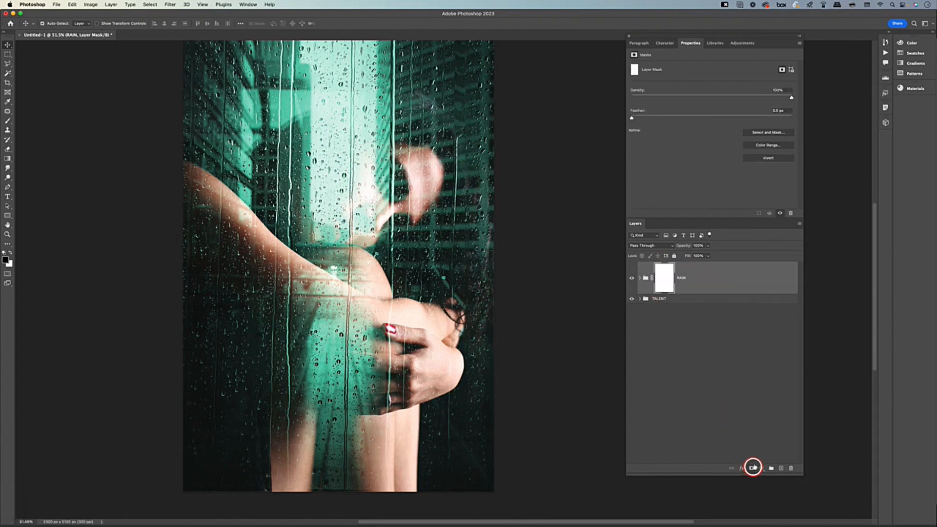
key(g)
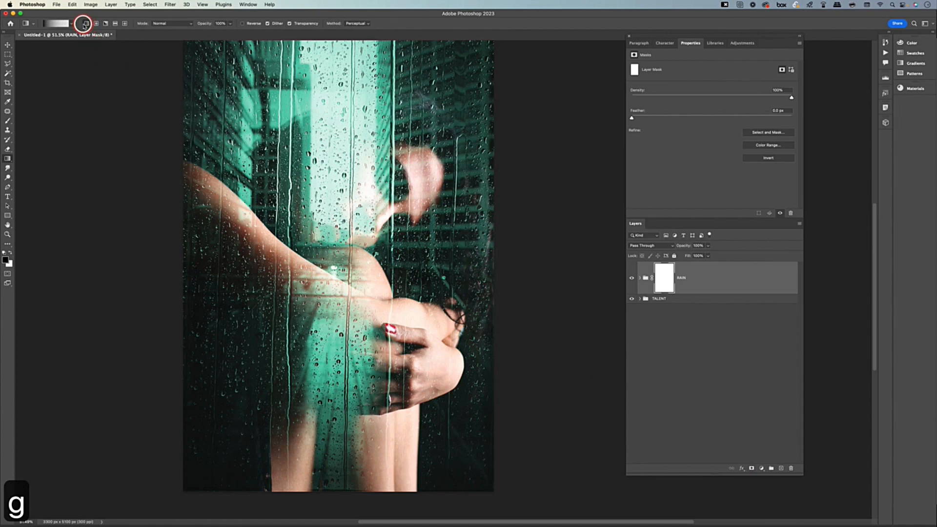
click(59, 24)
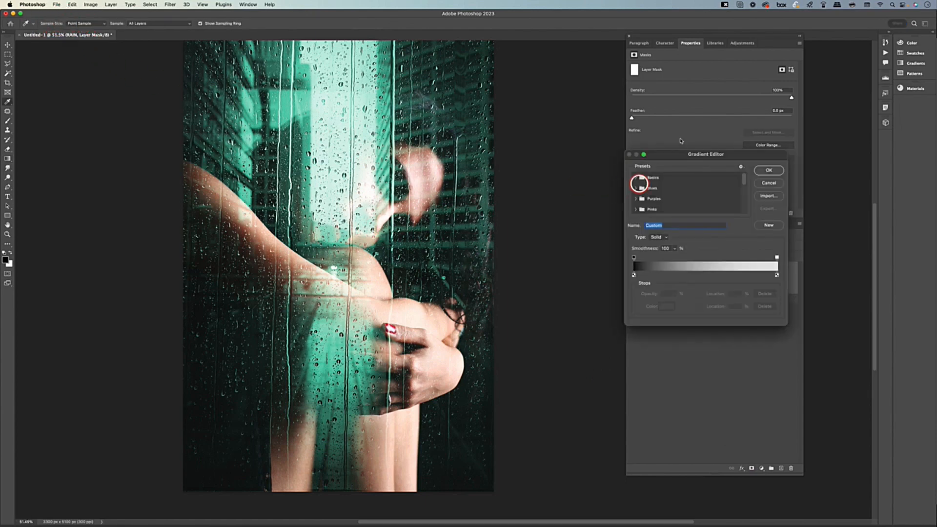
drag(695, 155, 313, 172)
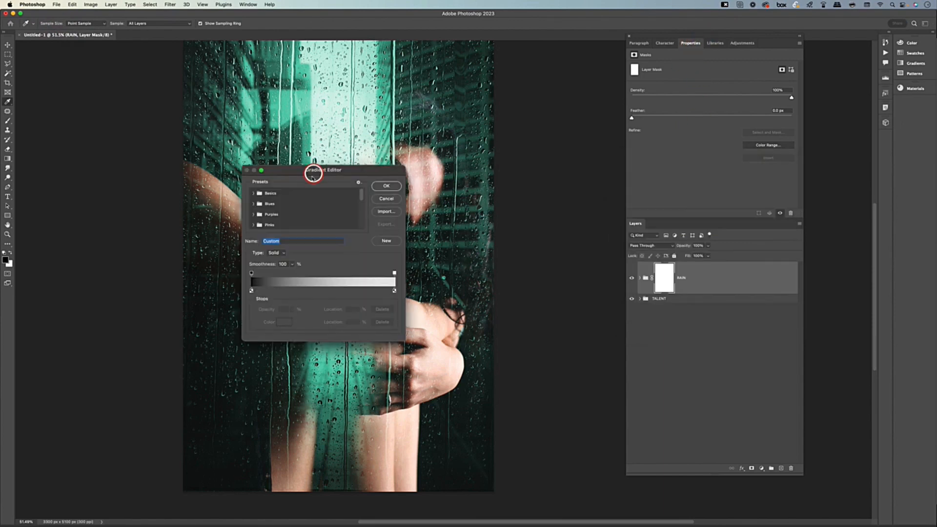
click(251, 292)
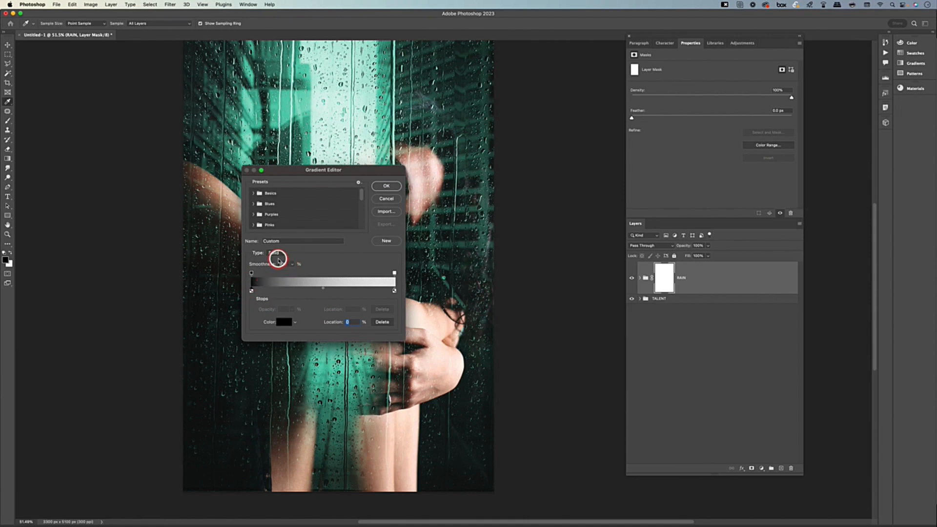
click(251, 272)
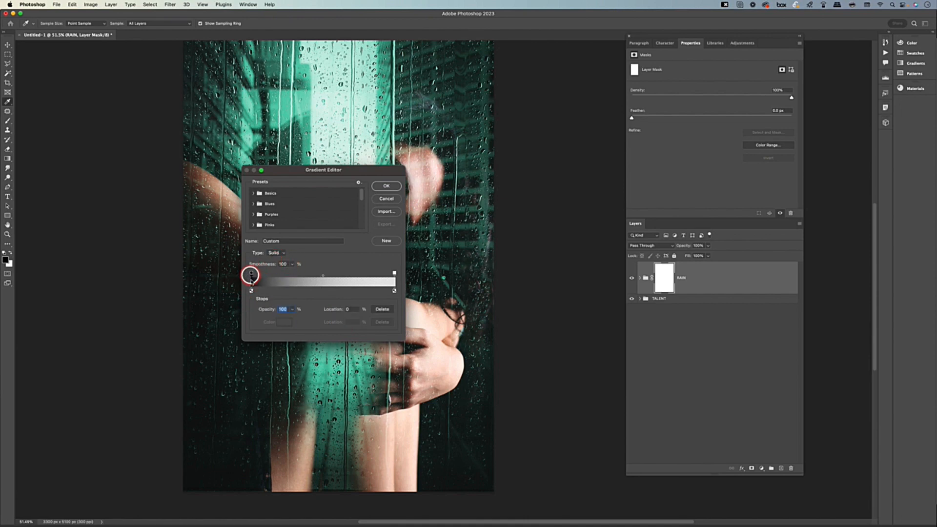
click(394, 291)
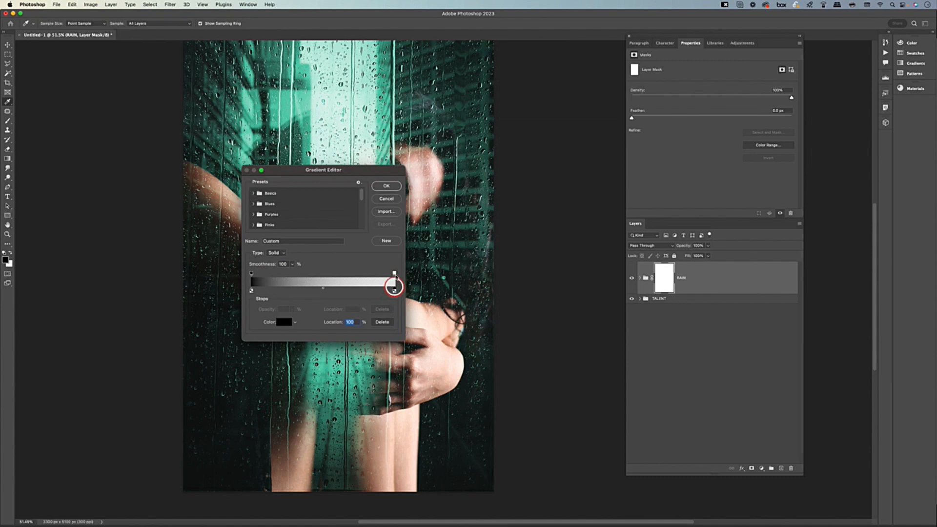
click(393, 272)
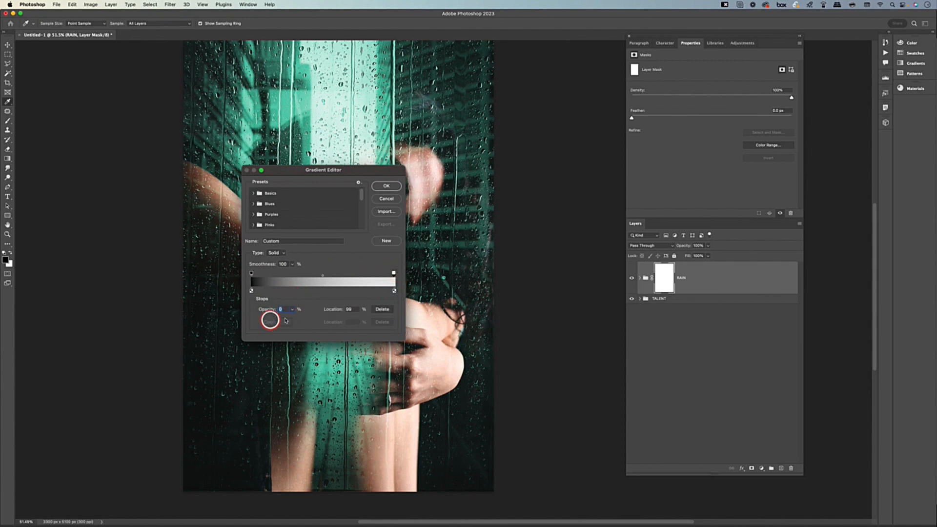
click(386, 187)
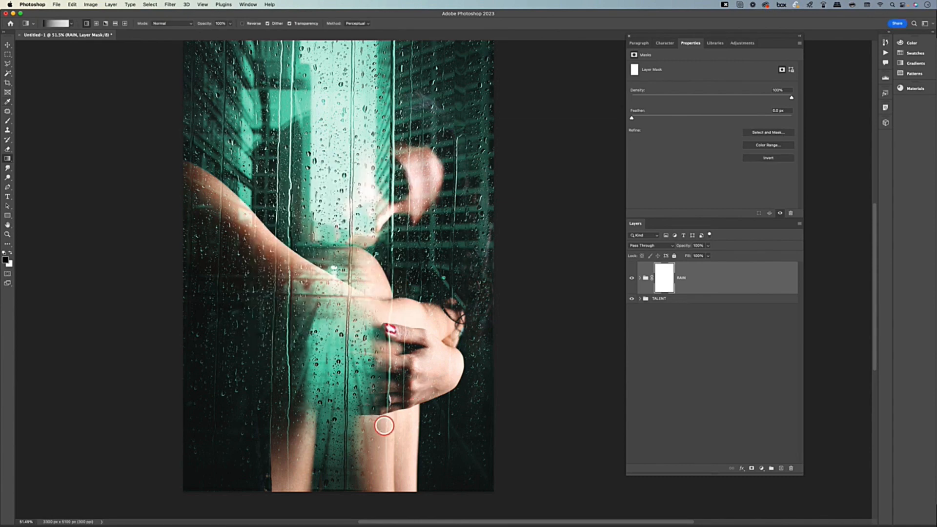
Fade out the lower part of the RAIN group by drawing two upward gradients on its mask over the legs.
drag(361, 488, 349, 325)
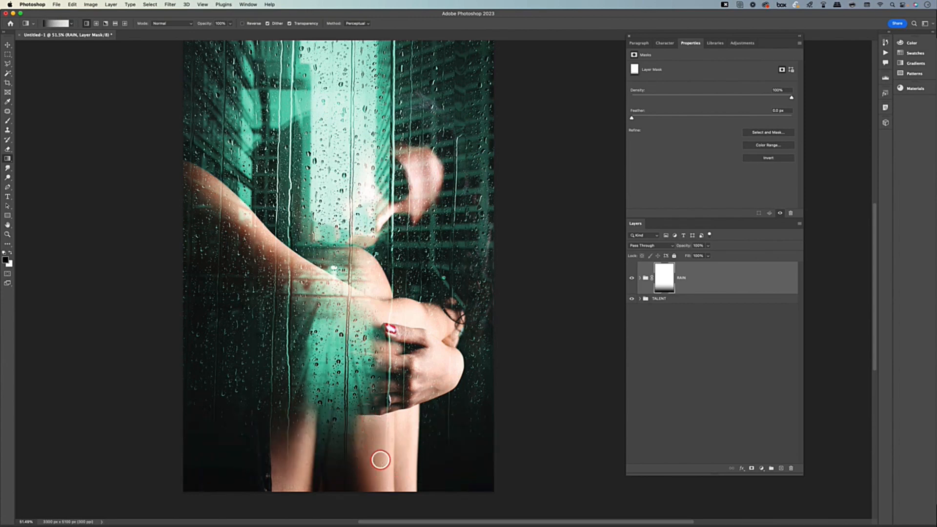
drag(380, 455, 368, 389)
key(v)
Duplicate the TALENT group and move the copy above the RAIN group.
click(669, 300)
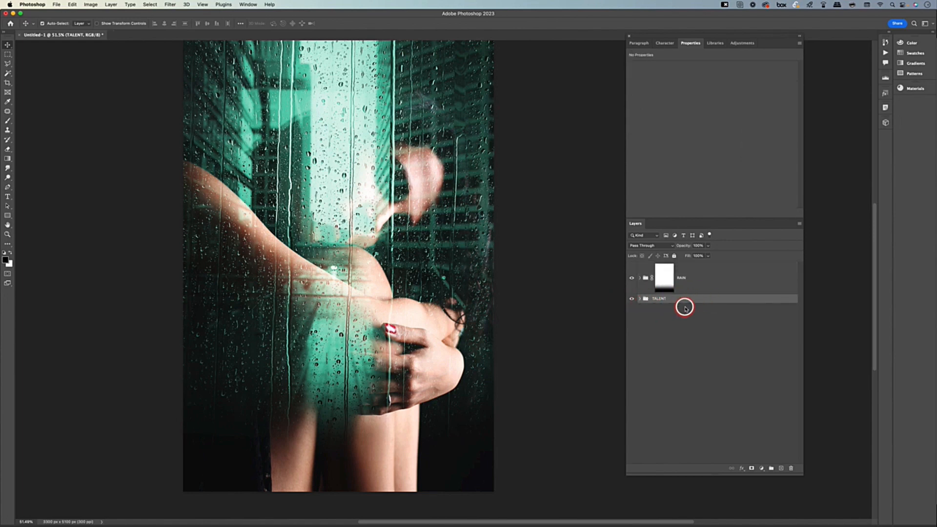
key(super+j)
key(super+bracketright)
key(v)
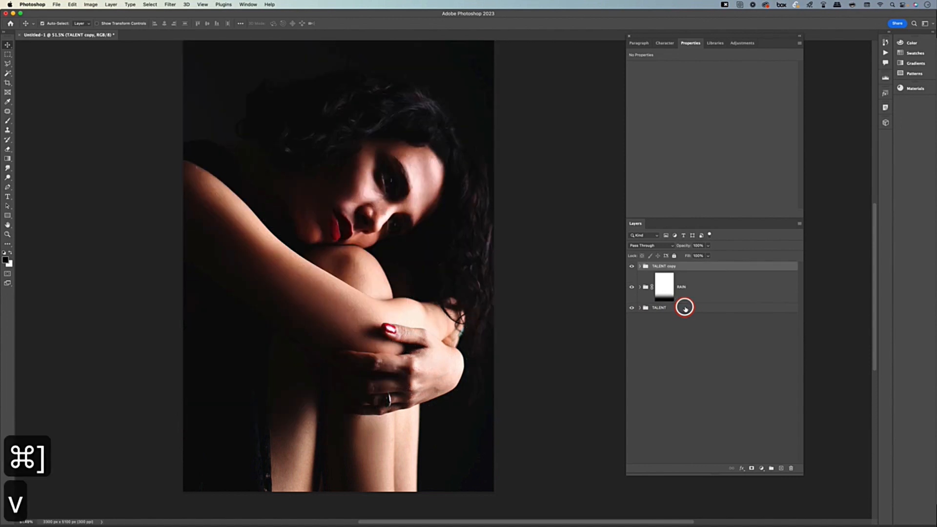
Set the TALENT copy group to 50% opacity and split its Blend If underlying-layer white slider to 85 / 255.
click(707, 245)
mouse_move(707, 253)
mouse_down()
mouse_move(688, 253)
mouse_move(698, 256)
mouse_up()
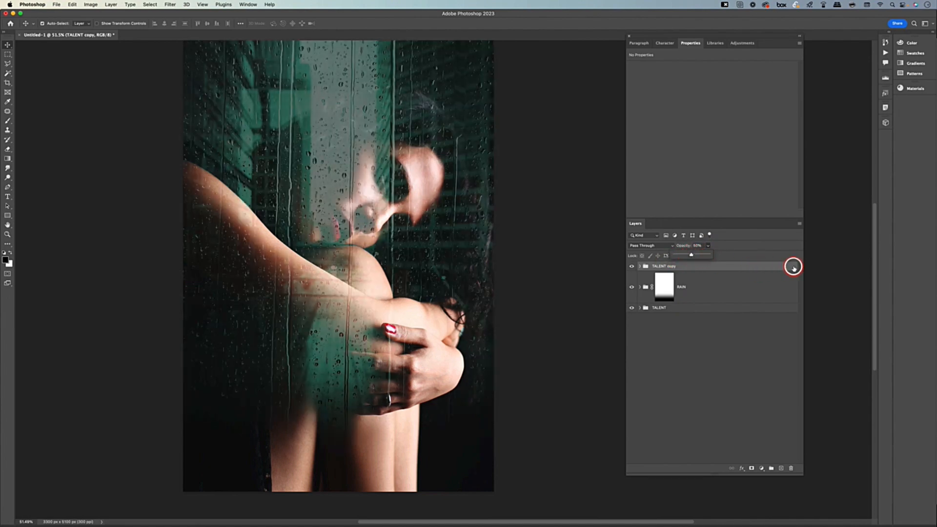
double_click(792, 267)
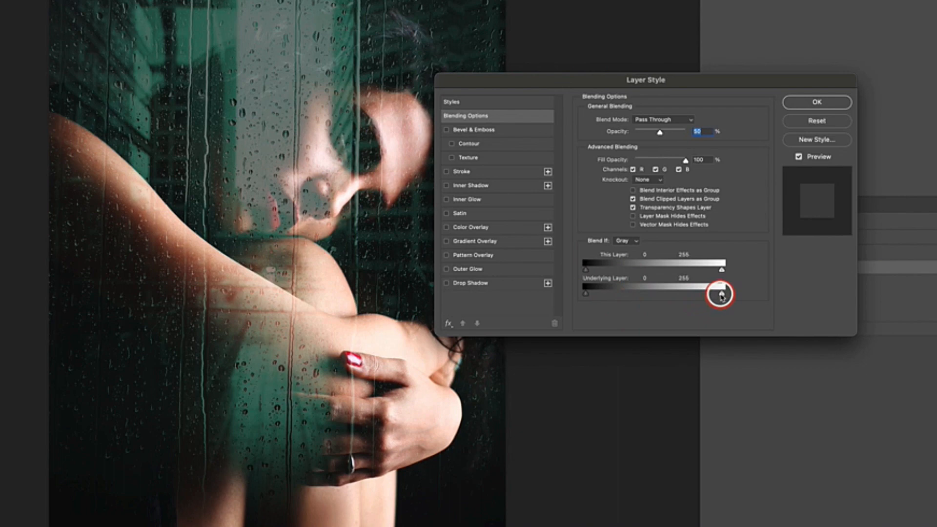
drag(721, 295, 631, 296)
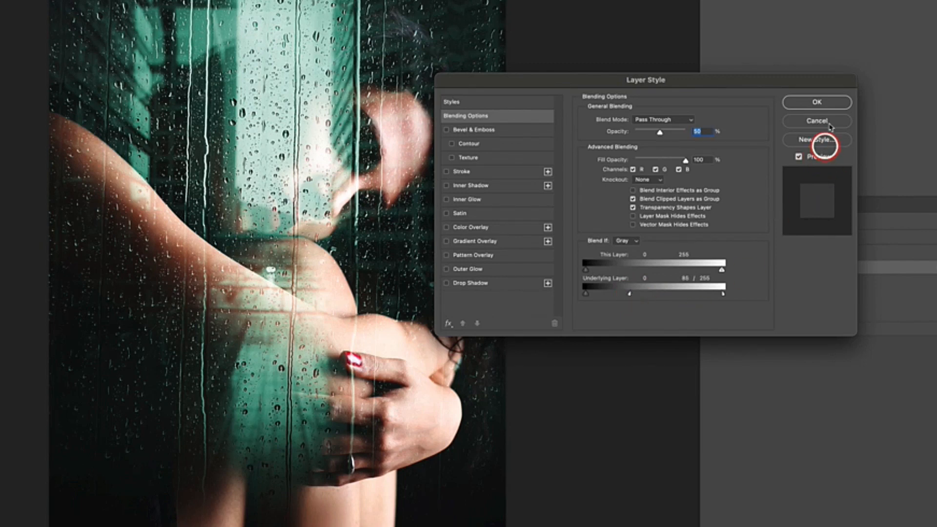
click(828, 102)
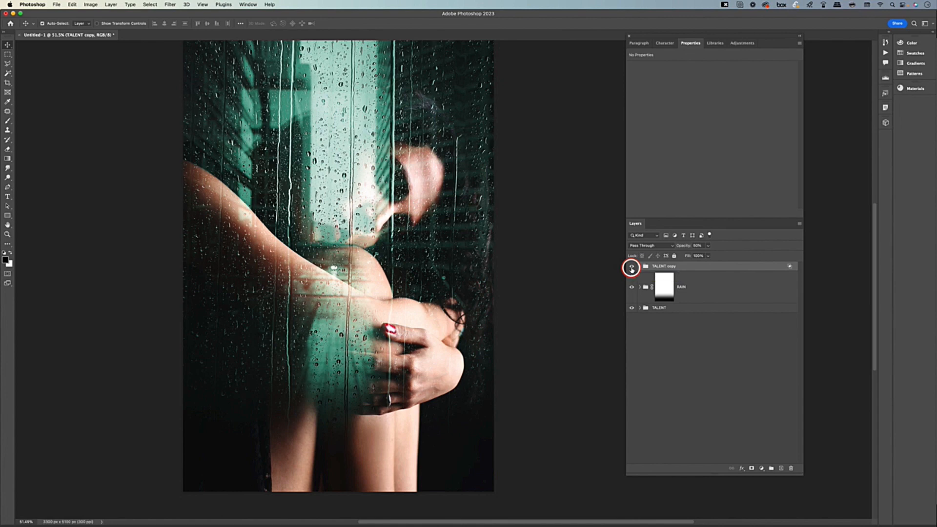
Add a new layer above TALENT copy and darken the image's upper corners and lower-left corner with black-to-transparent gradients.
click(781, 468)
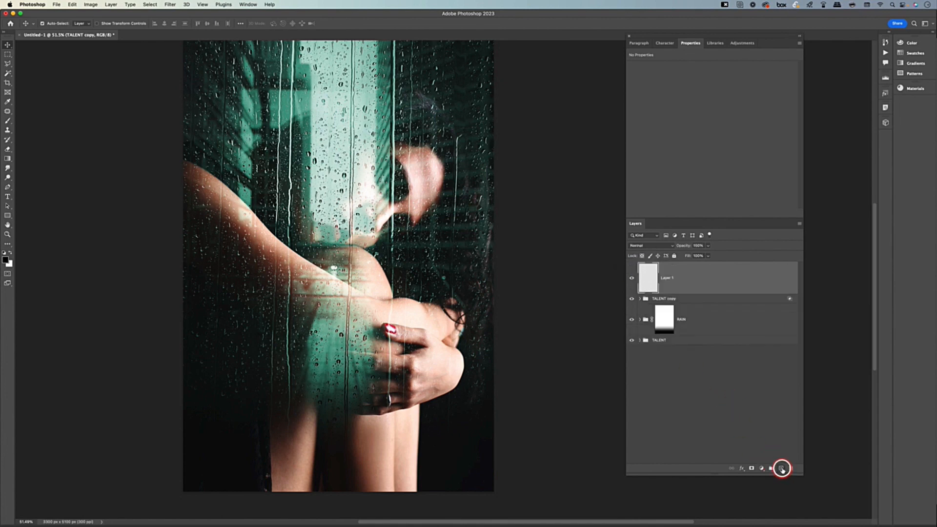
key(g)
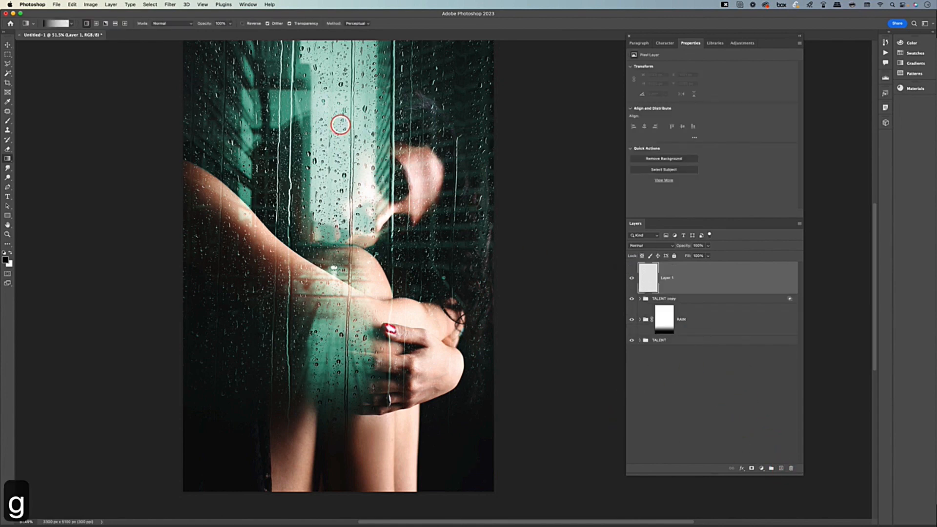
key(super+minus)
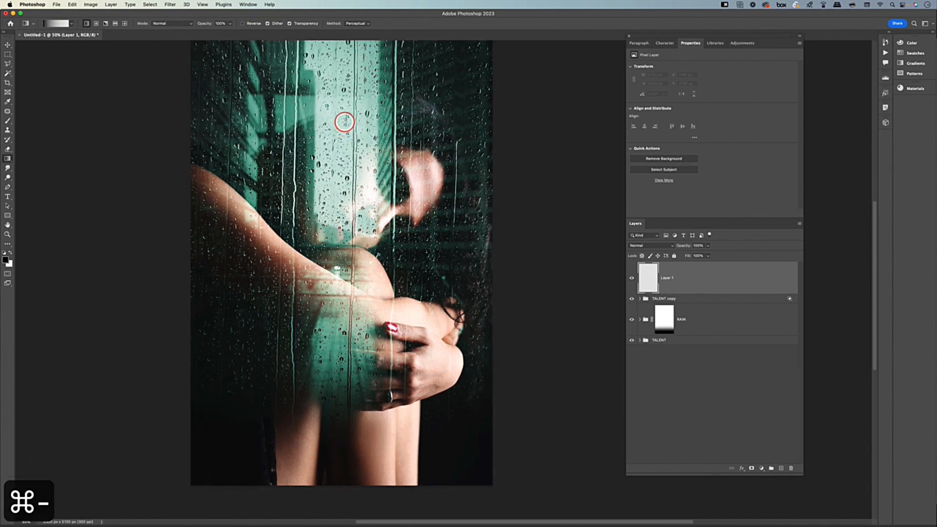
key(super+minus)
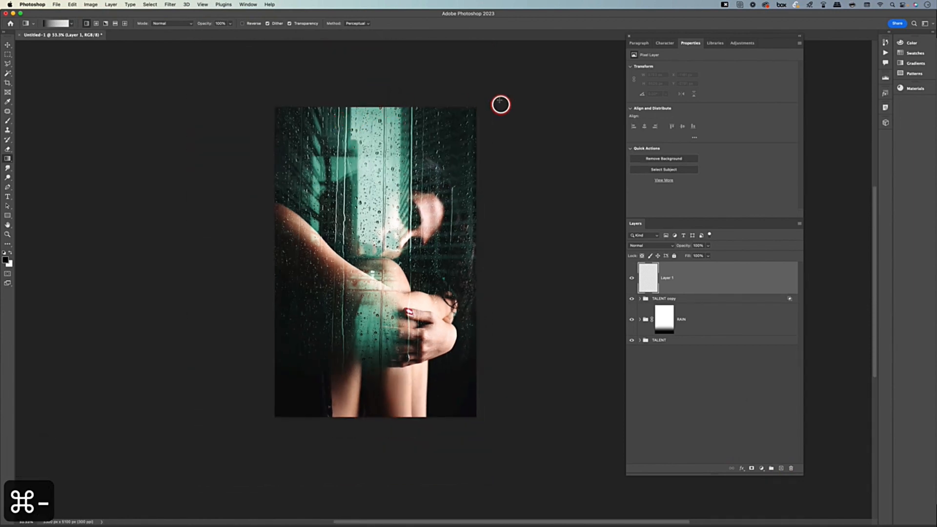
drag(496, 82, 429, 153)
drag(254, 80, 326, 150)
drag(258, 448, 336, 363)
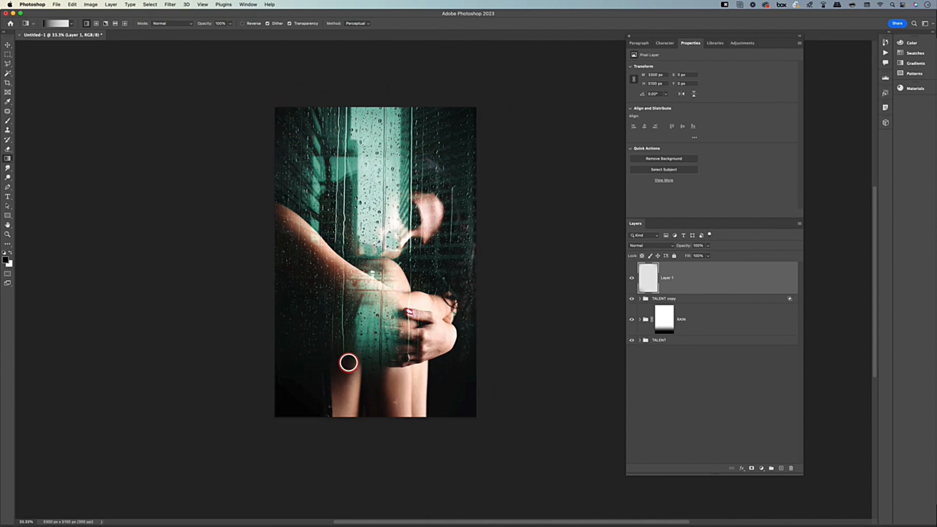
Darken the lower-right corner and bottom edge with more gradients, and replace an oversized upper-left gradient with a shorter one.
drag(489, 431, 383, 331)
drag(420, 465, 398, 402)
drag(395, 441, 396, 381)
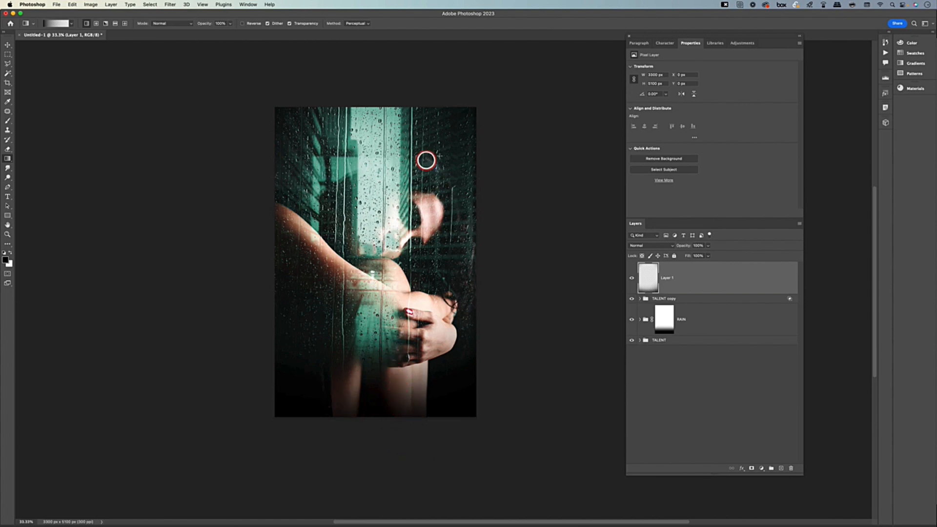
drag(253, 76, 408, 189)
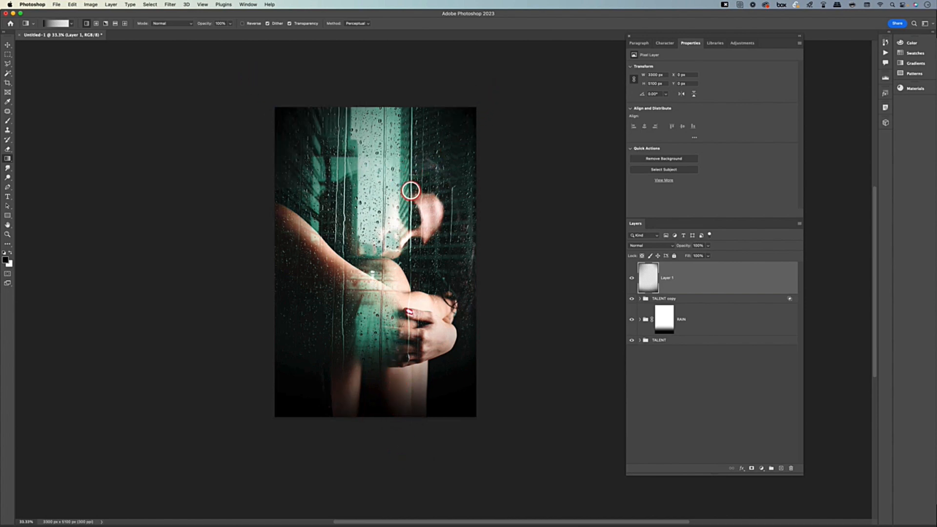
key(super+z)
drag(253, 86, 318, 156)
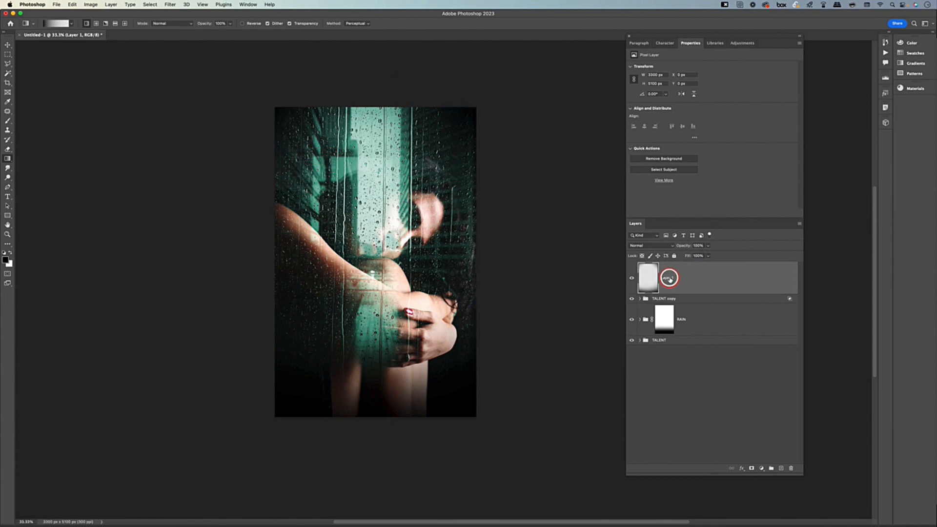
Rename the gradient layer VIGNETTE, put it in a new group also named VIGNETTE, and collapse the group.
double_click(666, 277)
text(vignette)
key(super+a)
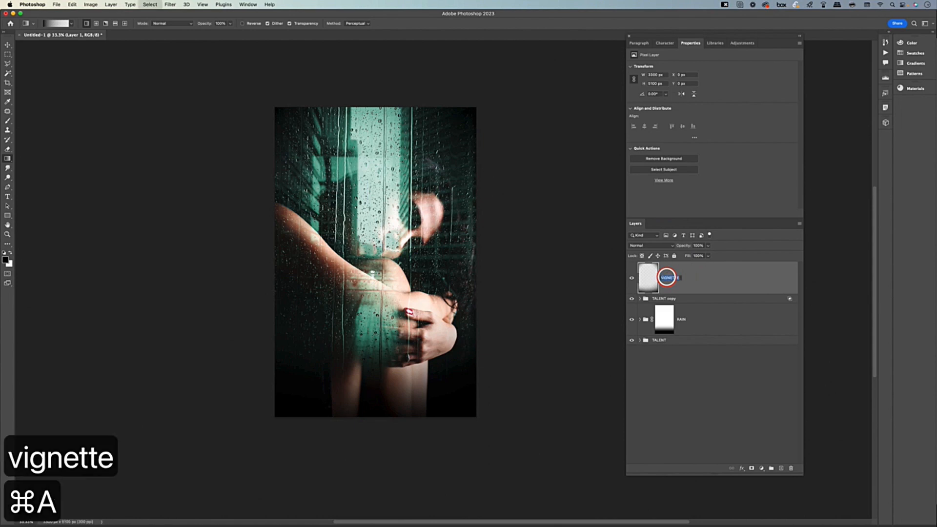
key(super+c)
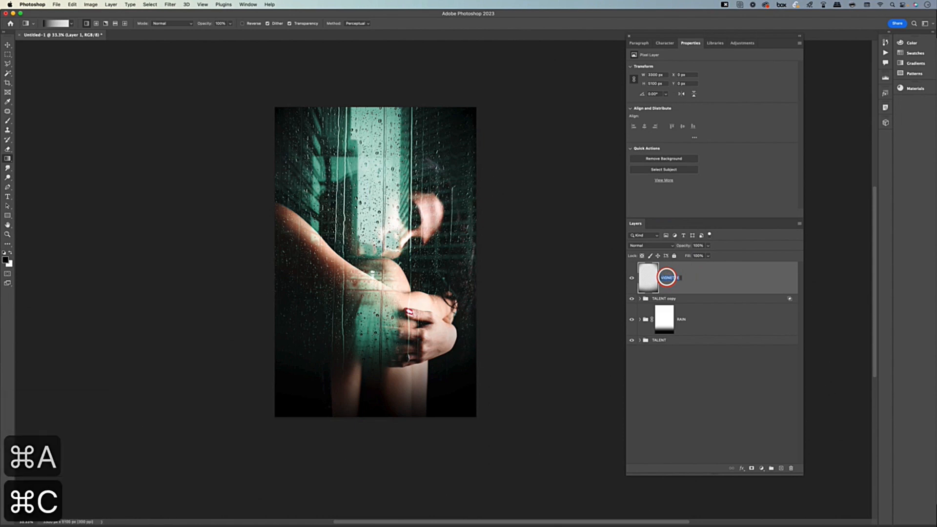
key(Return)
key(super+g)
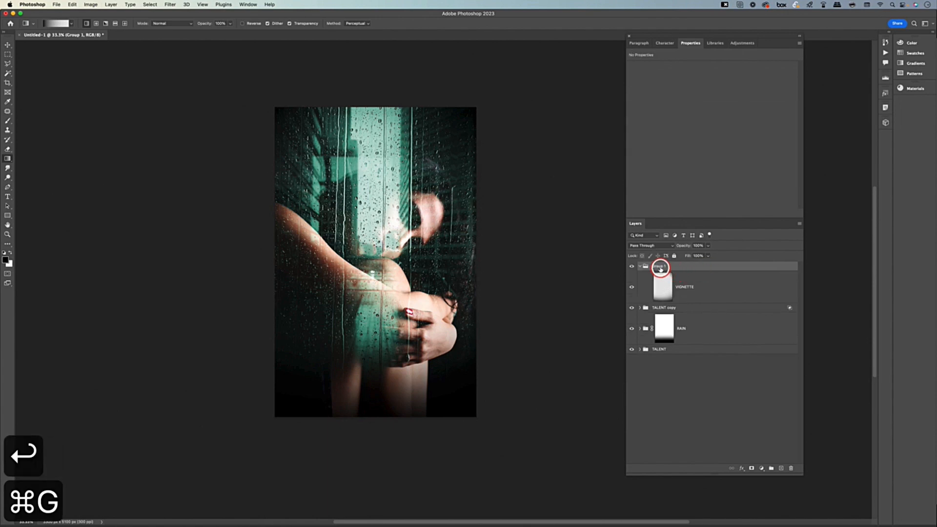
double_click(660, 266)
key(super+v)
click(639, 266)
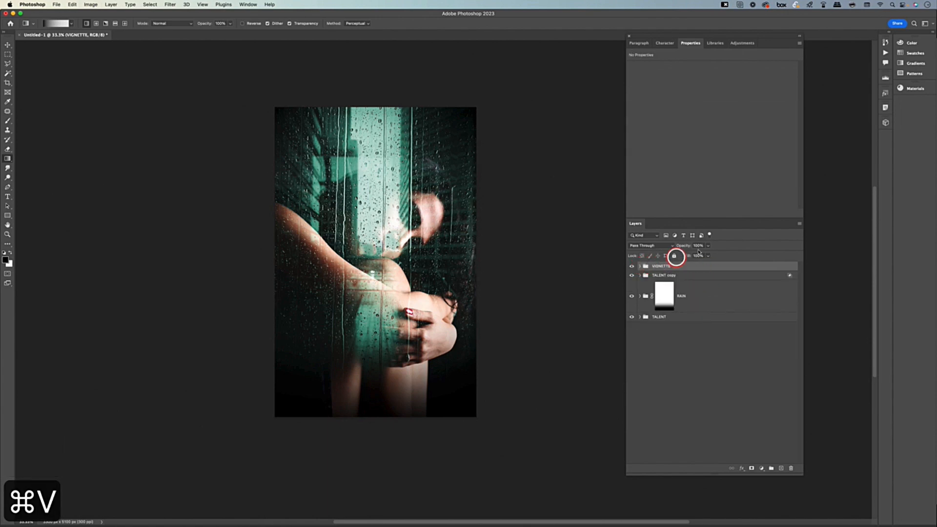
Set the VIGNETTE group's opacity to 60% and toggle its visibility to compare the image with and without it.
key(v)
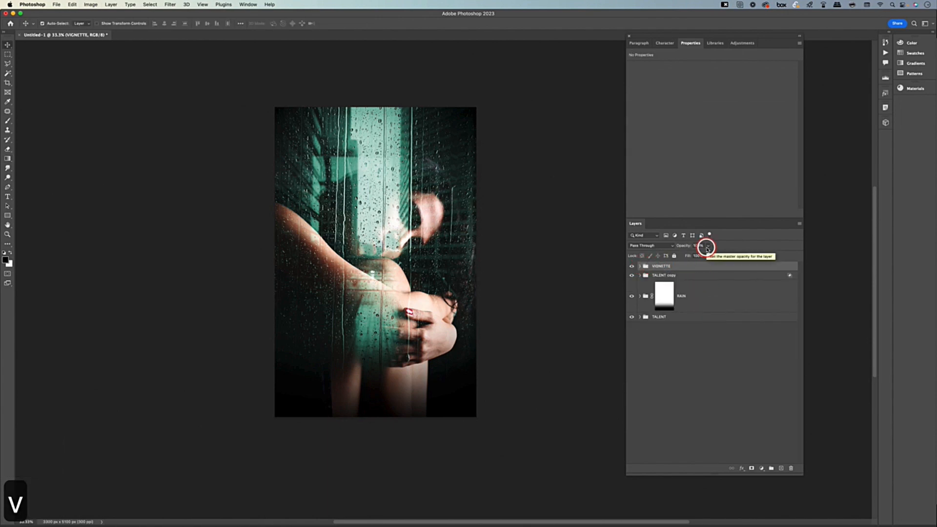
key(6)
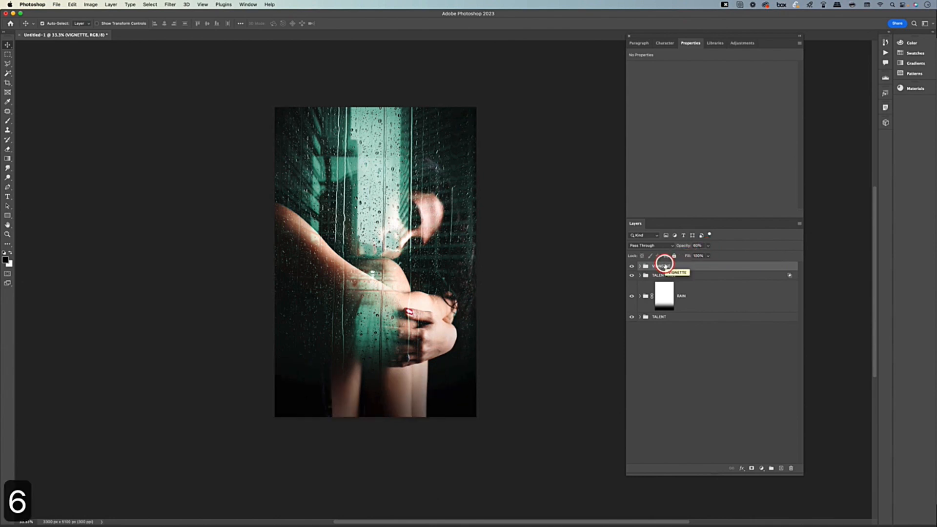
click(631, 267)
click(630, 268)
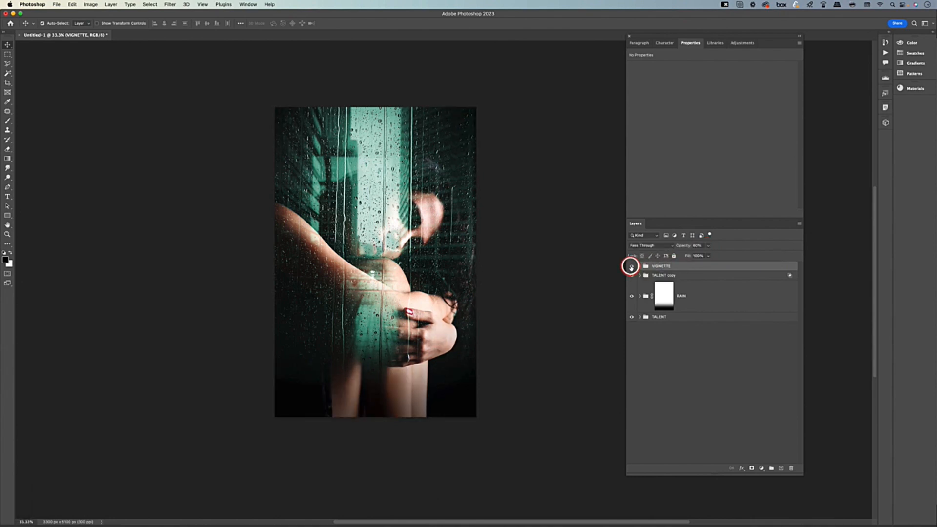
click(630, 267)
click(631, 268)
Place the pale blue-and-orange paint texture image as an embedded object and enlarge it until it covers the whole canvas.
click(53, 4)
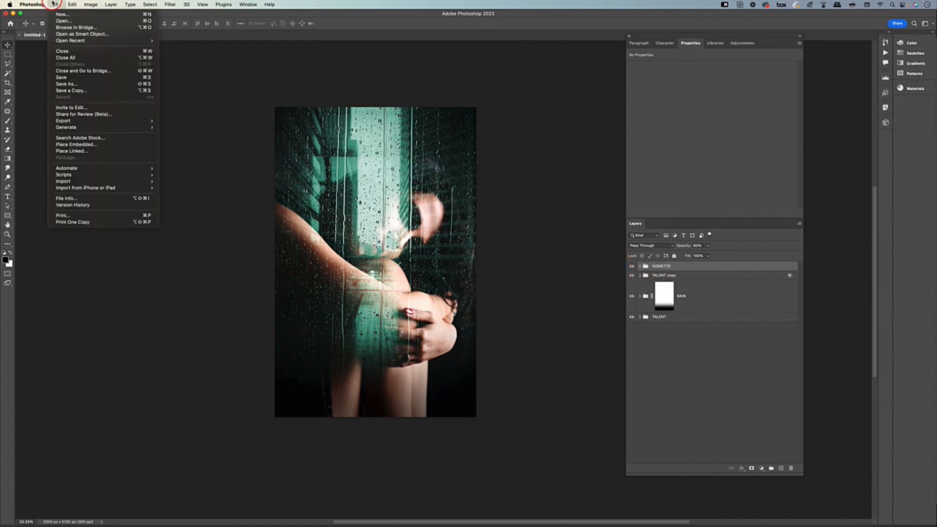
click(96, 144)
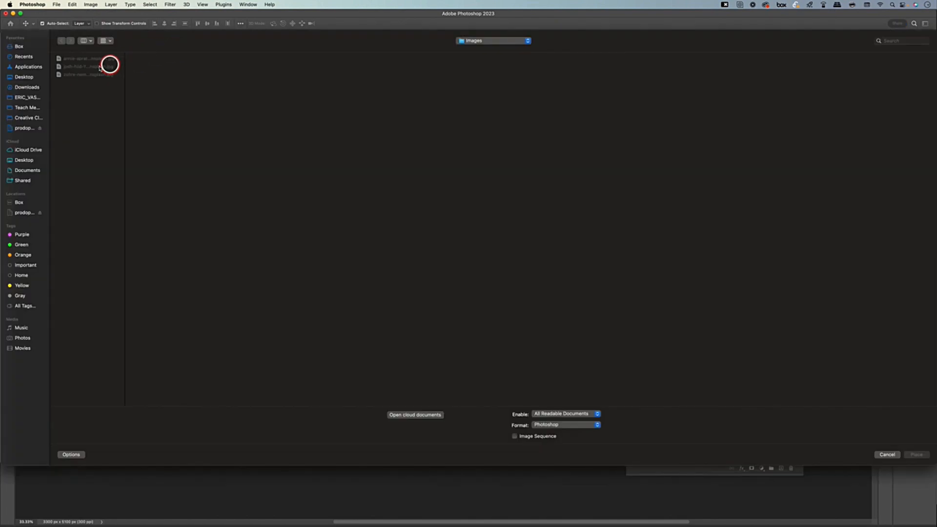
click(88, 68)
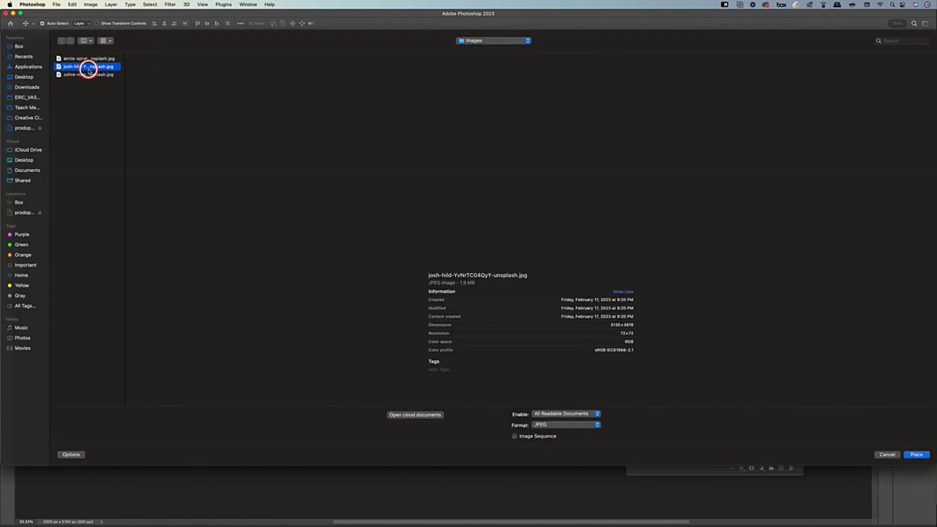
click(68, 59)
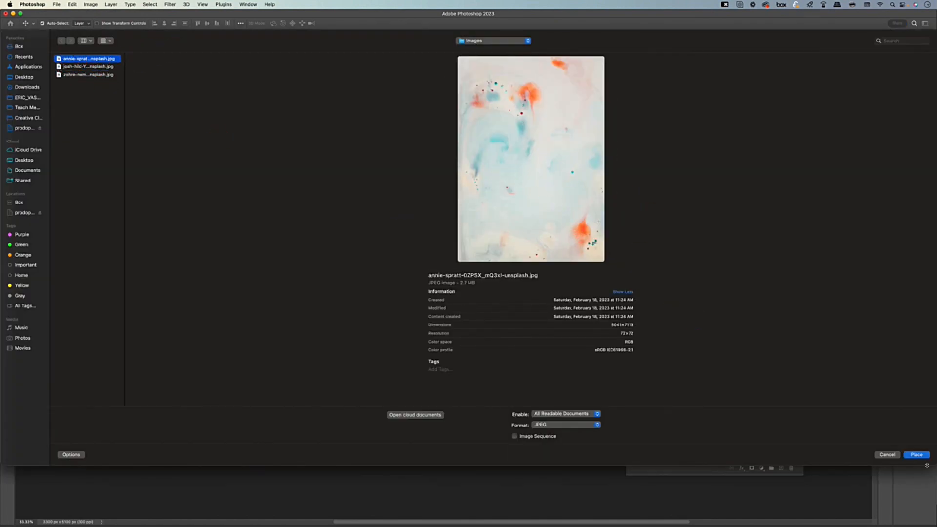
click(917, 454)
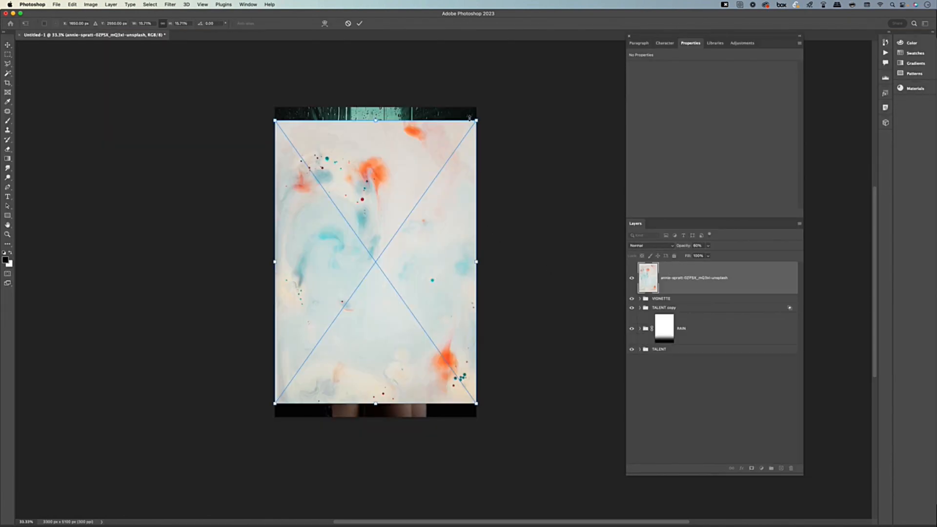
drag(478, 118, 553, 53)
key(Return)
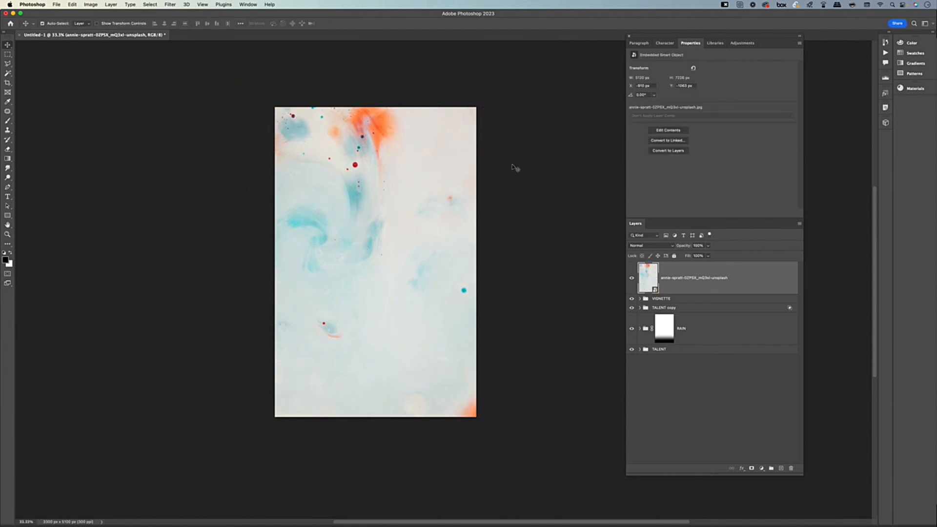
Invert the placed paint texture's colors and set its blend mode to Screen.
key(super+i)
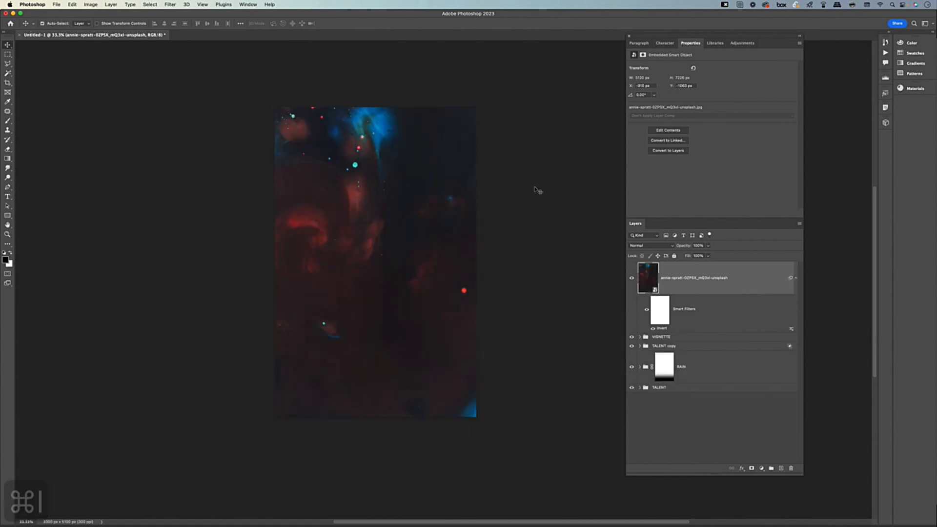
click(652, 246)
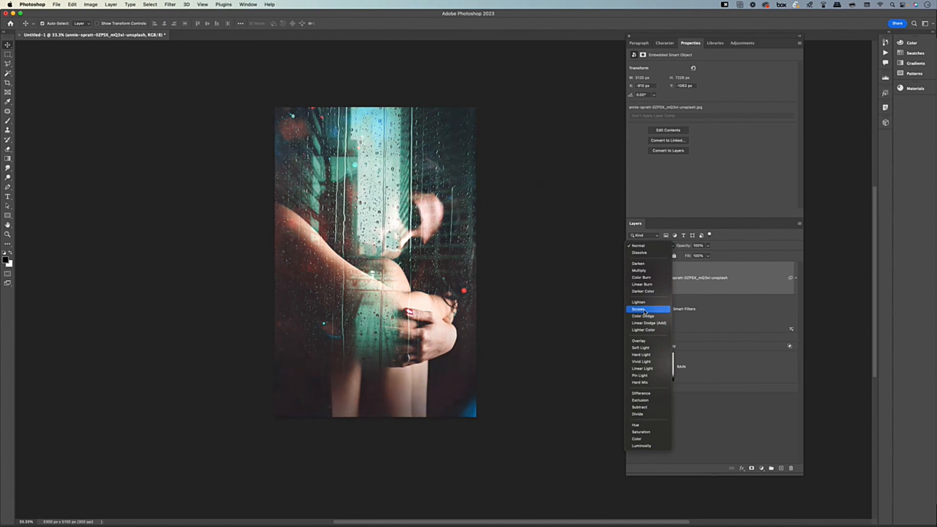
click(644, 310)
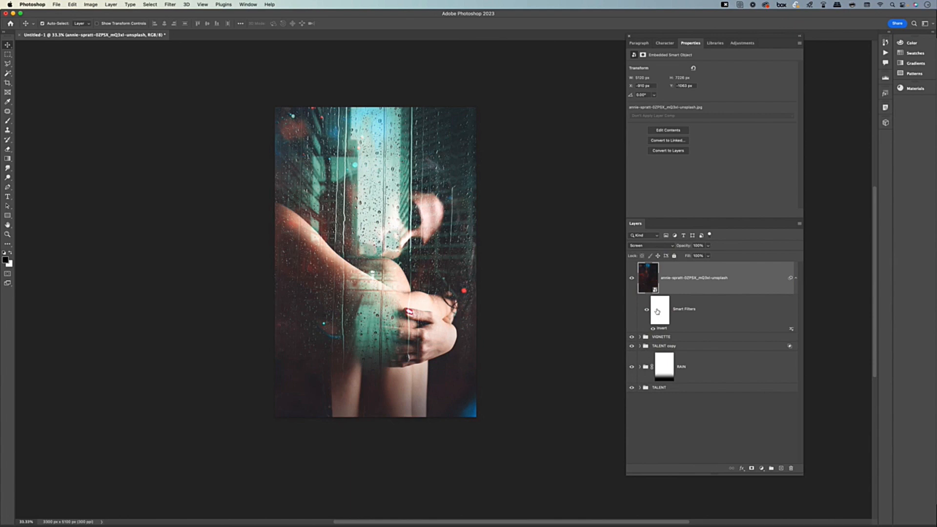
Add a Levels adjustment clipped to the paint texture, with the black input at about 13 and midtones at 1.21.
click(761, 470)
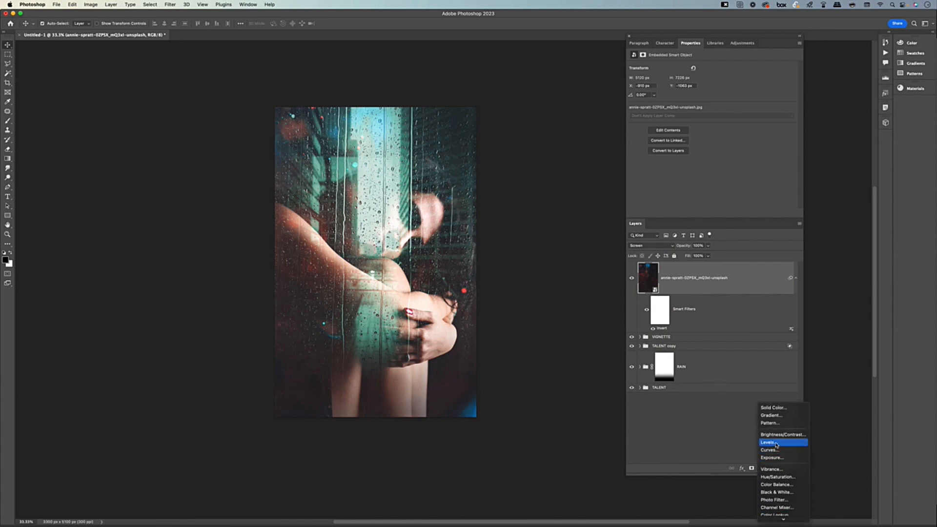
alt+click(775, 442)
drag(482, 221, 344, 203)
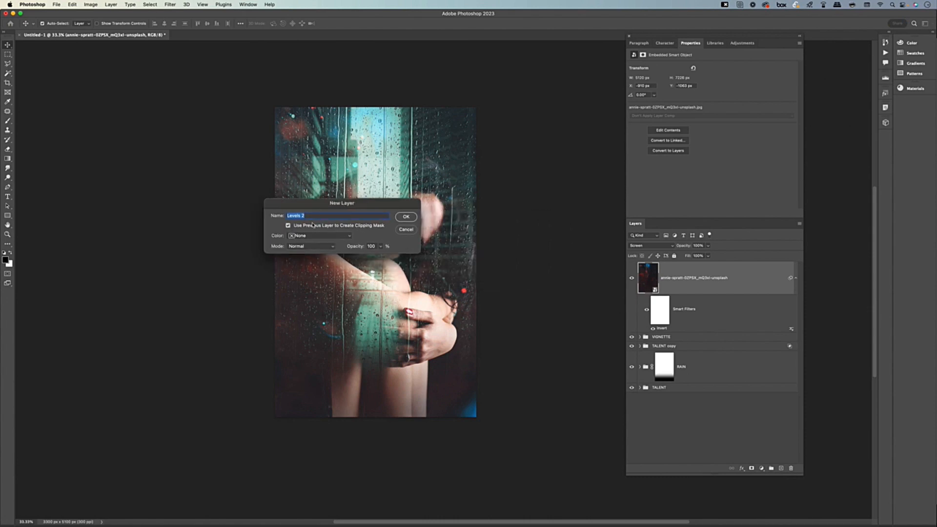
click(406, 217)
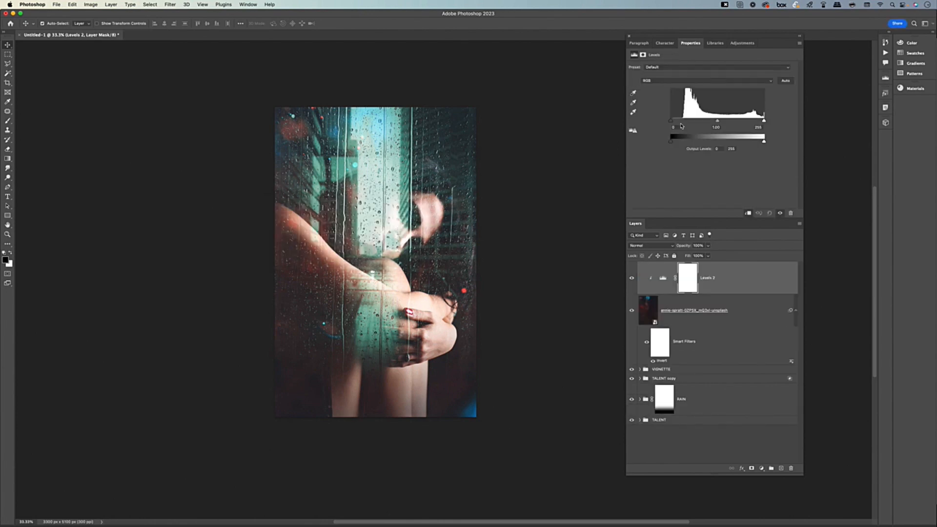
drag(673, 123, 676, 123)
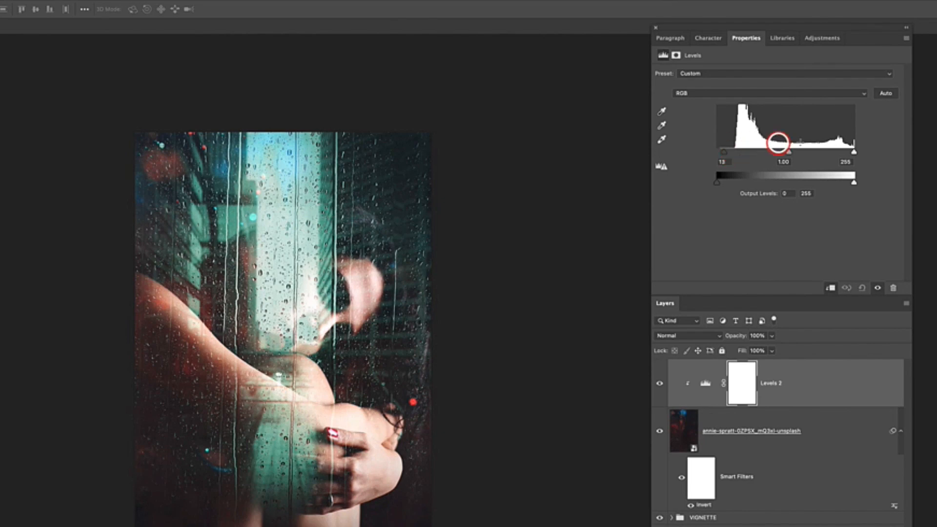
drag(793, 155, 786, 154)
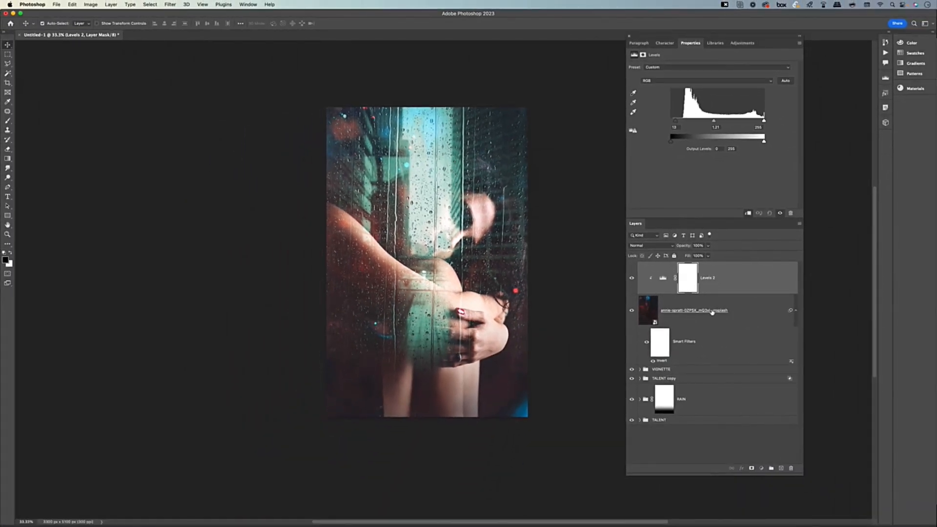
Add a Hue/Saturation adjustment clipped to the paint texture and move it above the Levels adjustment.
click(711, 311)
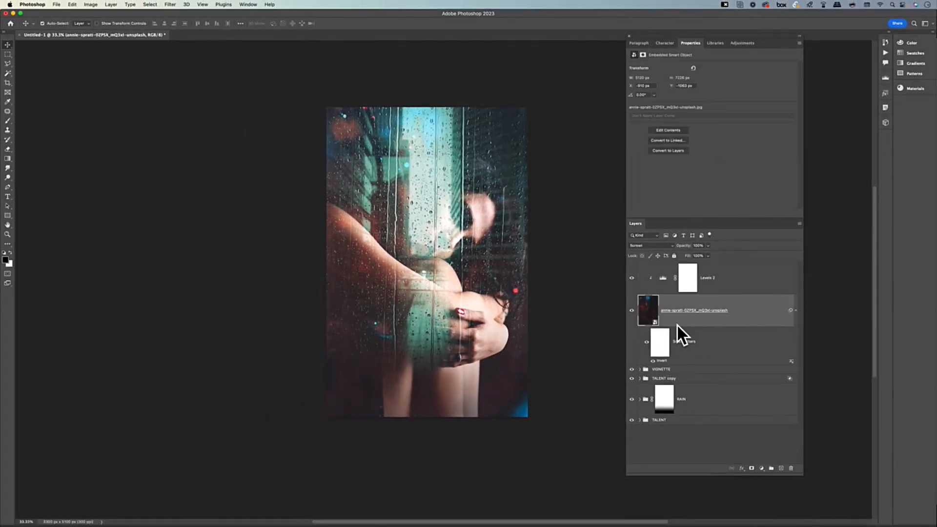
click(762, 469)
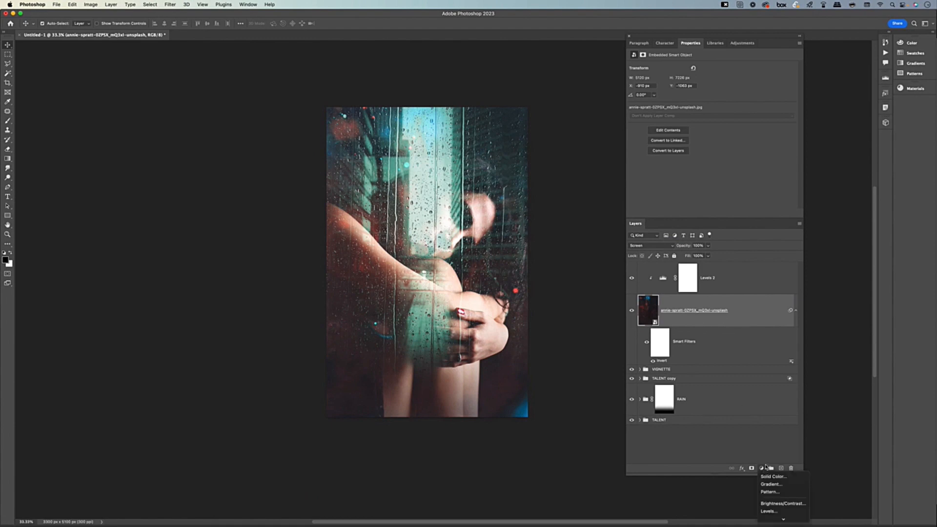
click(783, 446)
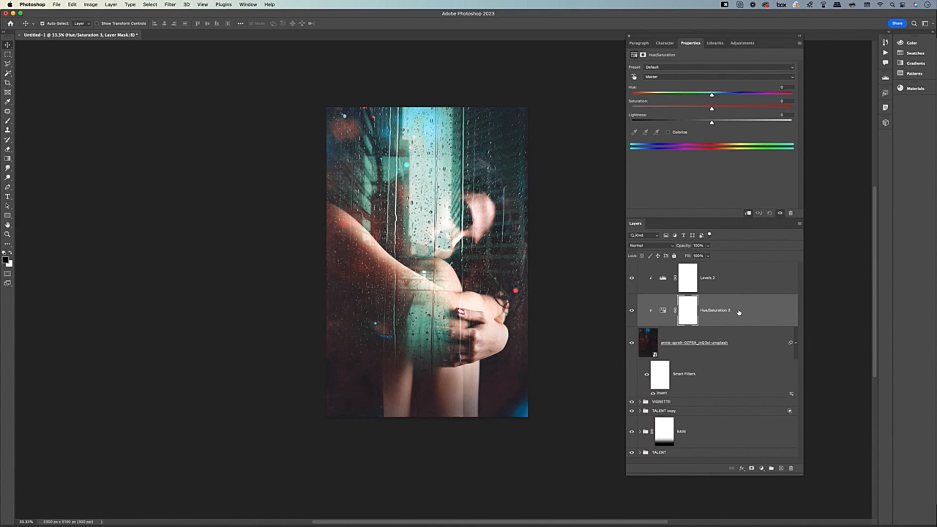
key(super+bracketright)
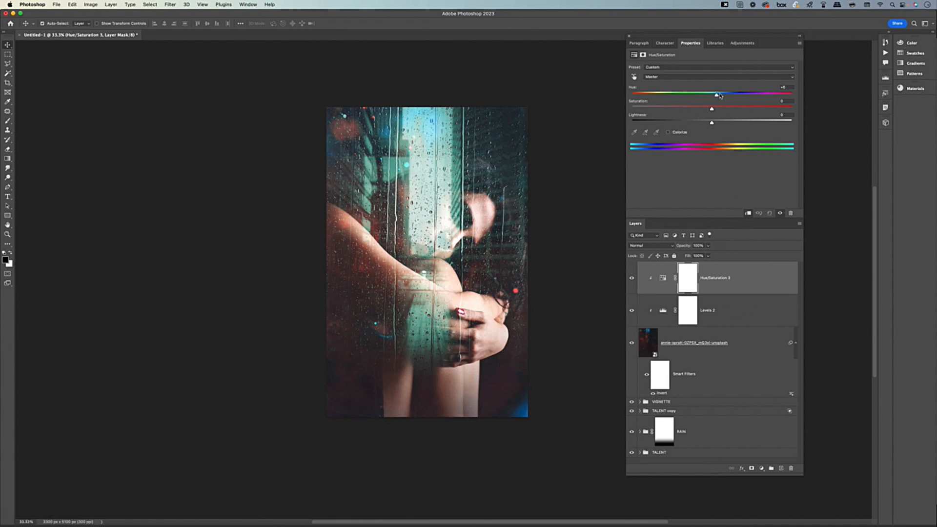
Tint the paint texture green by turning on Colorize in Hue/Saturation, with Hue 171 and Saturation 58.
drag(719, 96, 790, 96)
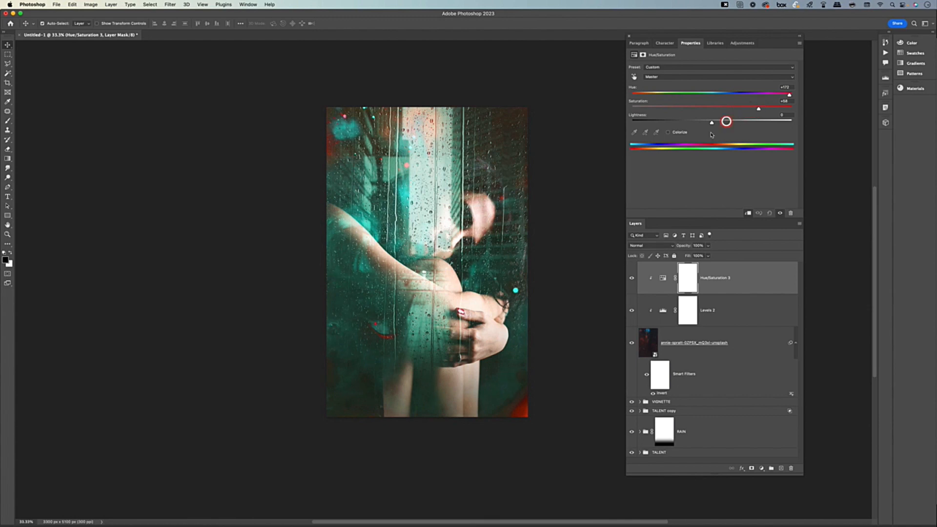
click(668, 133)
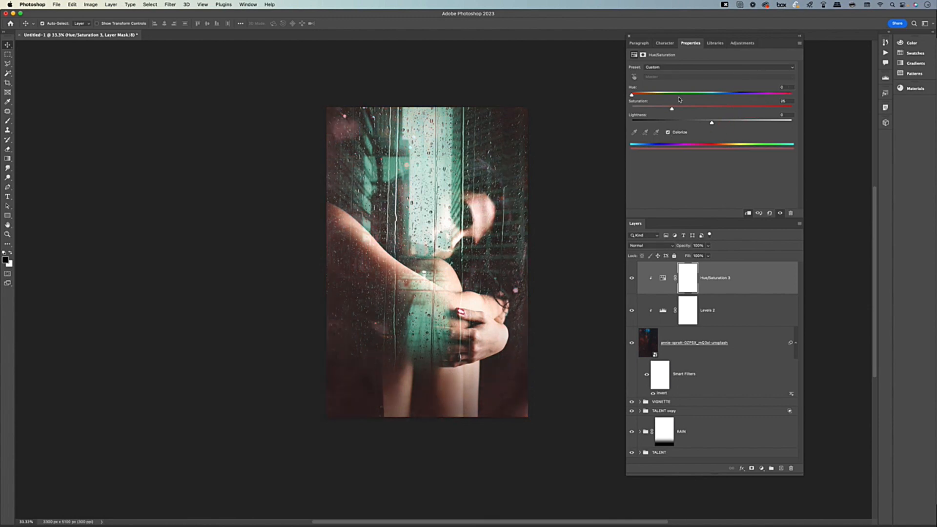
drag(638, 96, 695, 95)
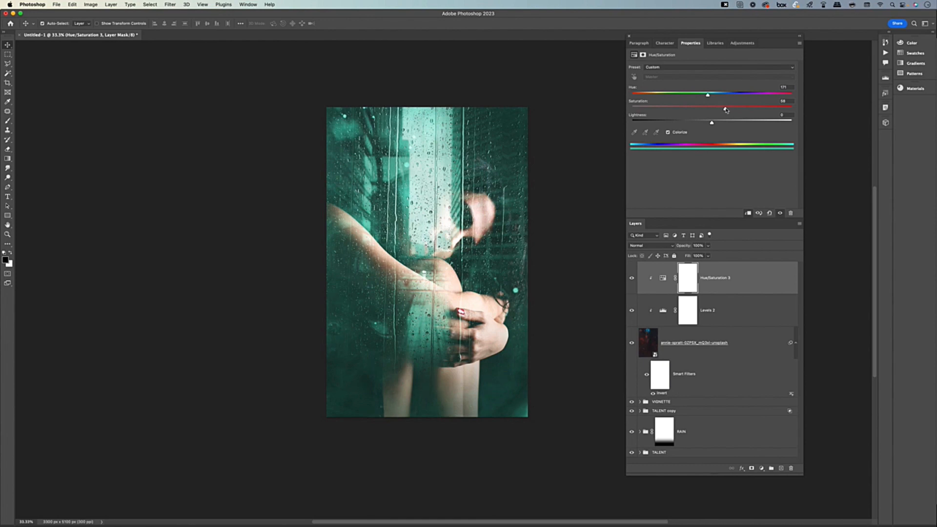
Group the paint texture with its Levels and Hue/Saturation adjustments and name the group TOP TEXTURE.
click(441, 298)
click(746, 347)
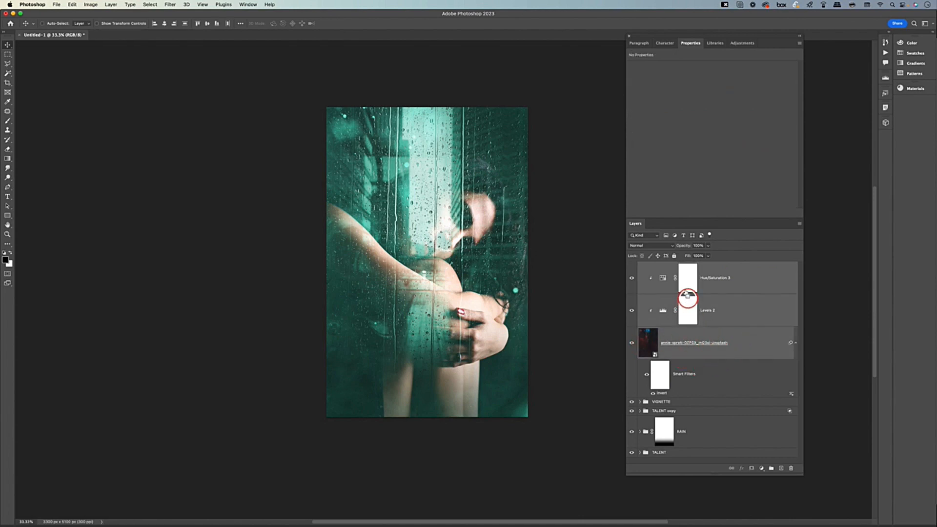
key(super+g)
double_click(658, 266)
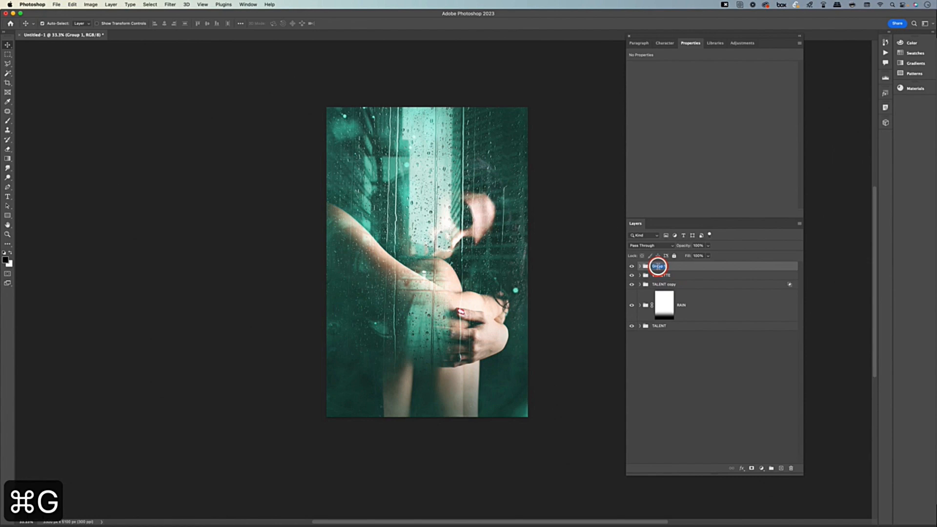
text(TOP T)
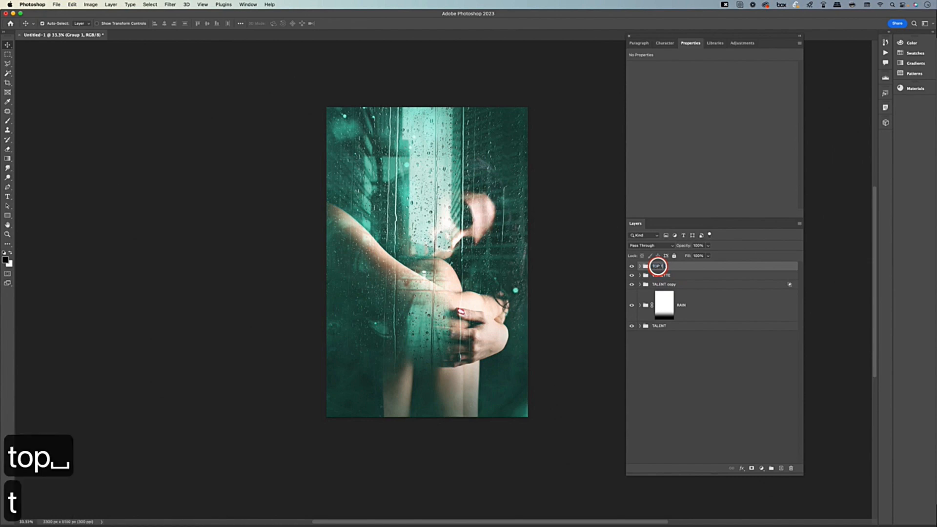
text(EXTURE)
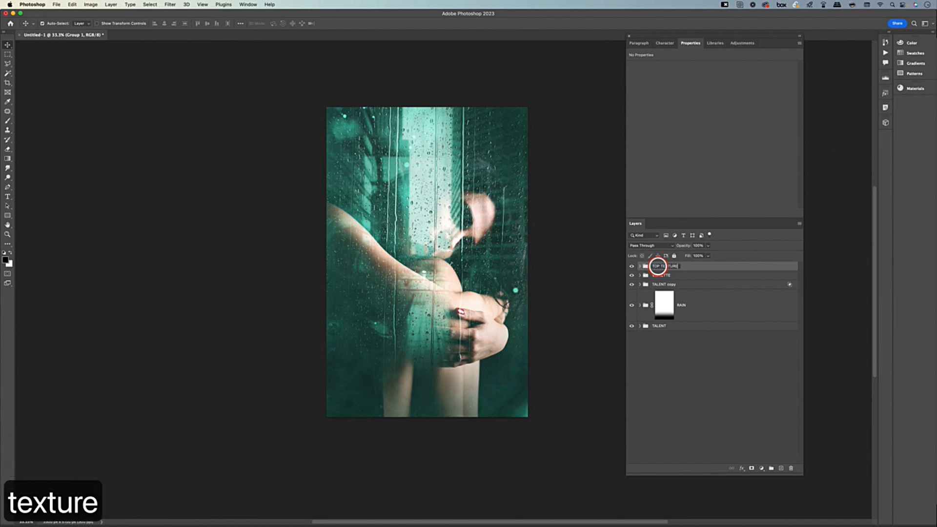
key(Return)
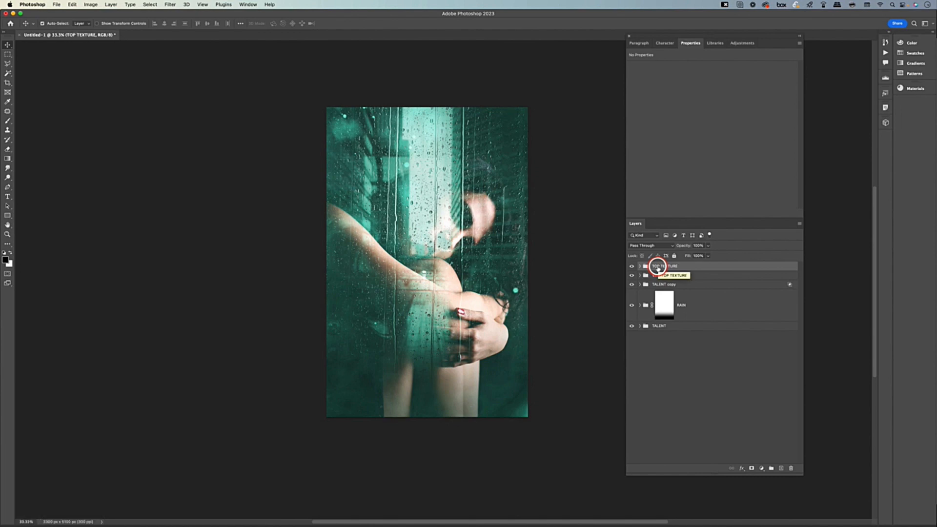
Add a layer mask to the TOP TEXTURE group and fade the texture out toward the top with a black-to-white linear gradient.
click(752, 468)
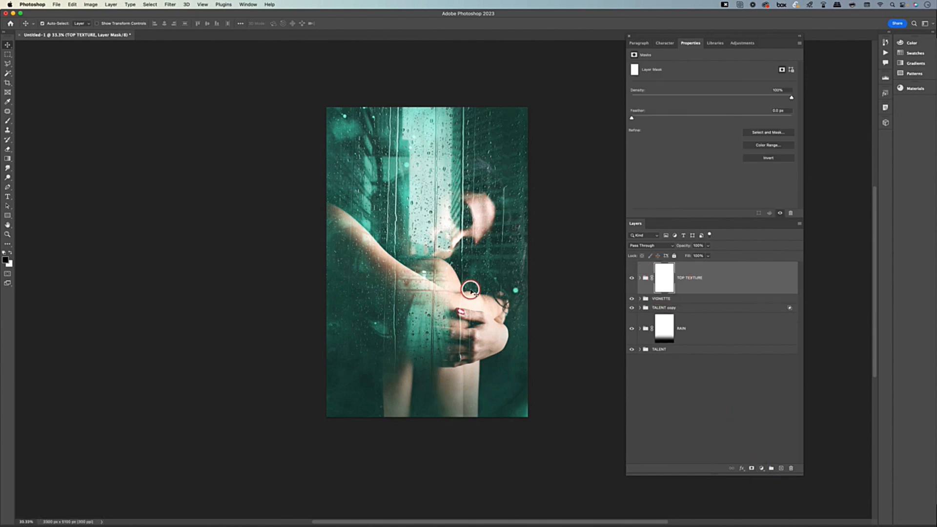
key(g)
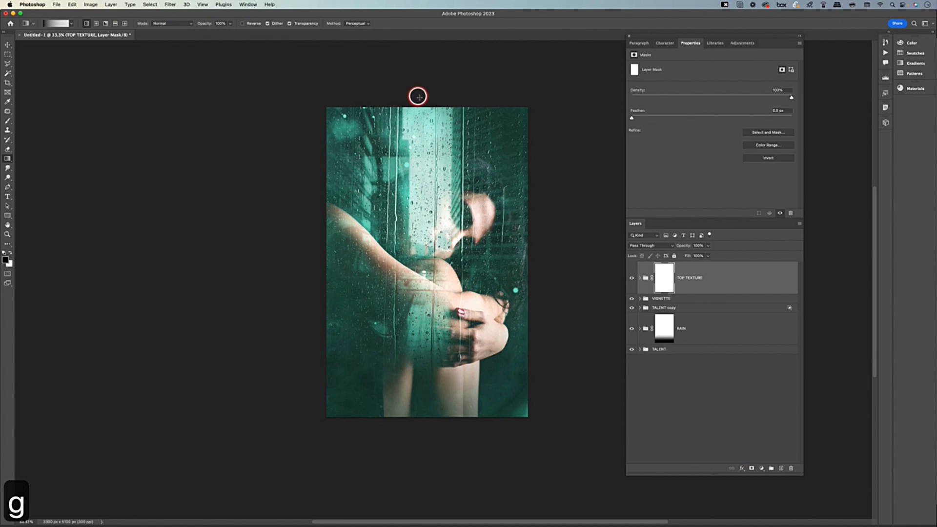
drag(426, 92, 441, 332)
drag(416, 151, 422, 350)
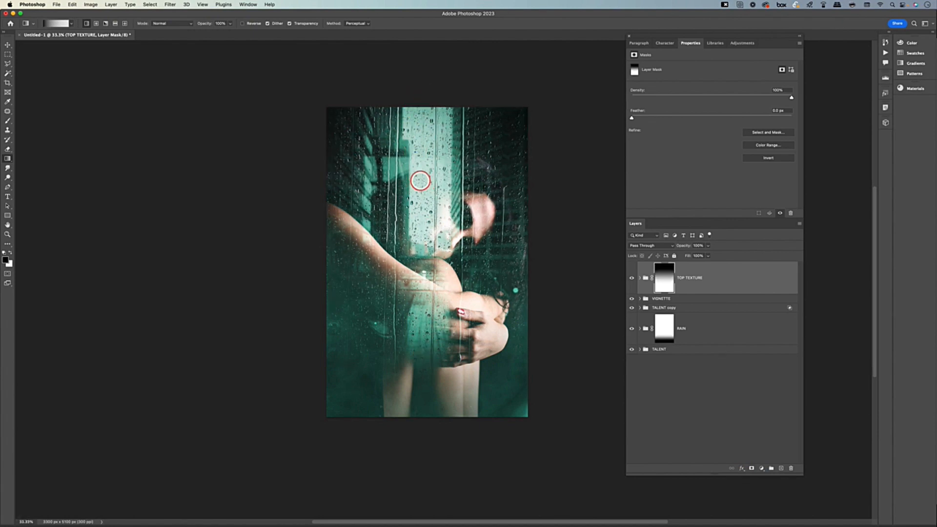
drag(421, 185, 437, 391)
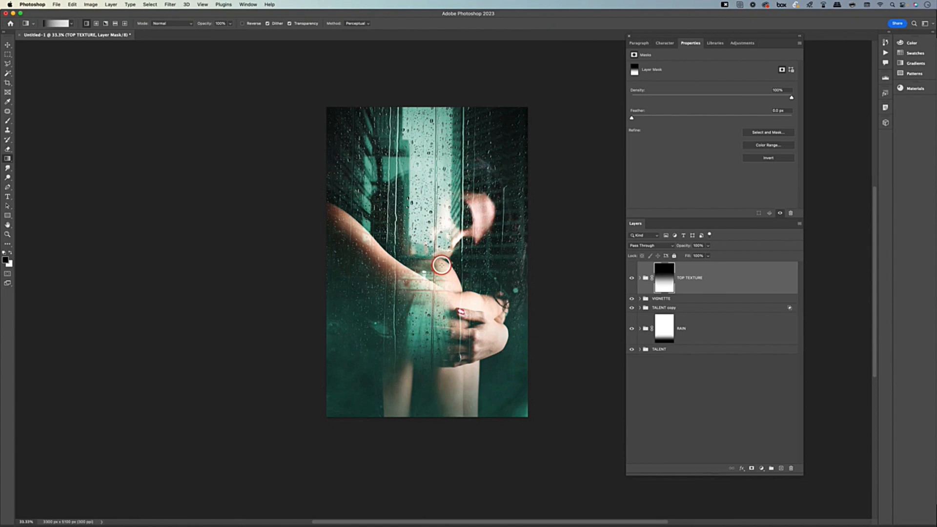
key(v)
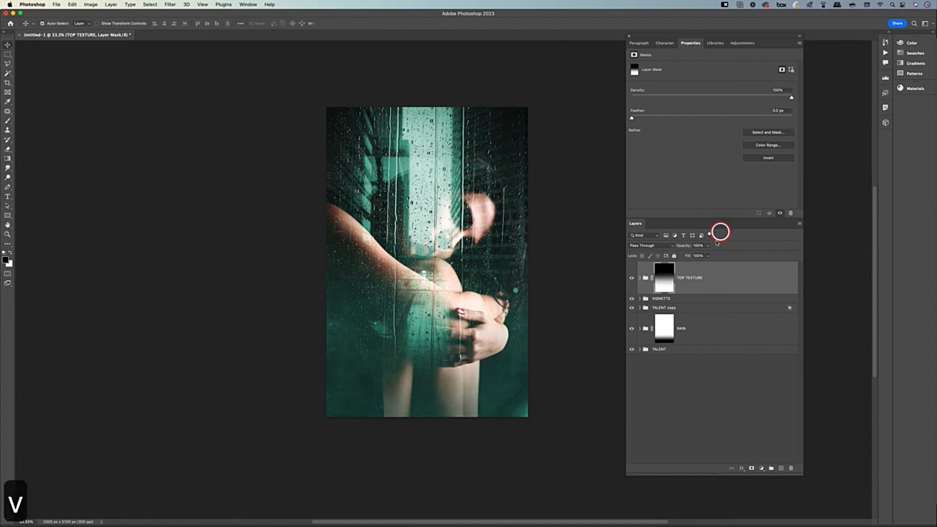
Lower the TOP TEXTURE group's opacity to 45% and its fill to 75%.
click(707, 245)
mouse_move(708, 253)
mouse_down()
mouse_move(688, 255)
mouse_move(698, 265)
mouse_up()
click(708, 256)
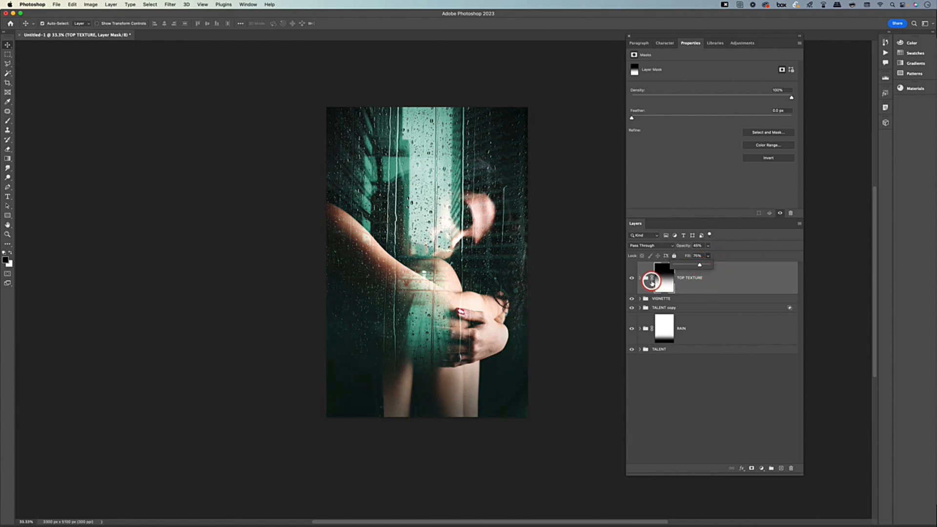
Unlink the TOP TEXTURE mask from its group and shift the mask upward with Free Transform.
click(645, 279)
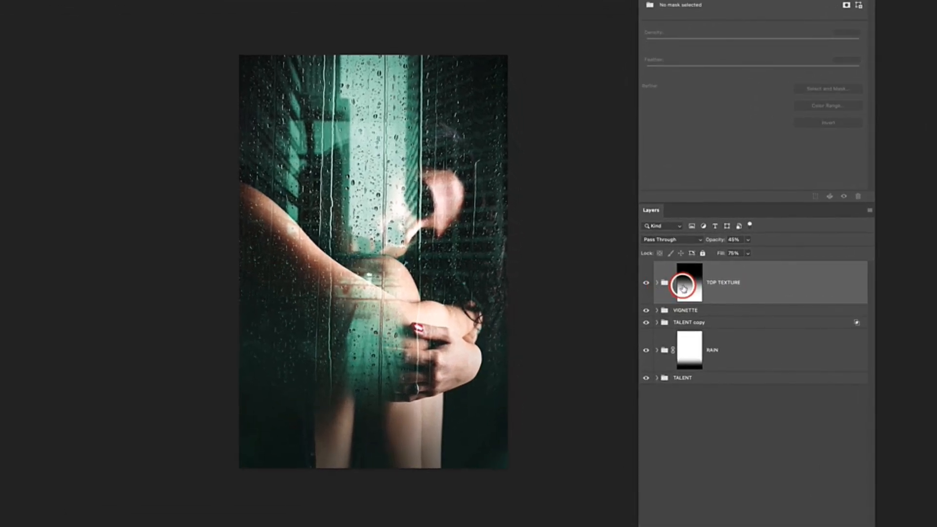
click(703, 281)
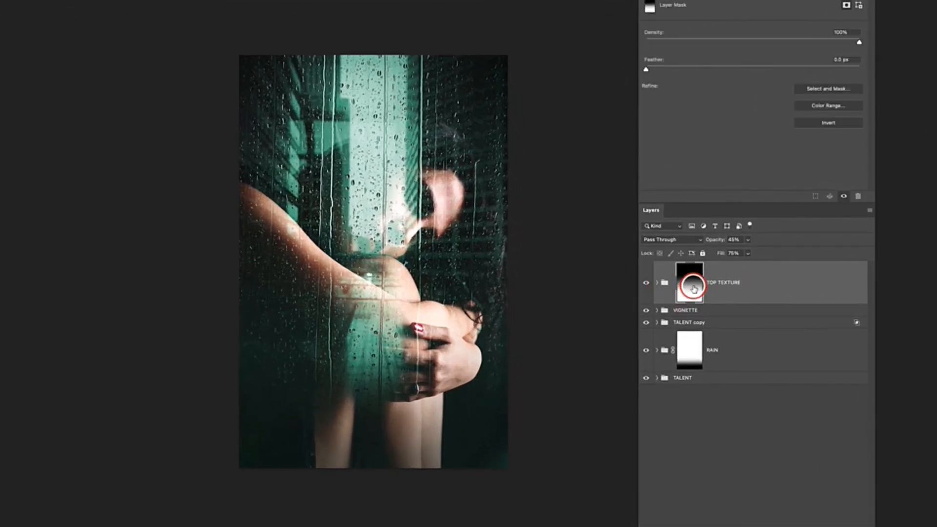
key(ctrl+t)
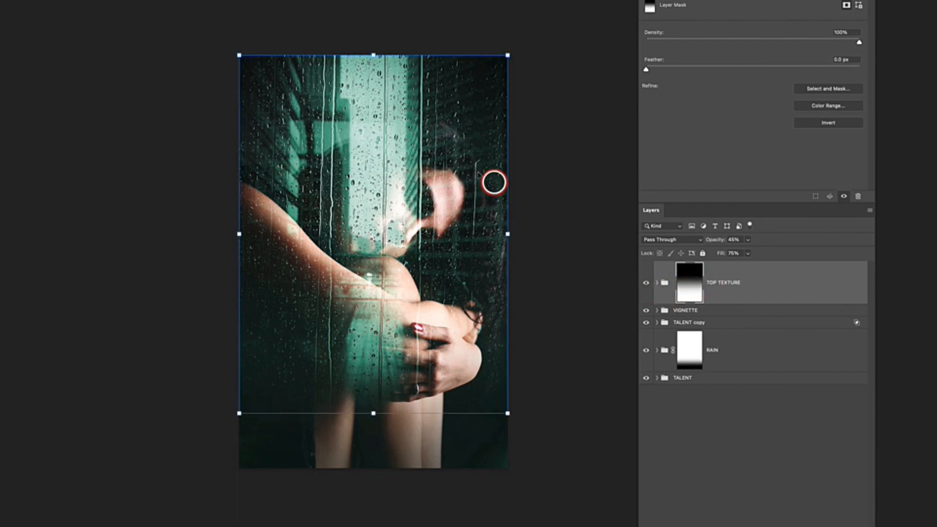
drag(428, 128, 430, 265)
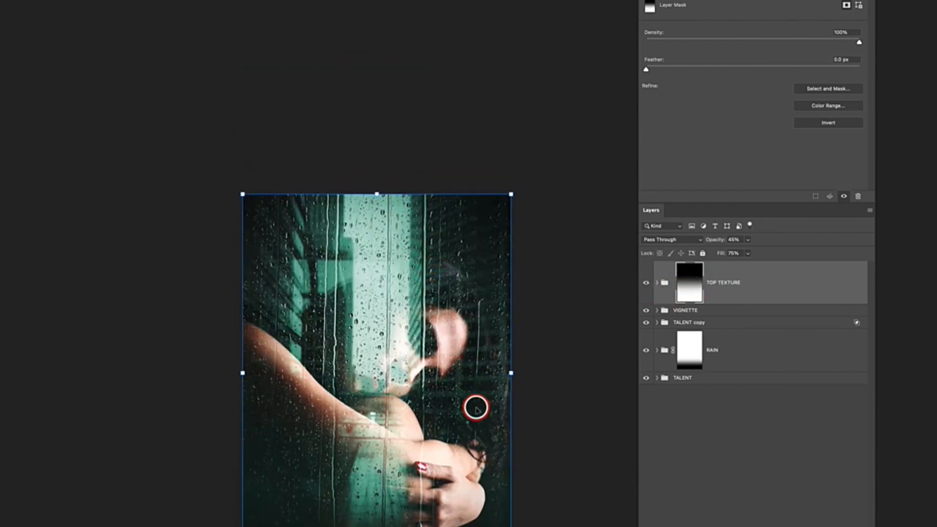
drag(475, 409, 471, 323)
drag(483, 483, 473, 379)
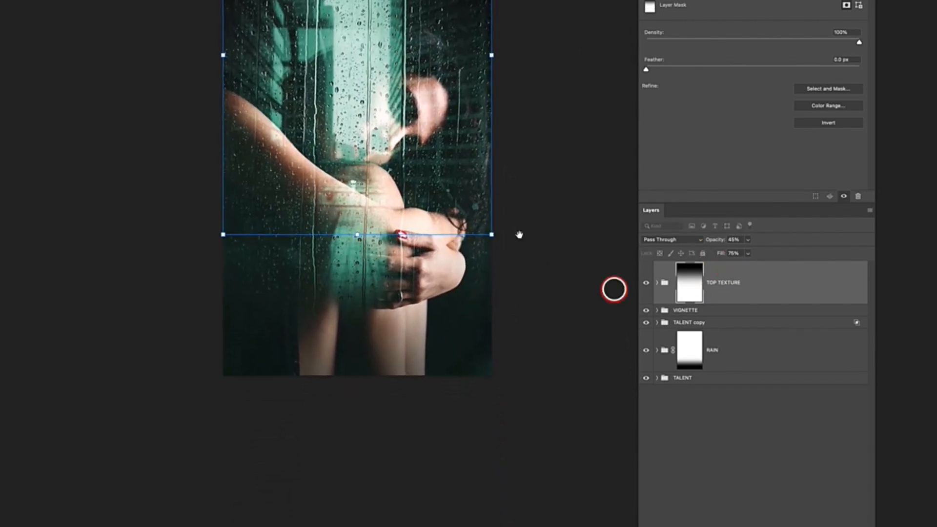
drag(470, 203, 468, 267)
key(Return)
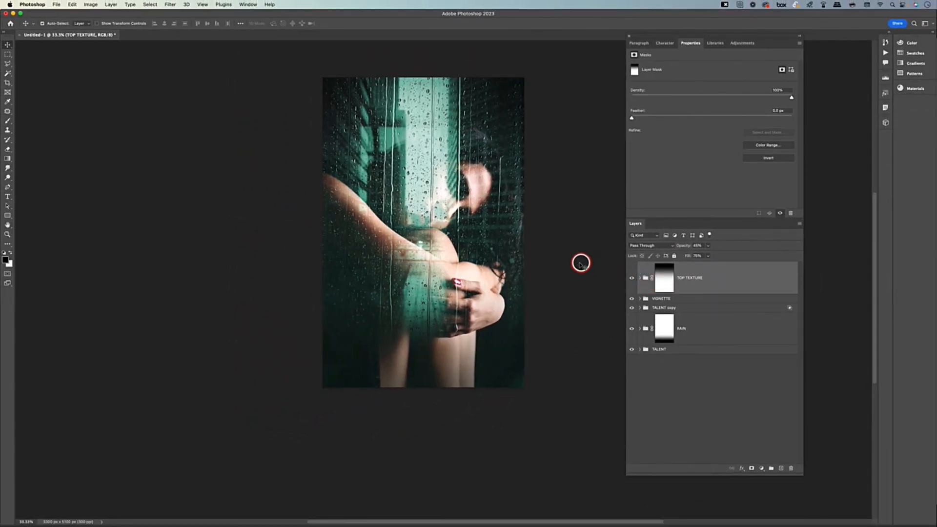
Save the document on the computer as Movie_Poster_Tut.psd.
drag(533, 249, 555, 320)
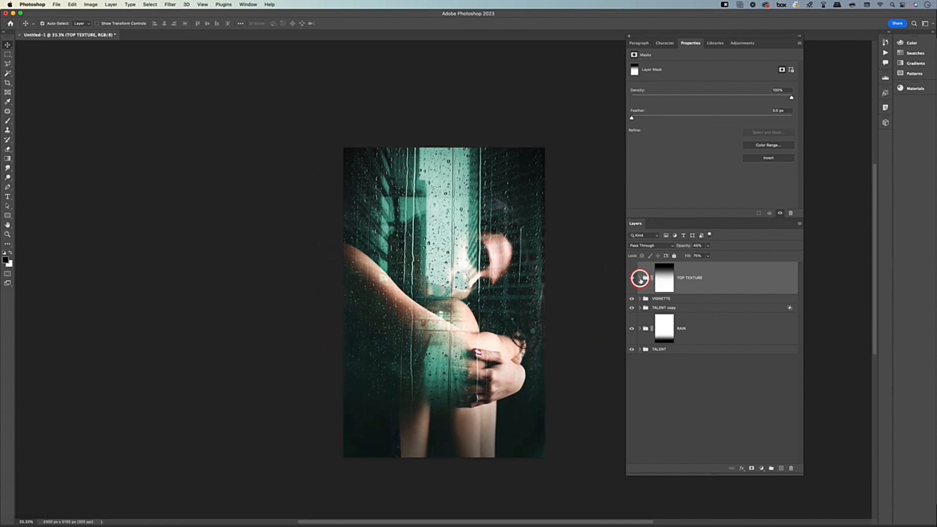
key(super+0)
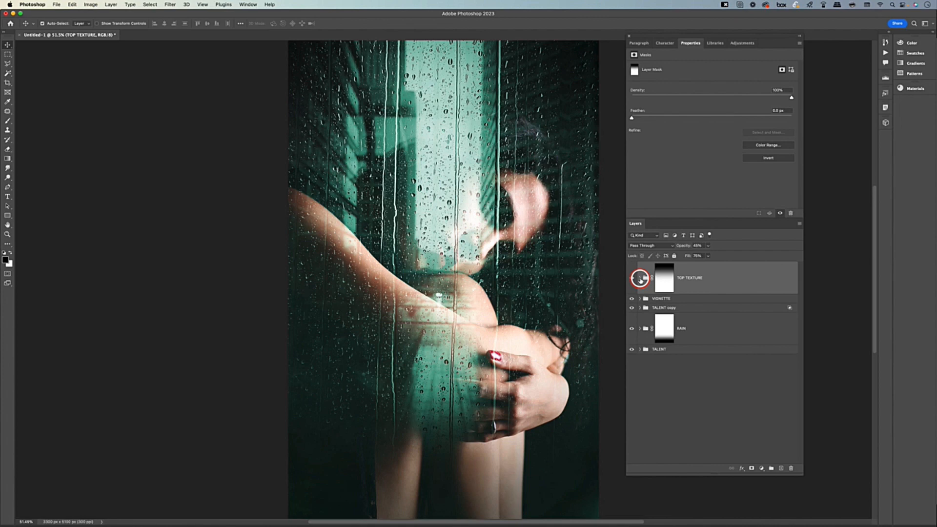
key(shift+super+s)
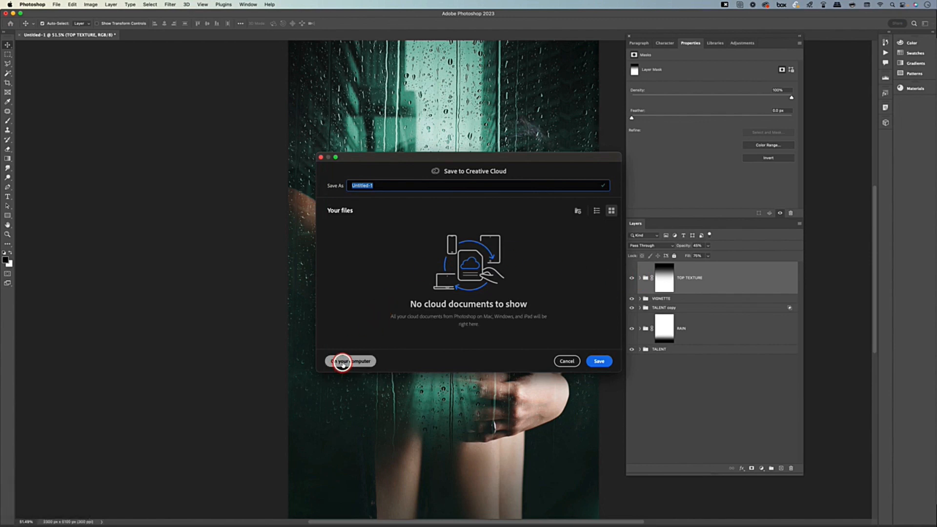
click(344, 361)
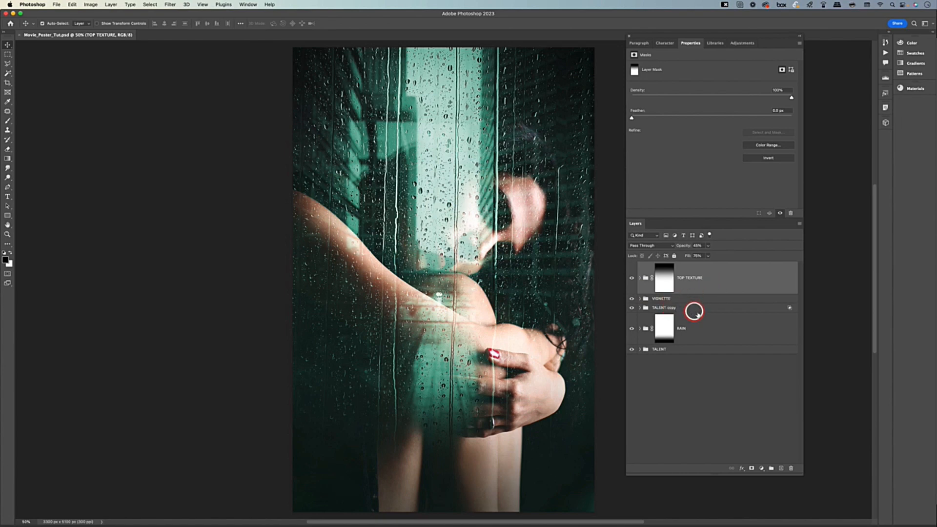
Add a black (000000) Solid Color fill layer and move it beneath the TALENT group.
key(super+minus)
click(645, 351)
click(638, 349)
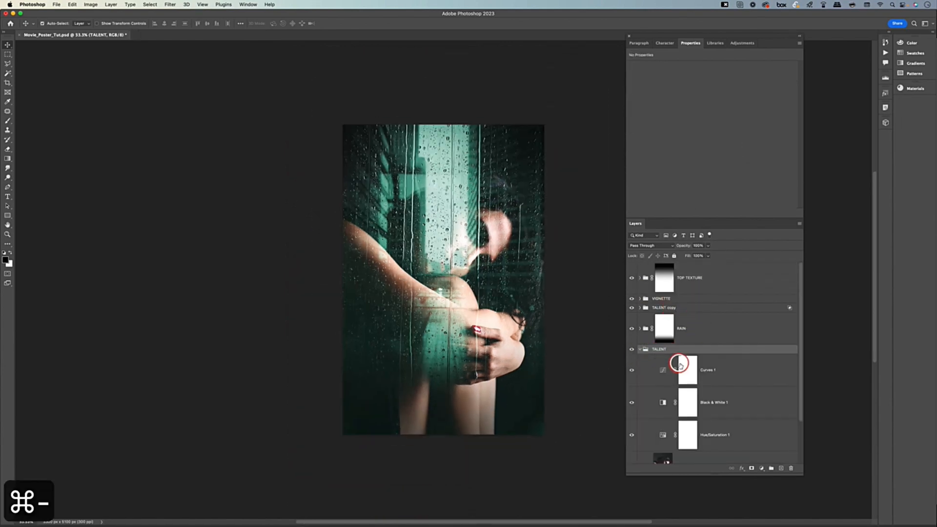
scroll(710, 427, down, 2)
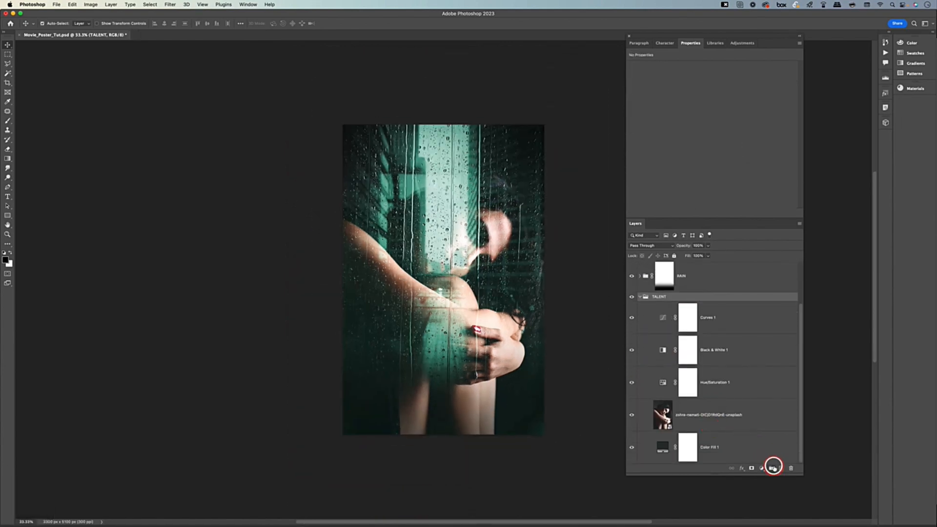
click(641, 297)
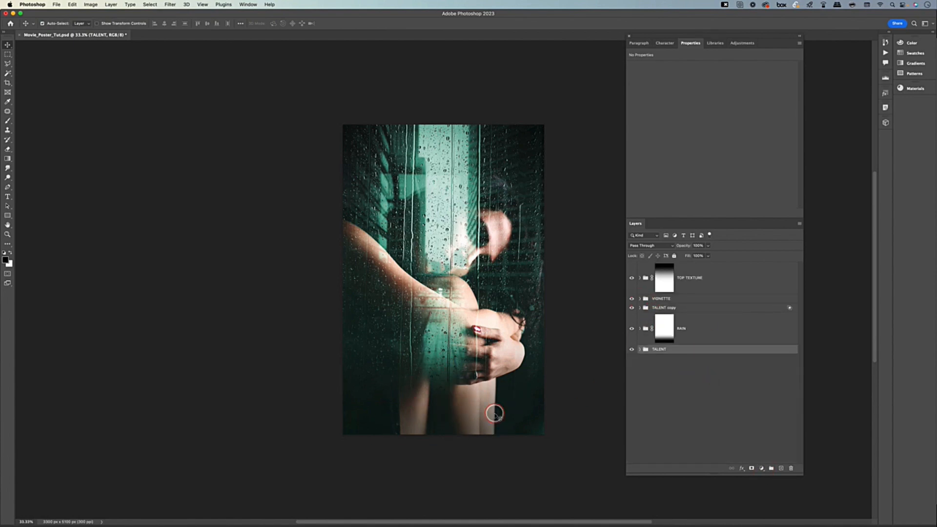
click(755, 471)
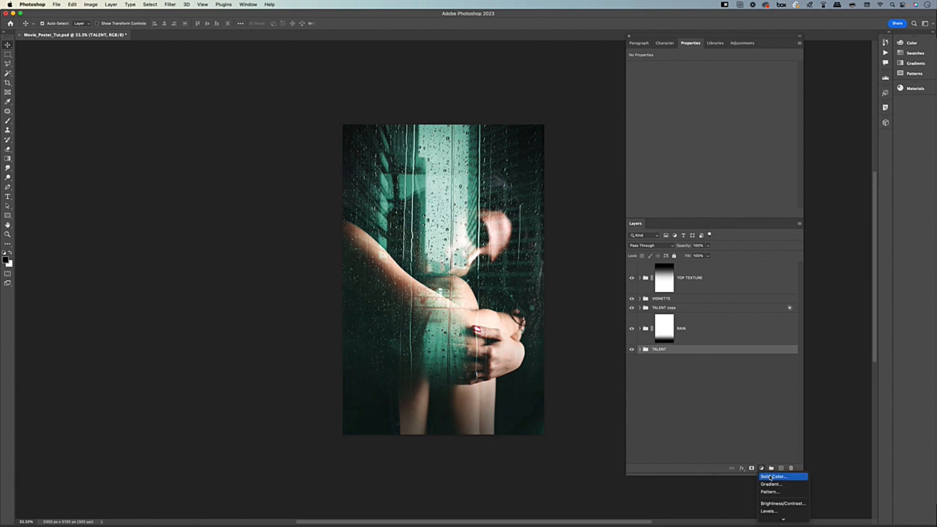
click(764, 477)
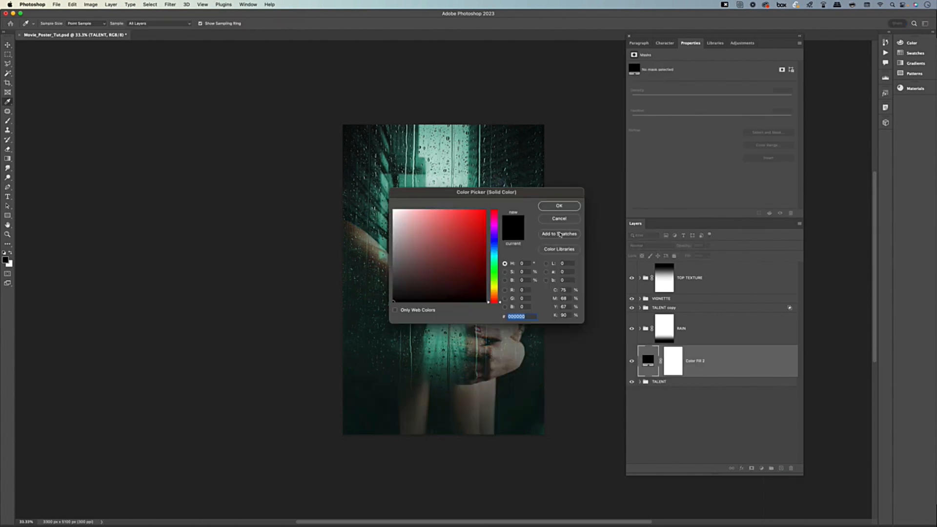
click(559, 205)
drag(727, 371, 725, 395)
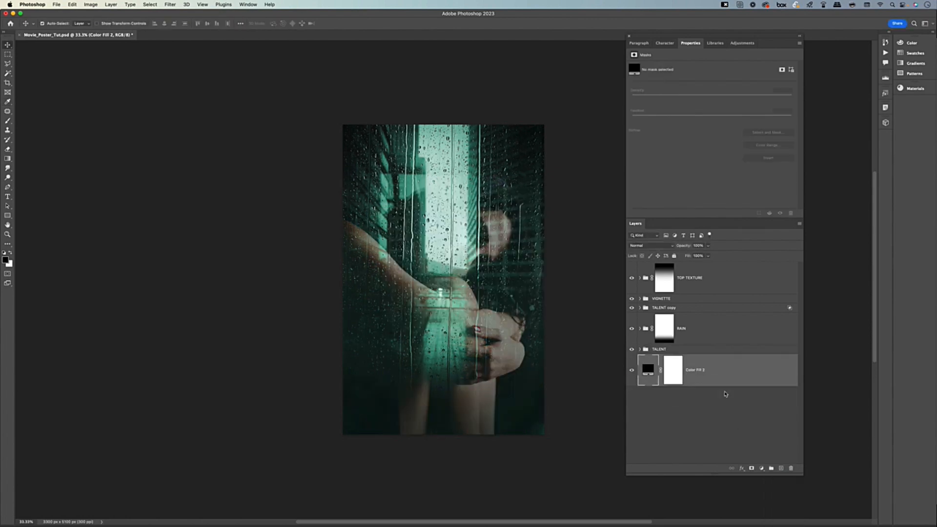
Add a layer mask to the TALENT group and fade the legs out with a black-to-white gradient running up from the image's bottom edge.
click(659, 351)
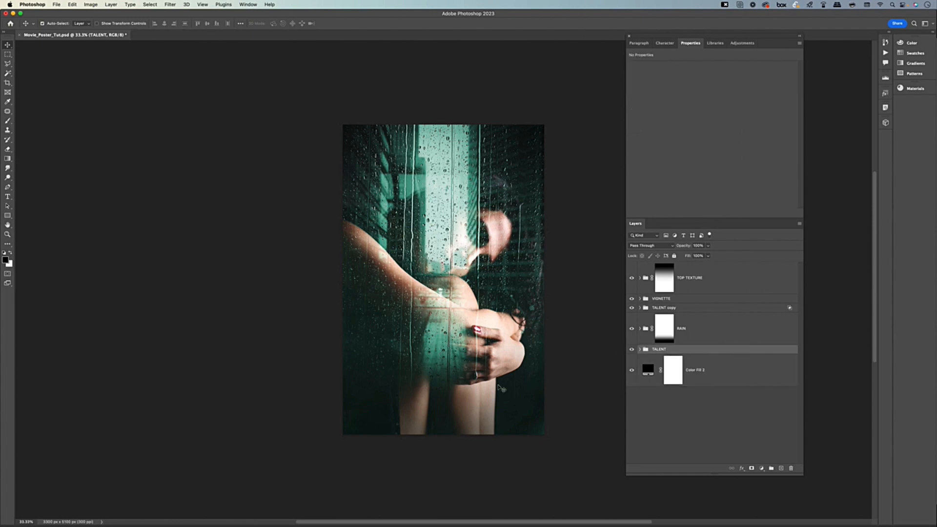
click(751, 468)
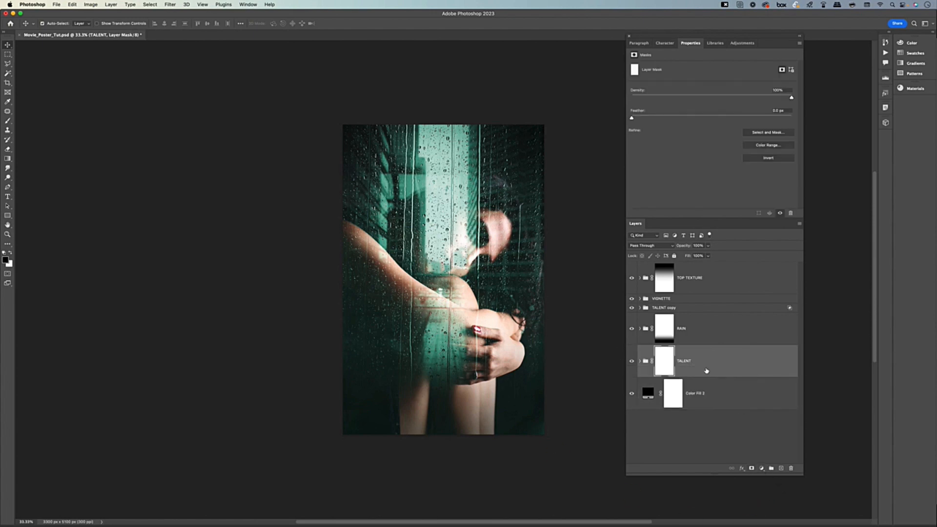
key(g)
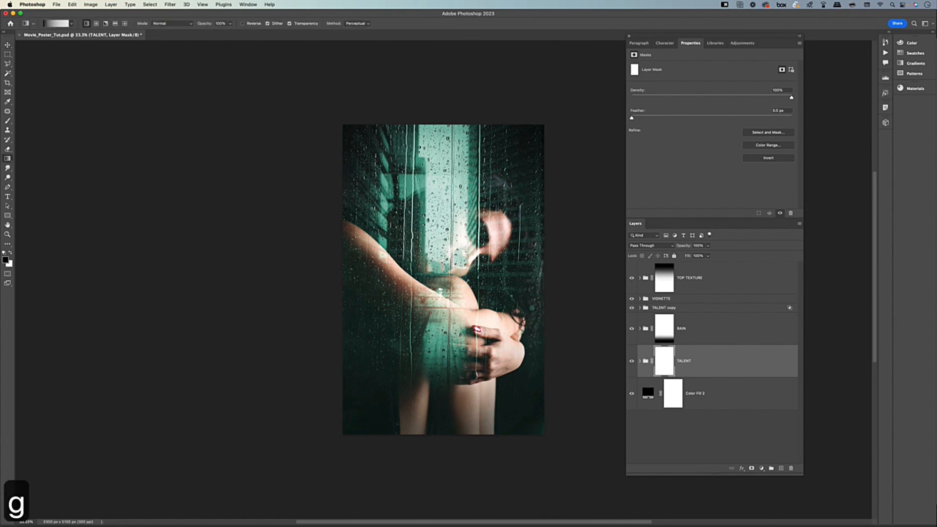
drag(471, 432, 472, 364)
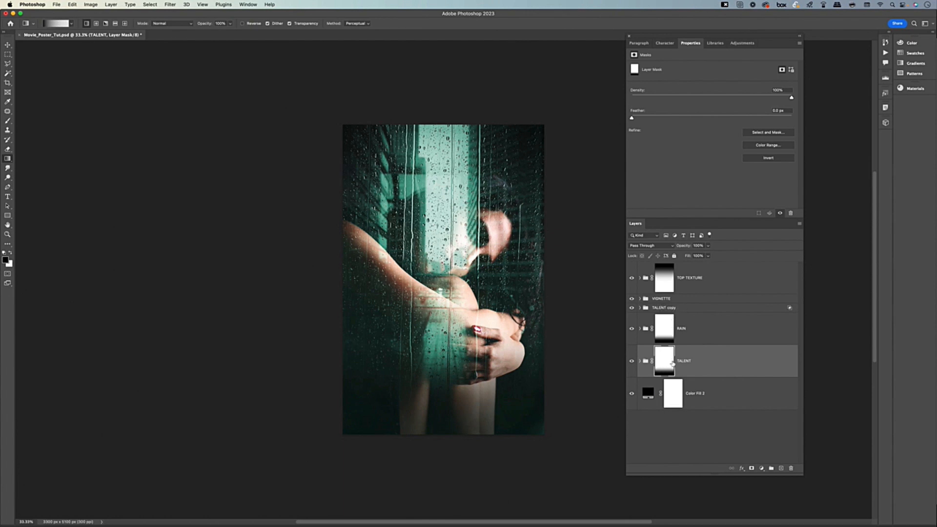
Load the TALENT group's mask as a selection and apply it as a layer mask on the TALENT copy group.
super+click(664, 362)
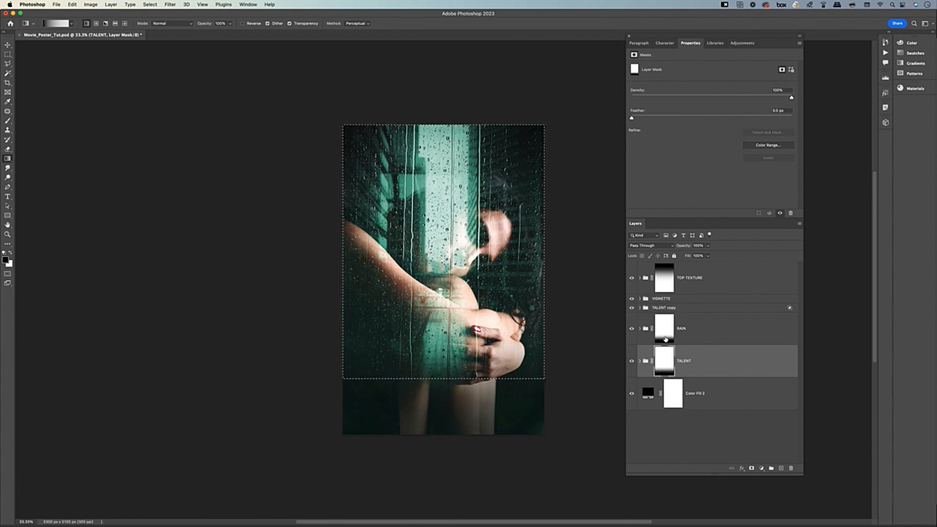
click(701, 308)
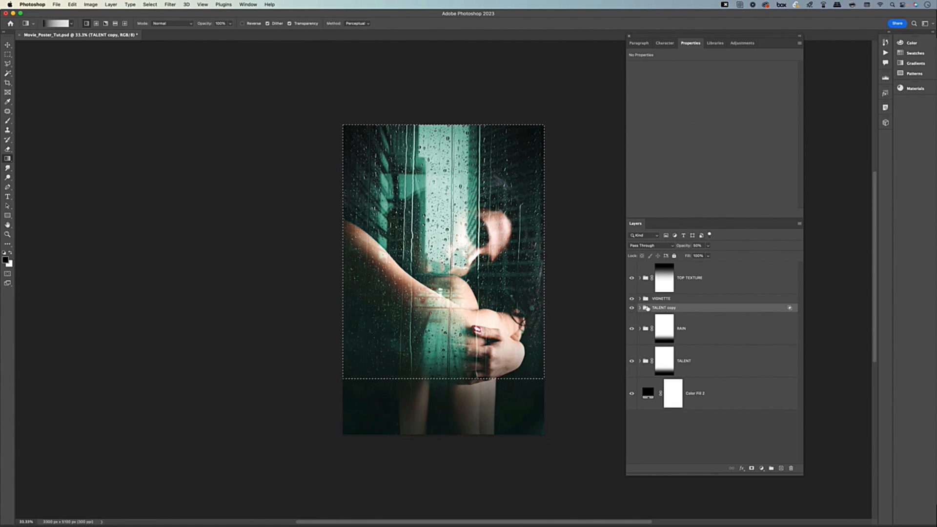
click(751, 468)
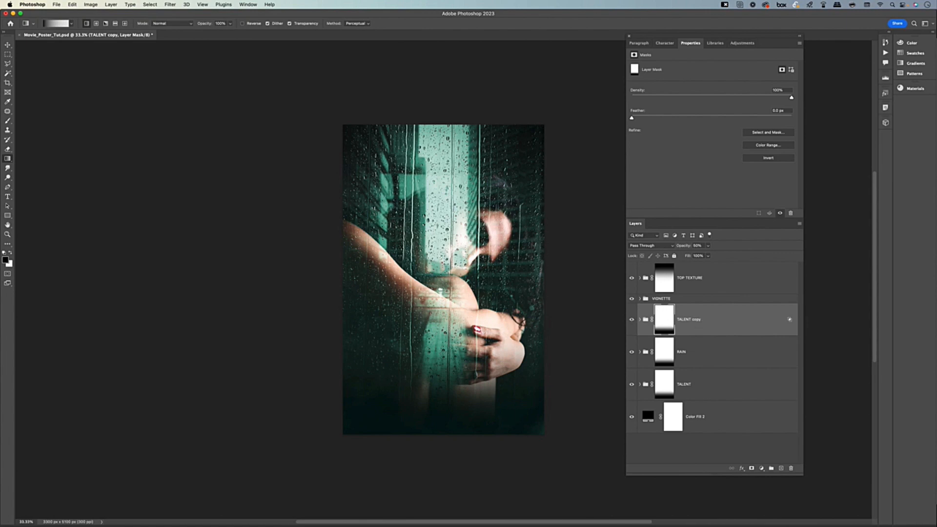
Compare the poster with the TOP TEXTURE group hidden and shown.
click(690, 286)
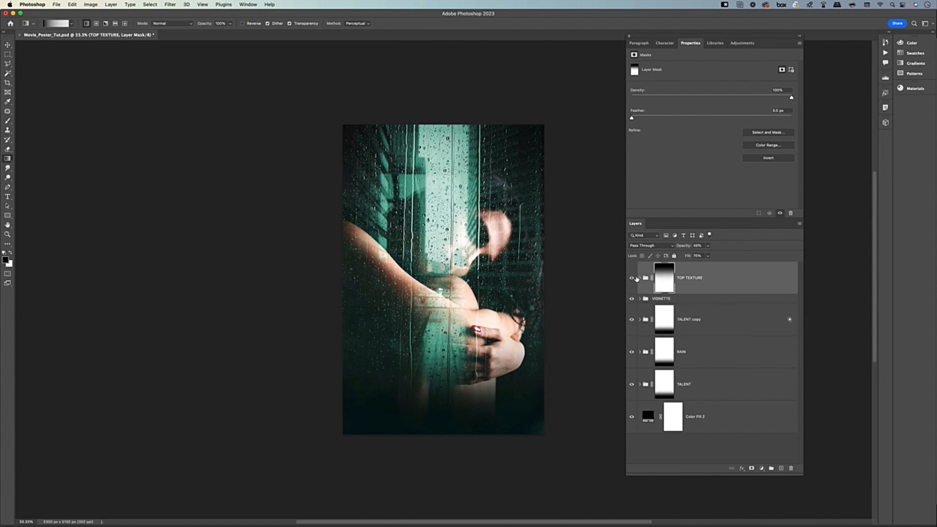
click(631, 278)
click(631, 278)
click(632, 278)
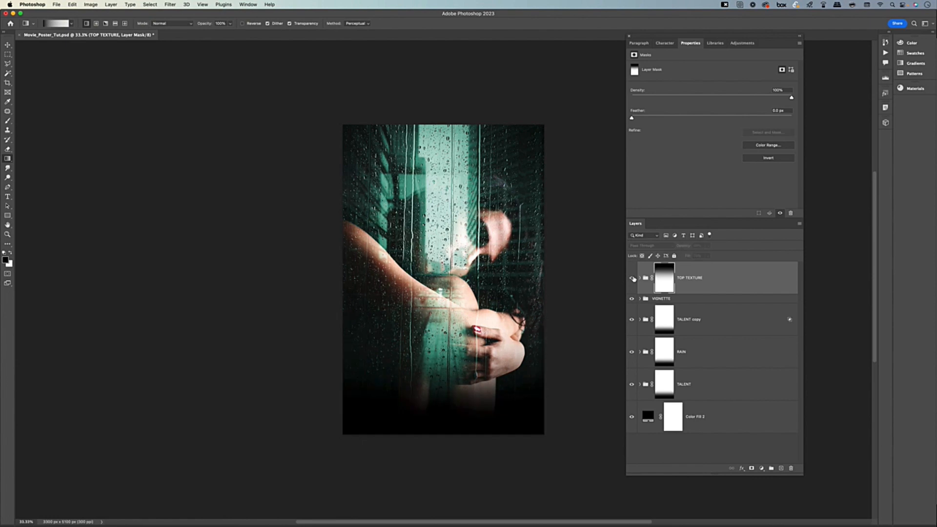
click(632, 278)
Stamp all layers and groups into one merged layer at the top of the stack and convert it to a smart object.
key(v)
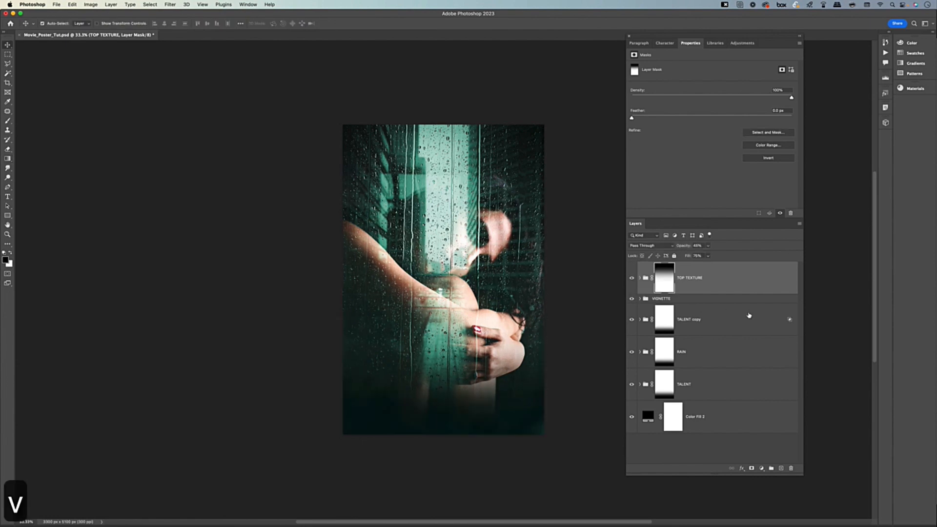
shift+click(720, 420)
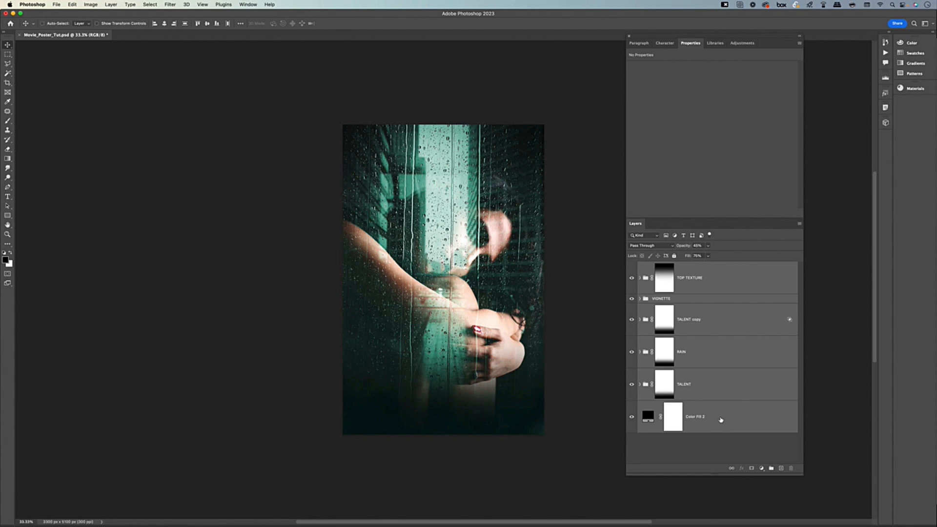
key(alt+shift+super+e)
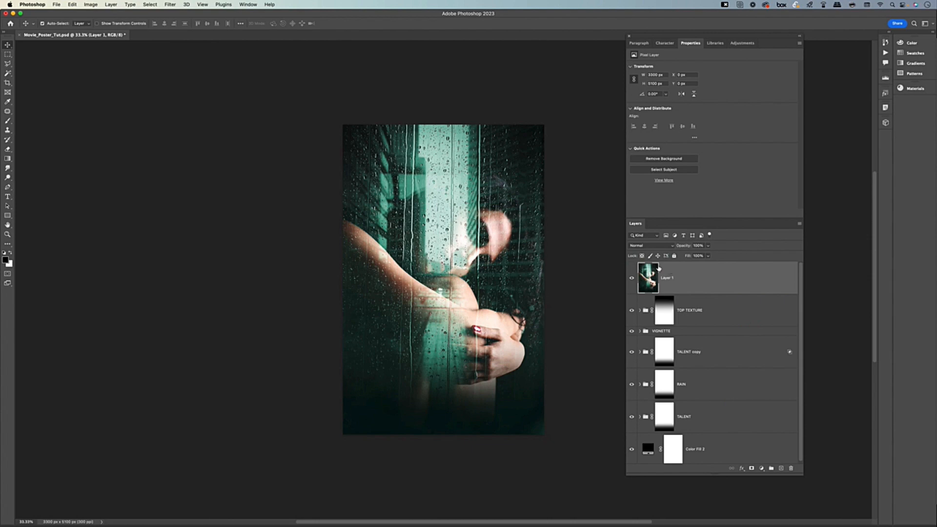
click(740, 278)
right_click(735, 282)
click(747, 274)
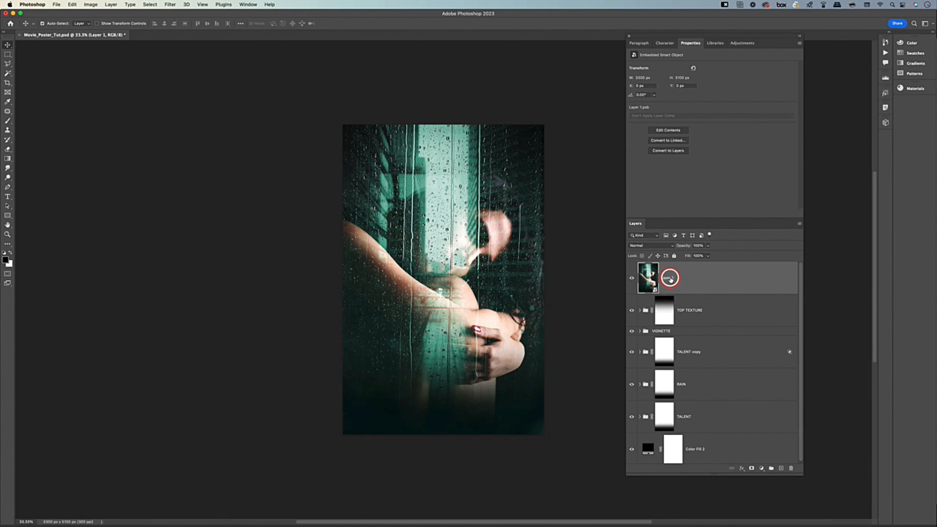
Start a Camera Raw filter on the merged smart object with Temperature +3, Tint -10, Contrast -25 and Blacks +15.
key(super+0)
click(171, 4)
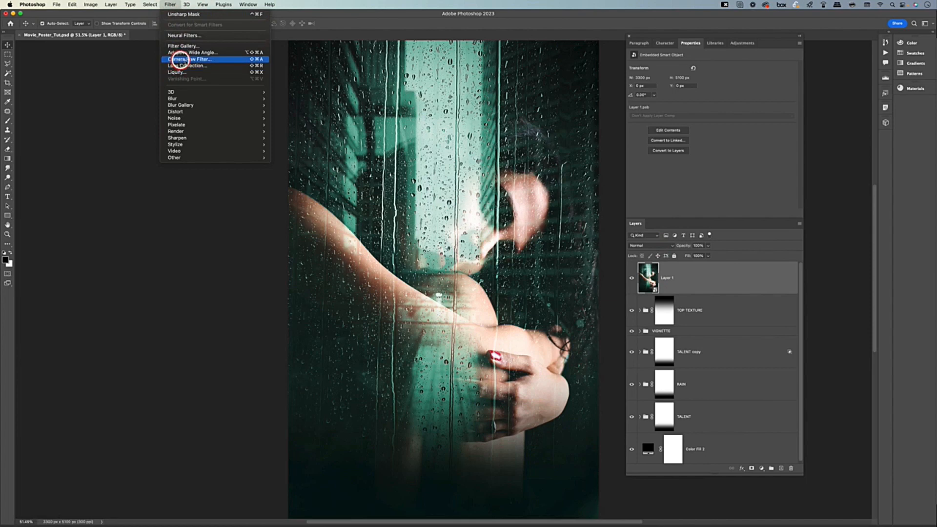
click(197, 59)
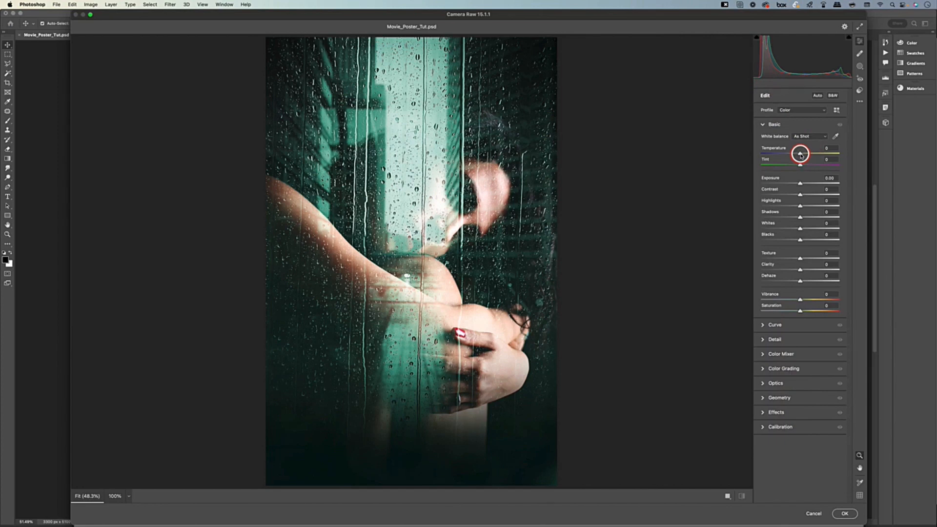
mouse_move(800, 154)
mouse_down()
mouse_move(787, 154)
mouse_move(800, 154)
mouse_up()
drag(800, 164, 795, 166)
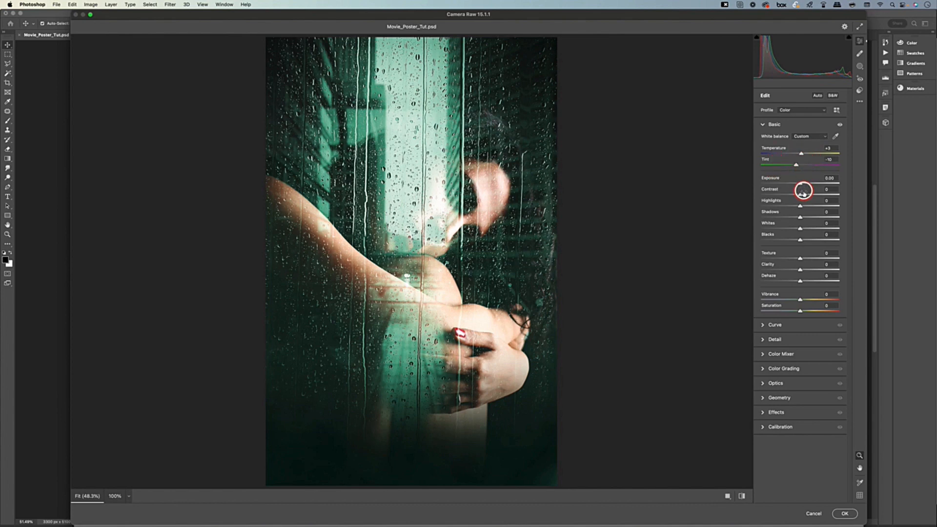
drag(800, 195, 791, 195)
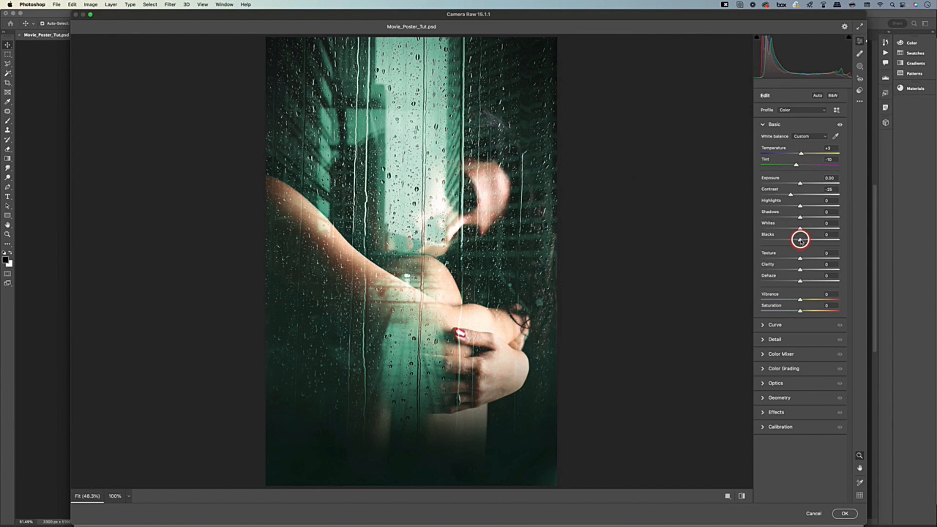
drag(800, 240, 805, 240)
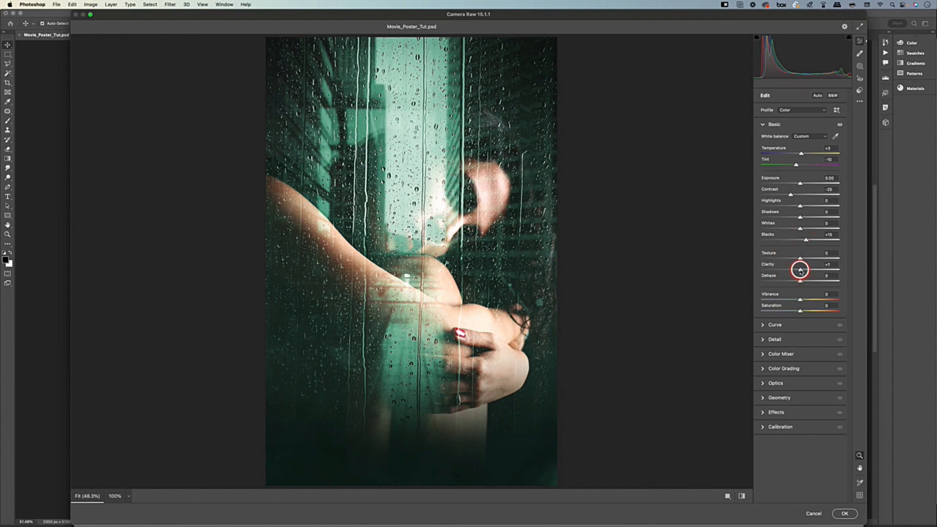
Set Clarity to -18, Vibrance to +15 and Saturation to -10, and apply the Camera Raw filter.
drag(799, 269, 855, 268)
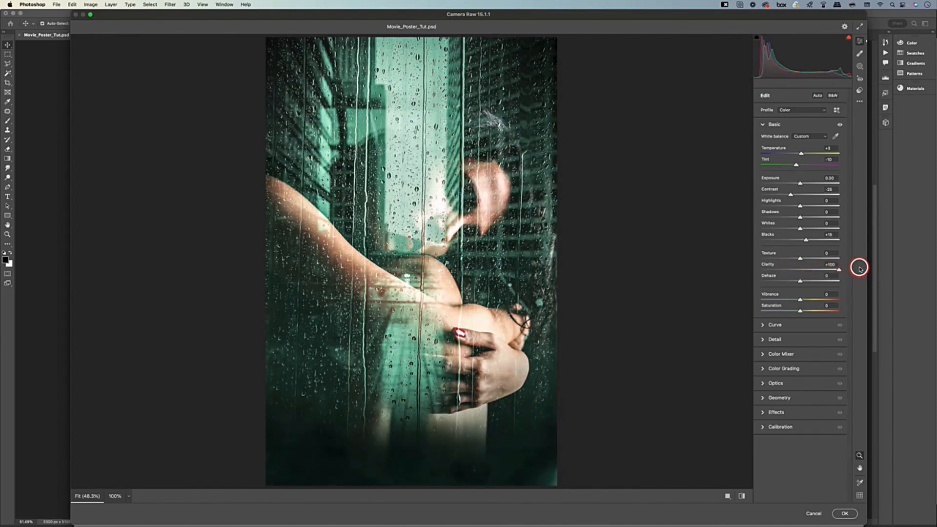
drag(859, 268, 790, 272)
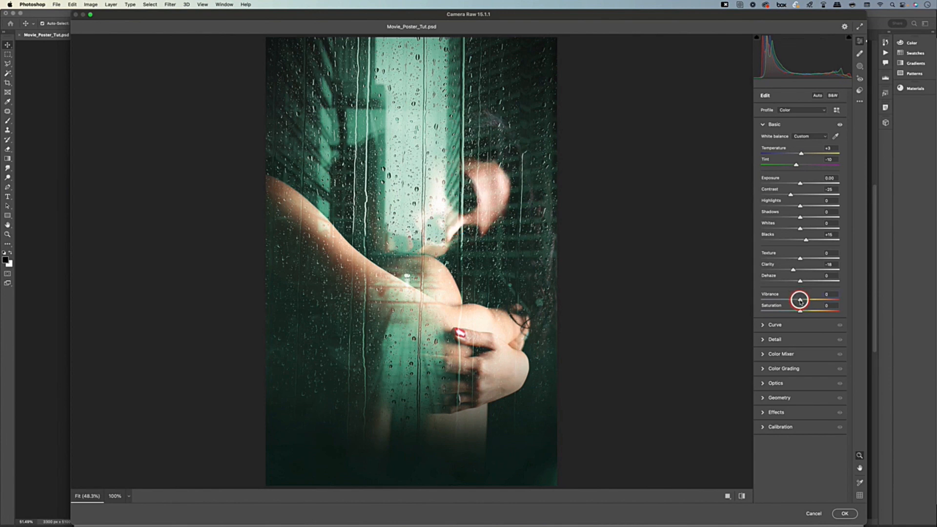
drag(799, 299, 805, 301)
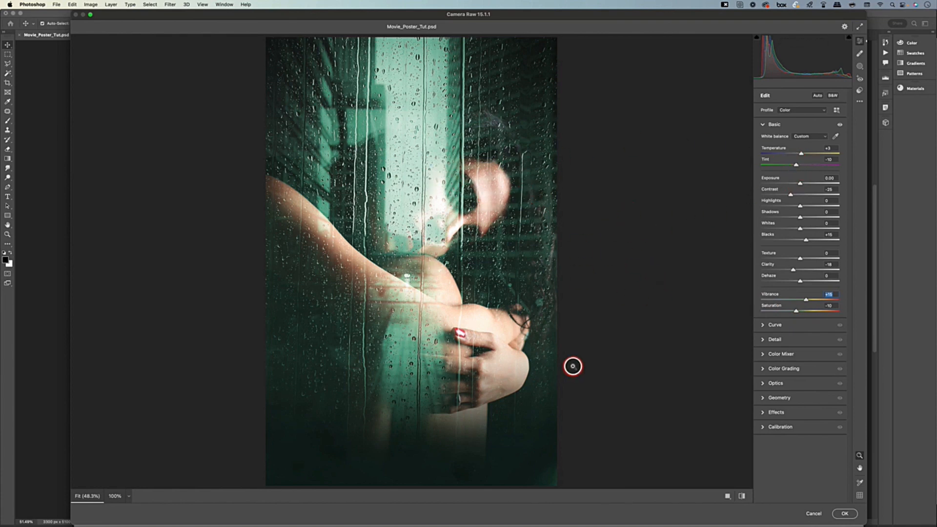
click(848, 514)
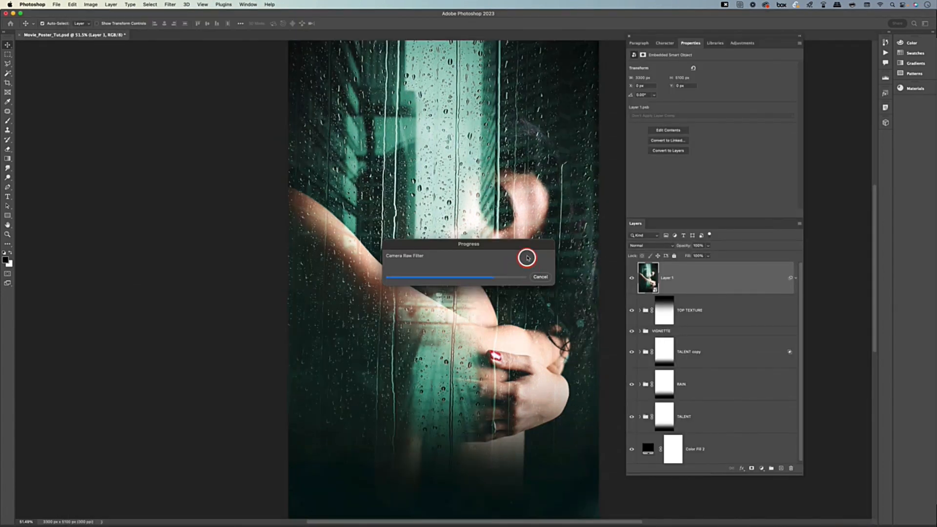
click(793, 273)
Compare the poster with the filtered top layer hidden and shown, and rename that layer CAMERA RAW.
key(super+minus)
key(super+minus)
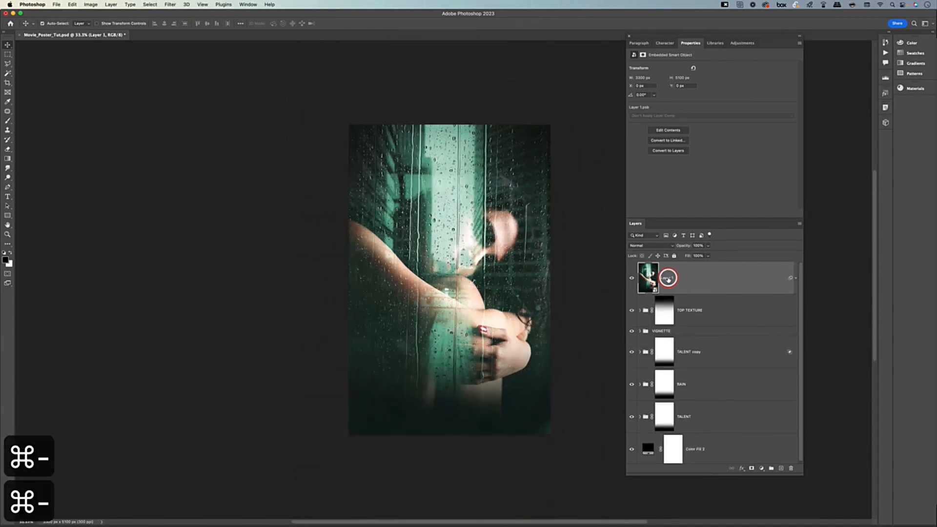
click(631, 279)
click(632, 278)
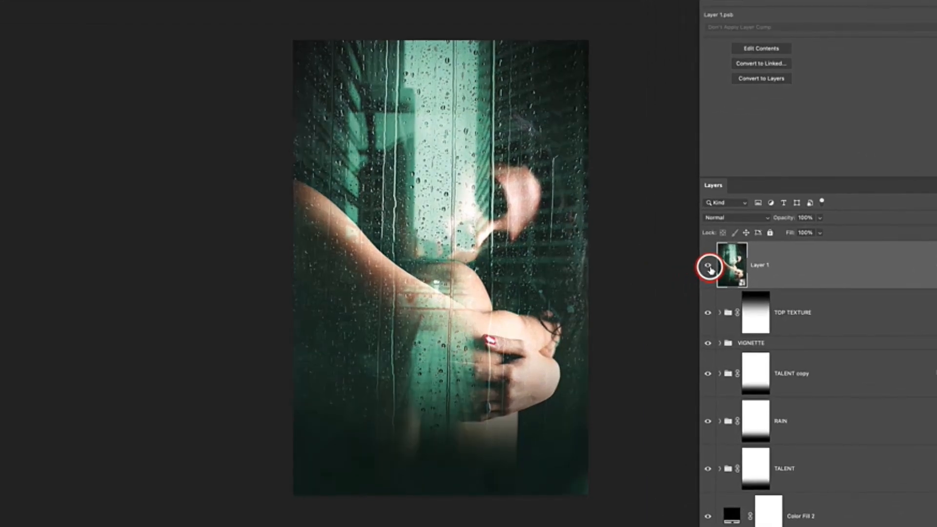
click(708, 267)
click(709, 268)
click(708, 267)
click(709, 267)
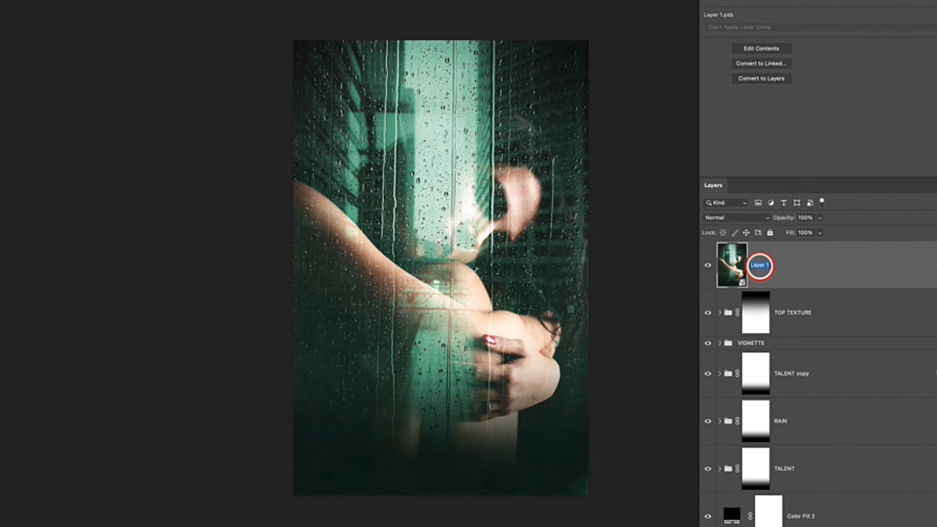
text(RAW)
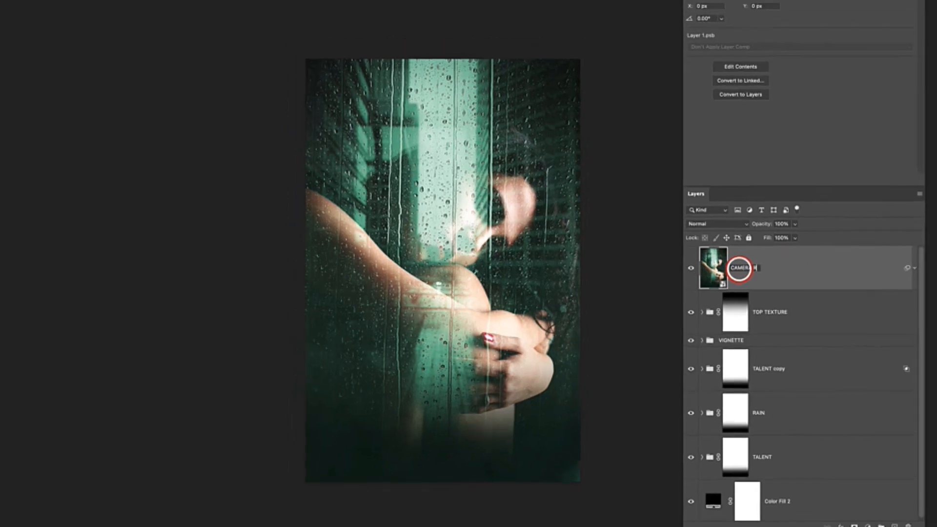
key(Return)
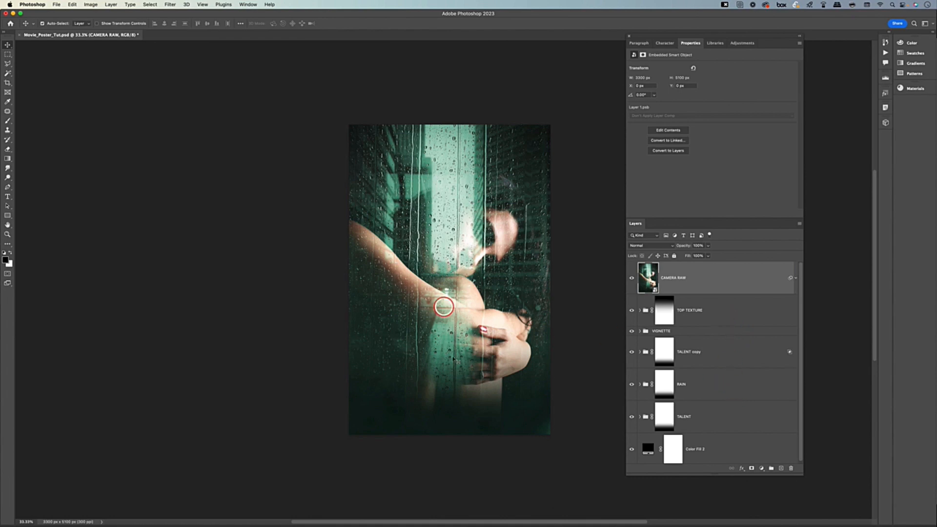
Set the foreground colour to white and add the title text BEHIND on a new layer above CAMERA RAW.
key(x)
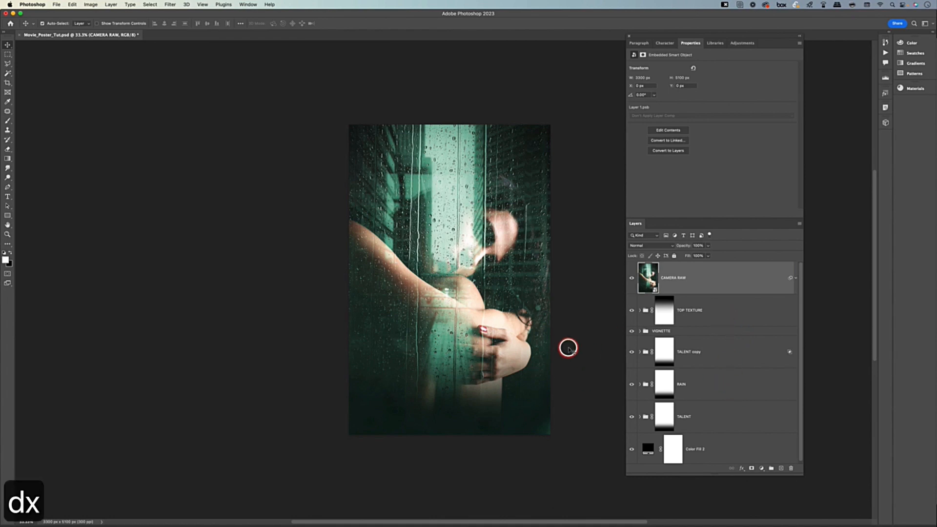
click(781, 468)
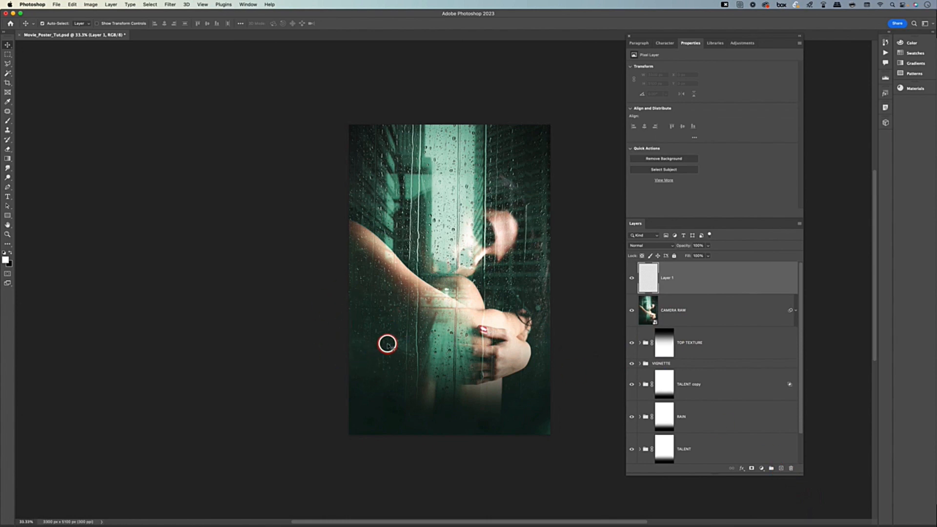
key(t)
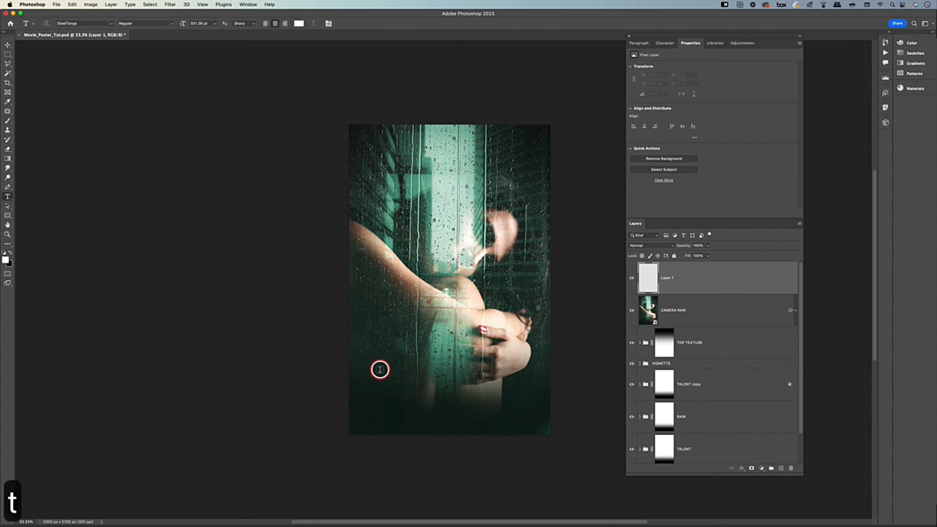
click(432, 388)
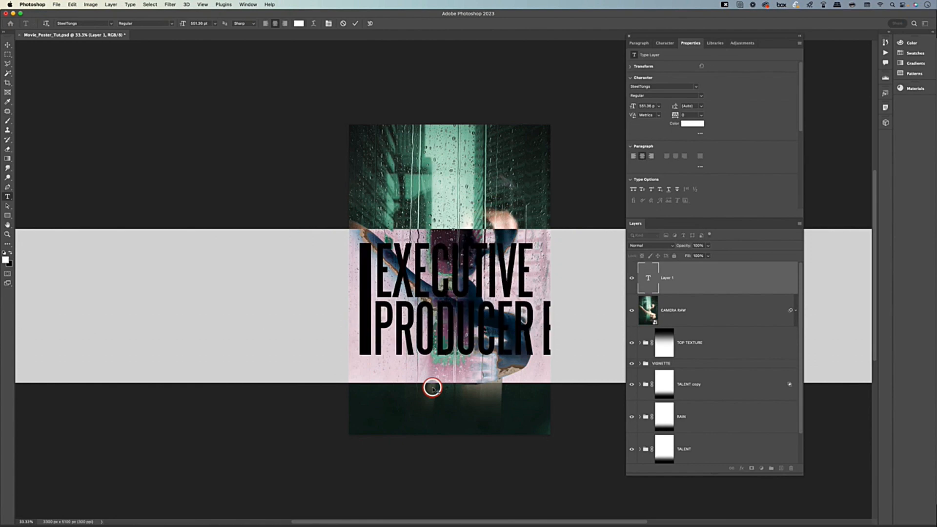
text(behind)
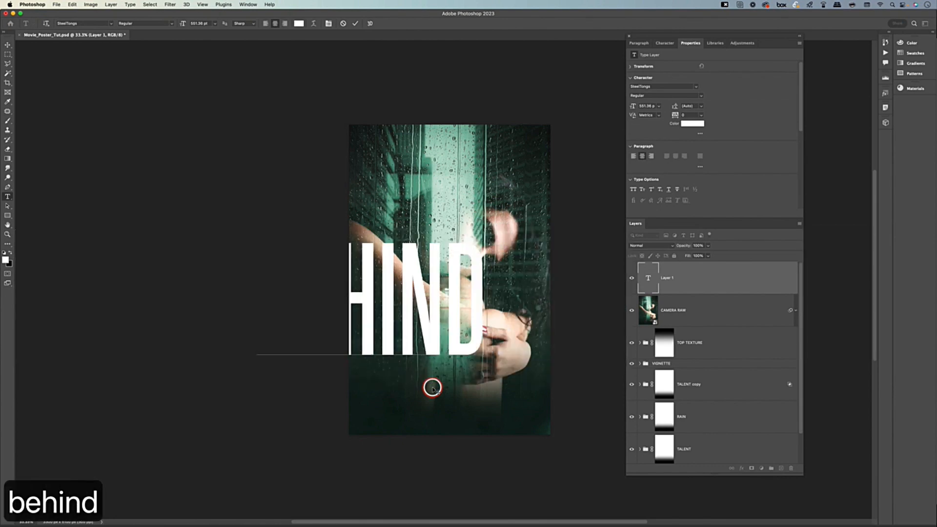
Set the BEHIND title in the Roseberry font at 243 pt and commit the text.
key(super+a)
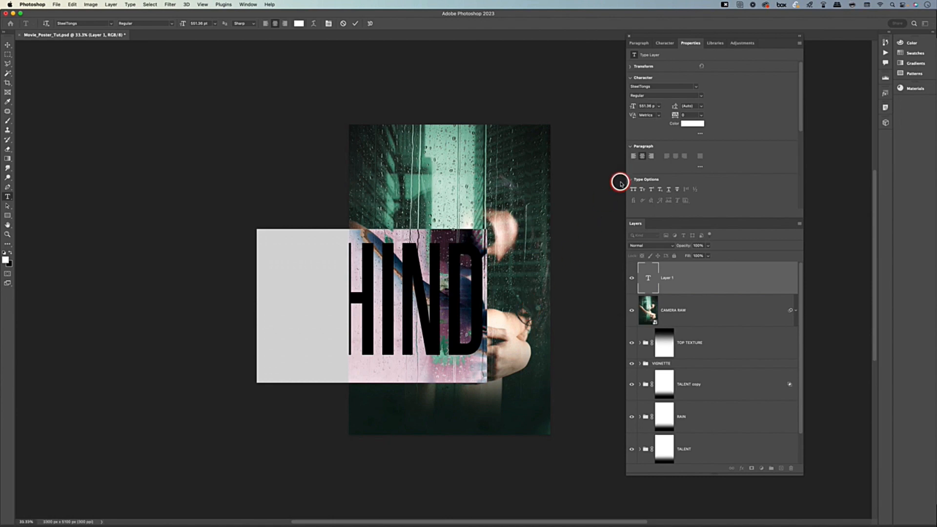
text(roseb)
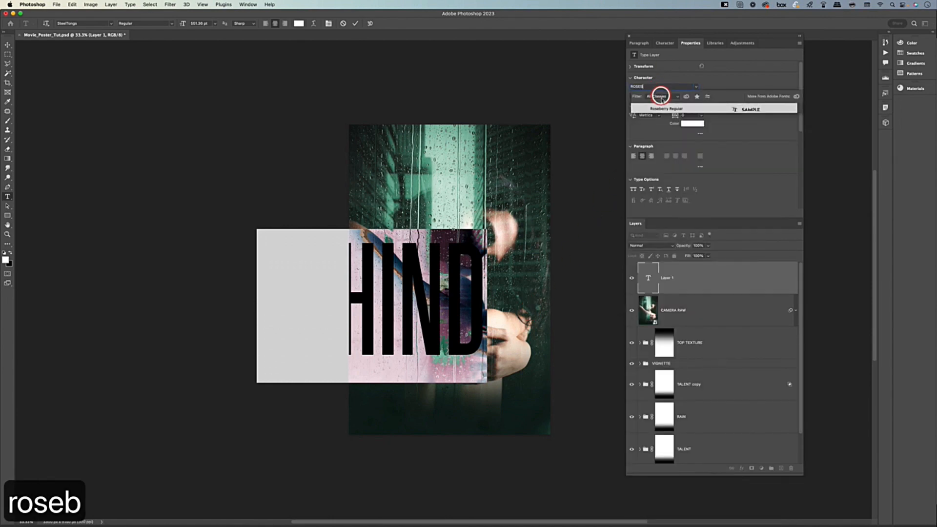
key(Return)
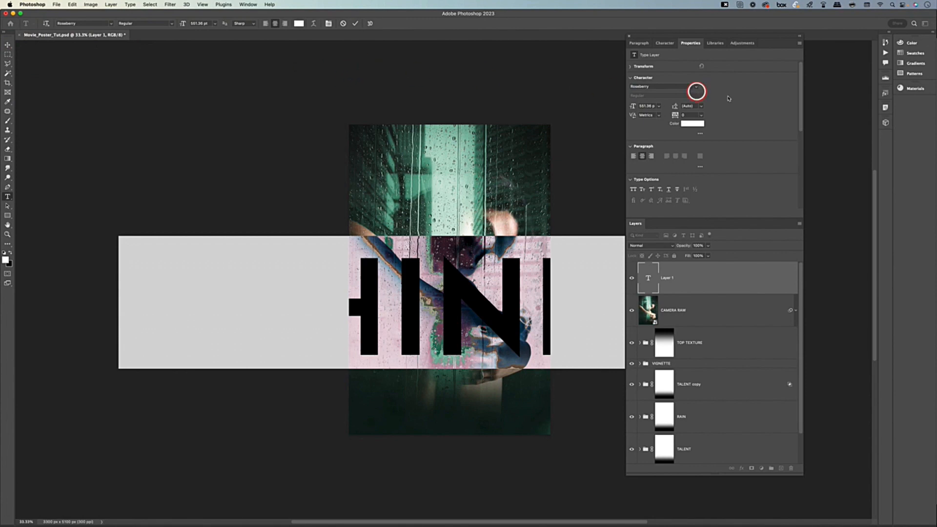
click(649, 105)
drag(633, 106, 520, 107)
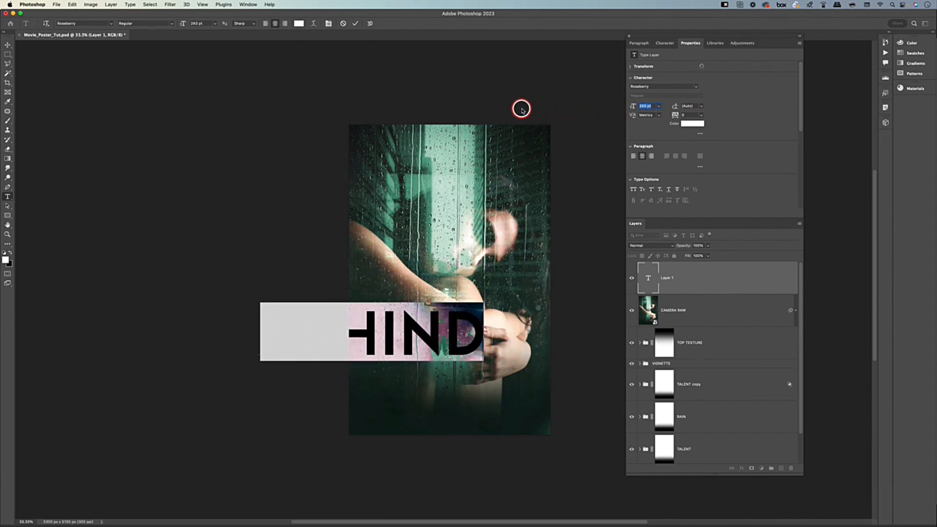
click(6, 47)
key(v)
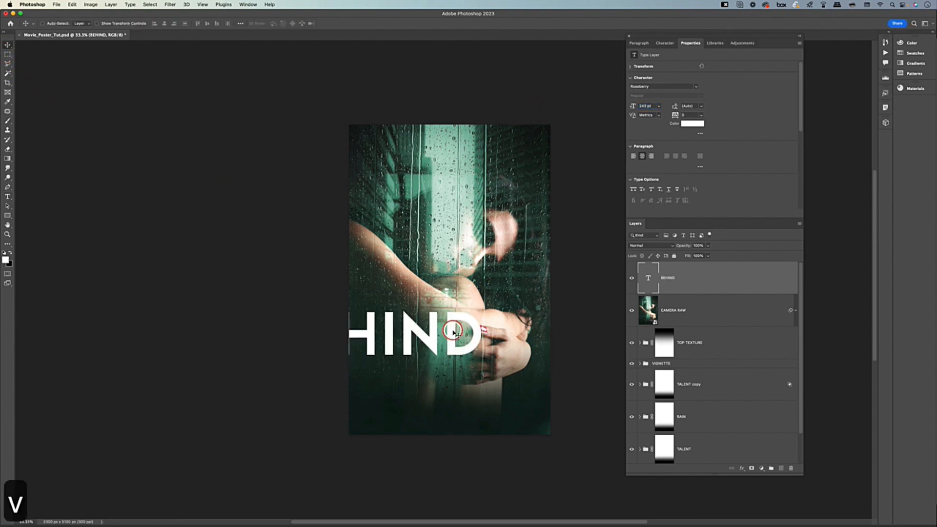
Move the BEHIND title onto the lower part of the poster and scale it to about 71% so it fits the width.
key(super+t)
drag(435, 351, 517, 351)
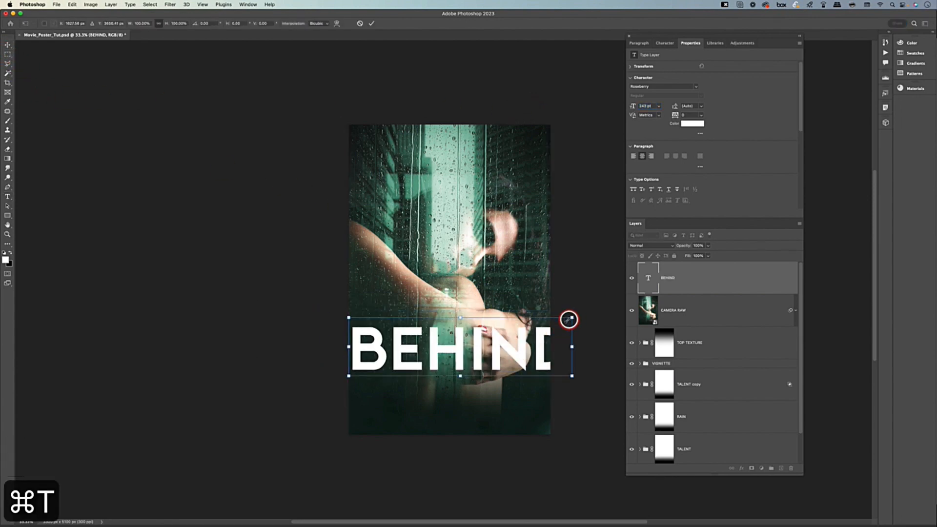
drag(564, 314, 523, 347)
key(Return)
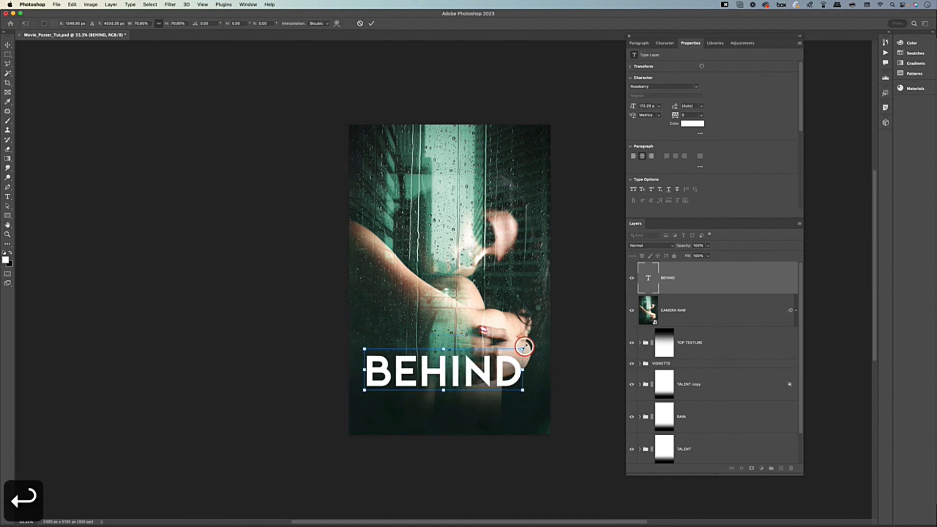
Set the tracking of the BEHIND title to 25 and commit the text.
key(t)
double_click(474, 369)
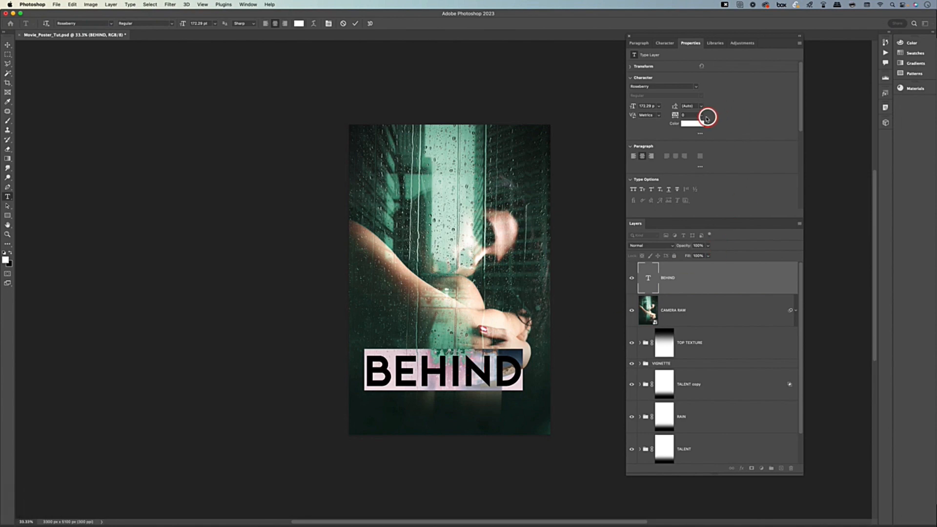
click(701, 116)
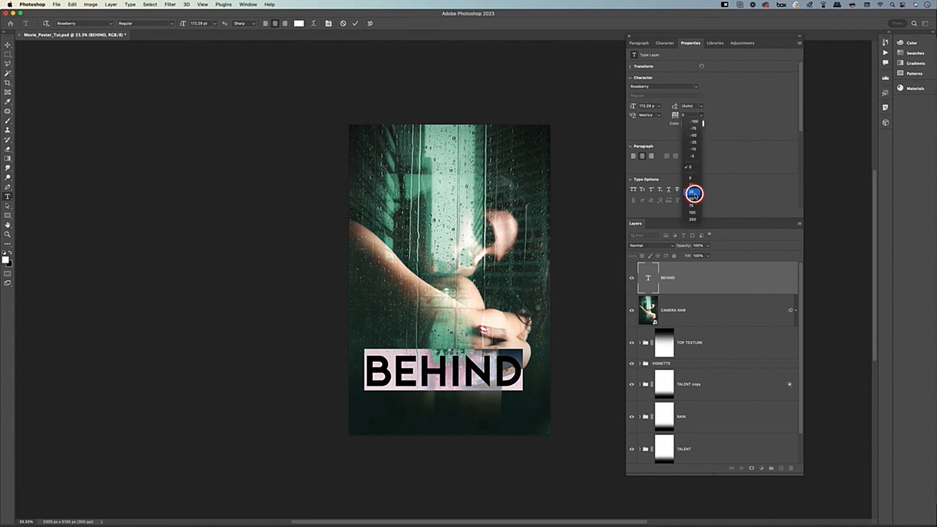
click(697, 191)
click(469, 361)
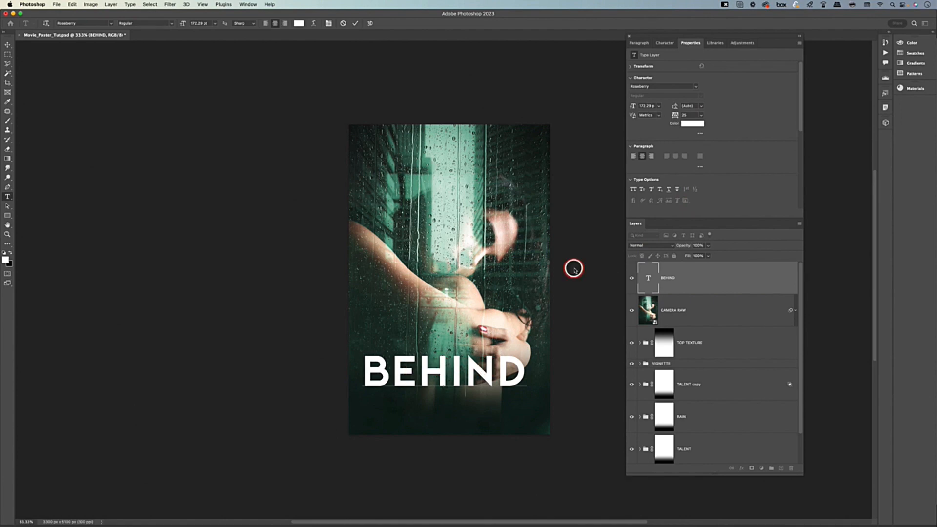
click(7, 45)
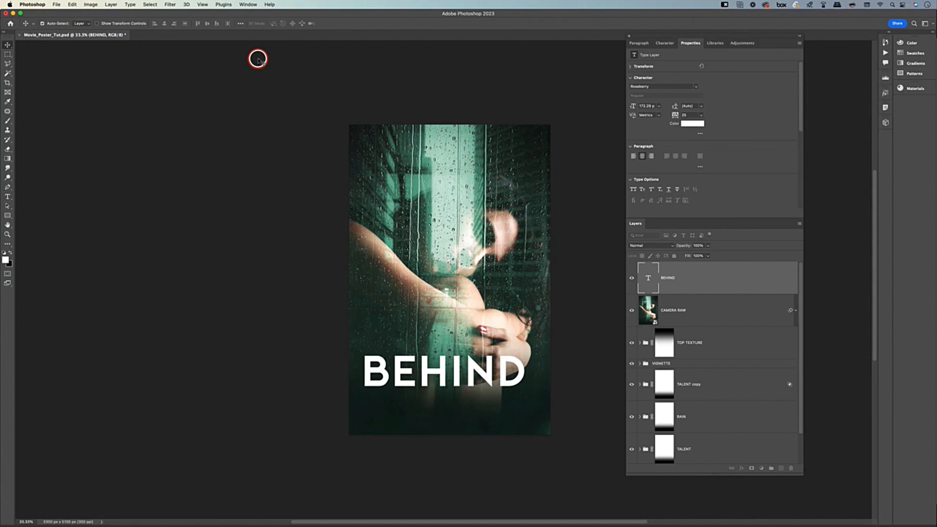
Duplicate the BEHIND text layer, order the copy beneath the original, and move it straight down as a second title line.
key(super+j)
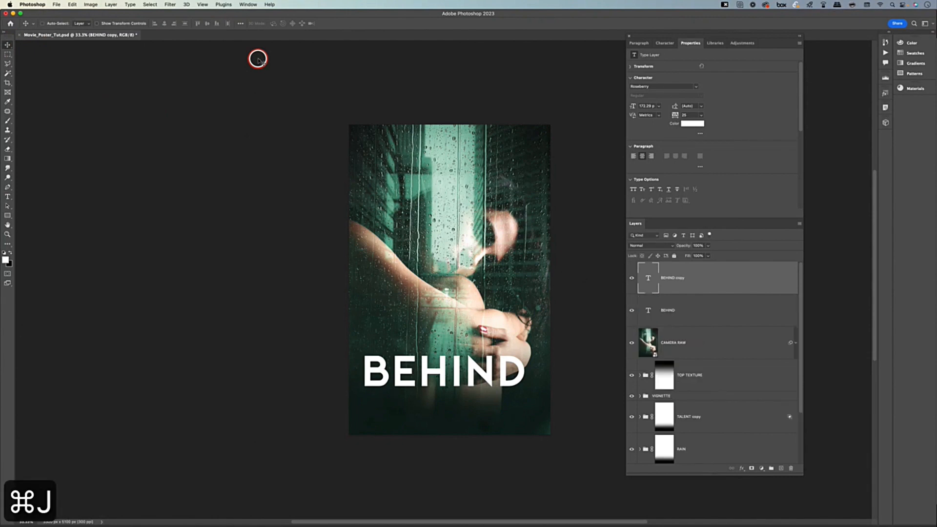
key(super+bracketleft)
key(v)
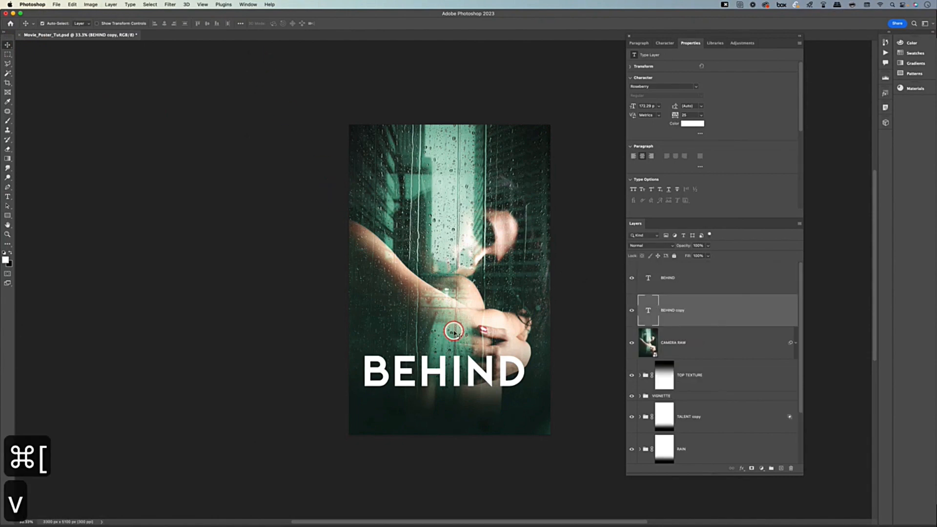
key(super+t)
drag(497, 372, 501, 414)
key(Return)
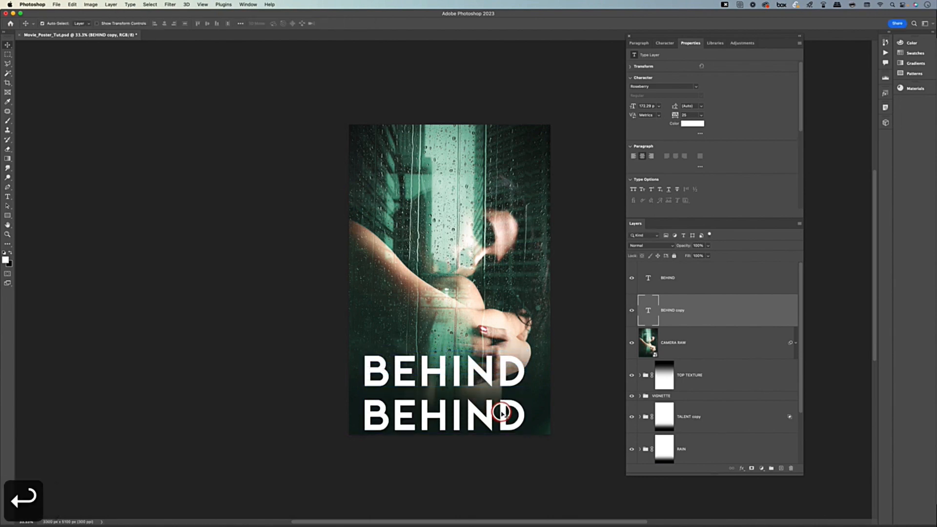
Replace the second title line's text with GLASS.
key(t)
double_click(501, 412)
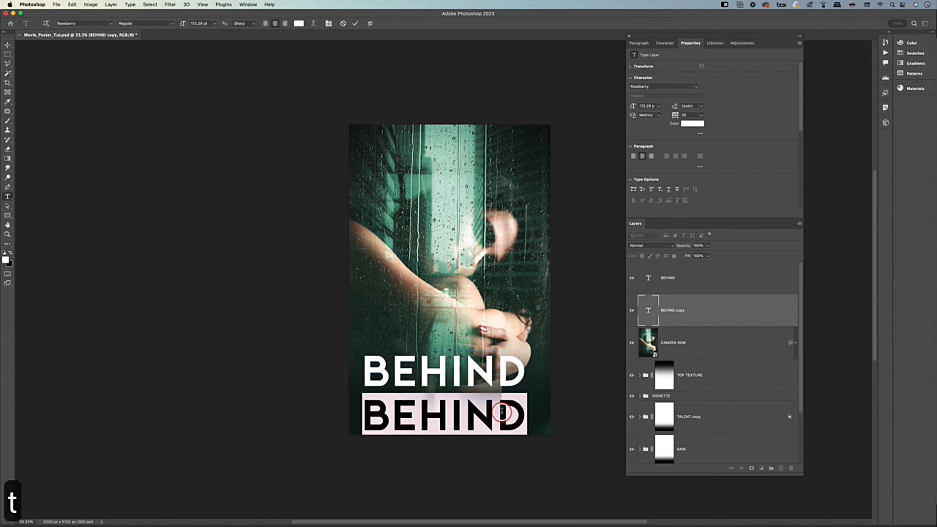
text(glass)
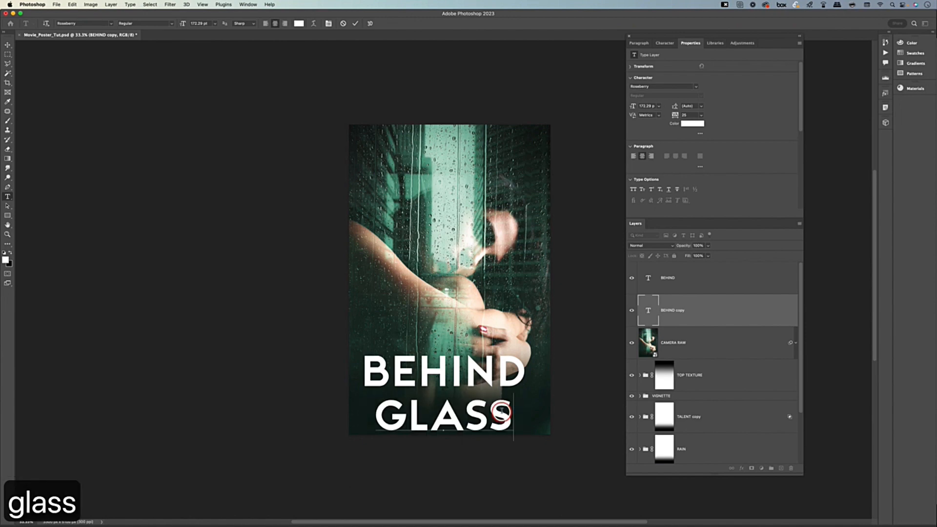
Commit the GLASS text and shift it horizontally to the poster's right edge, nudging it back slightly to the left.
key(Escape)
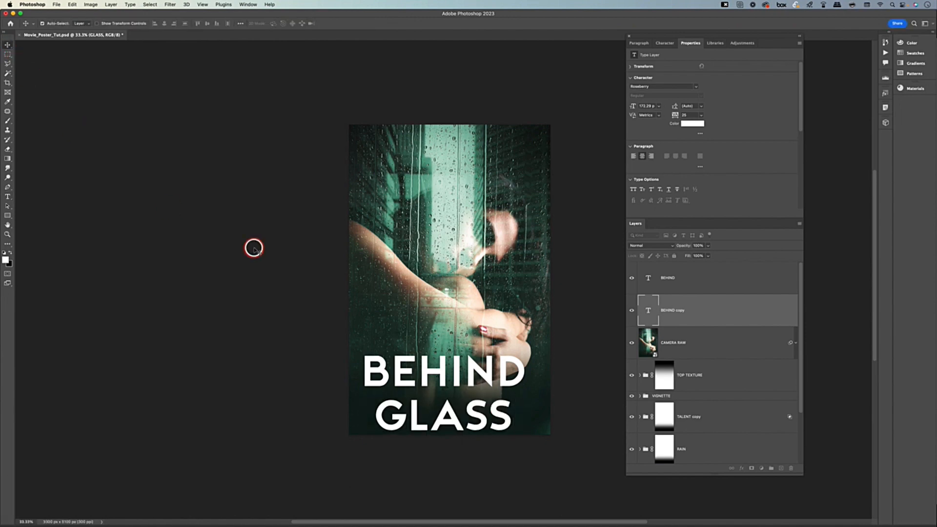
key(v)
key(super+t)
drag(454, 415, 496, 415)
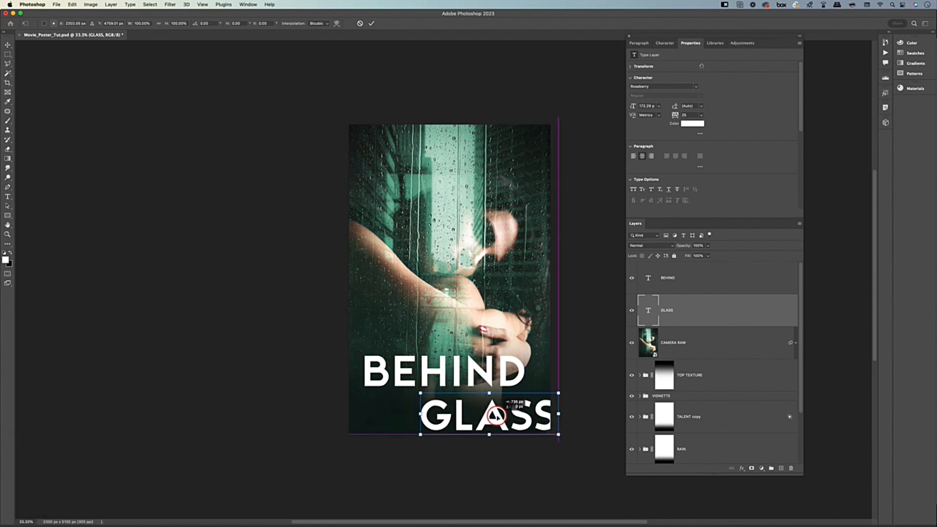
key(Return)
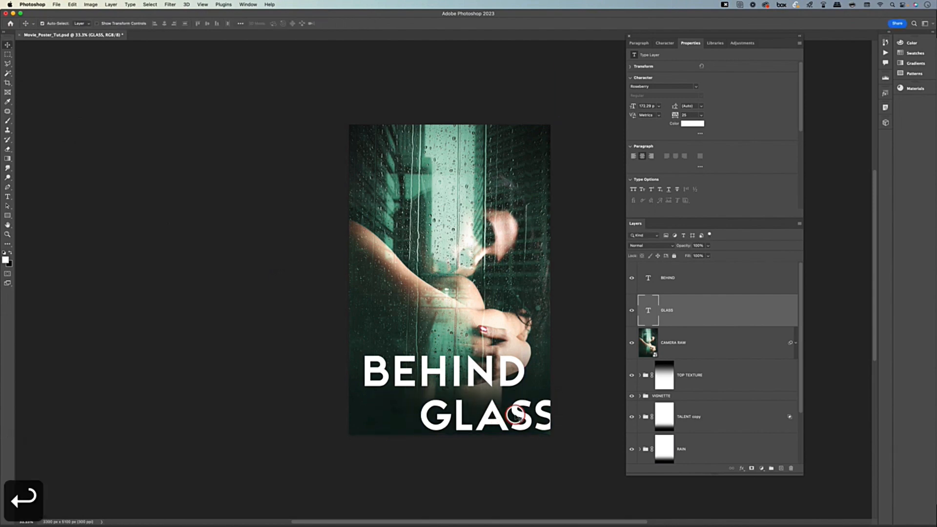
key(Left)
key(Left)
key(Left)
key(Left)
key(Left)
key(Left)
key(Left)
key(Left)
key(Left)
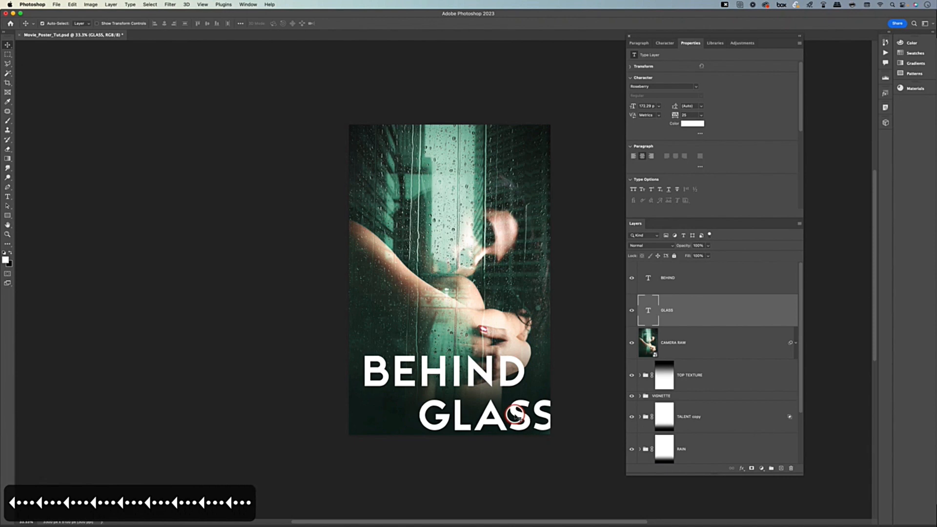
Duplicate the GLASS text layer, move the copy straight left, and replace its text with THE.
key(super+j)
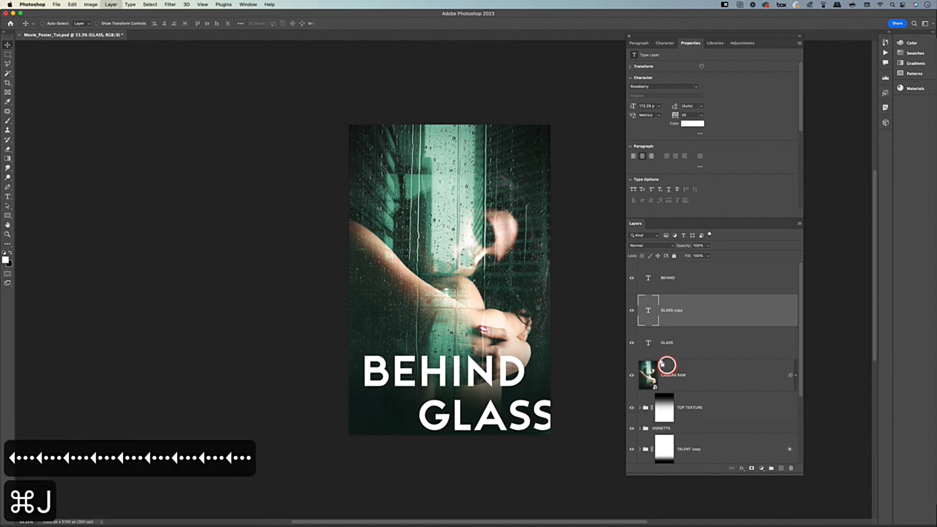
key(v)
key(super+t)
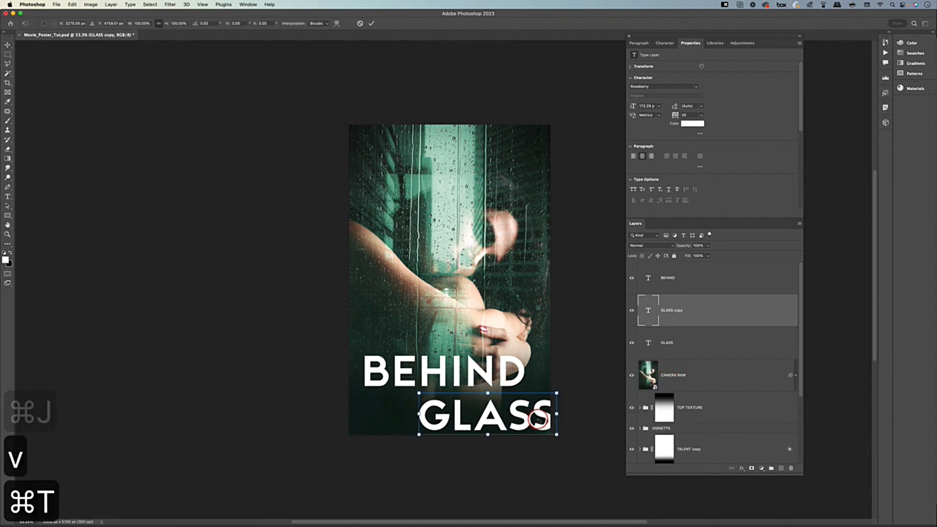
drag(540, 416, 427, 416)
key(Return)
key(t)
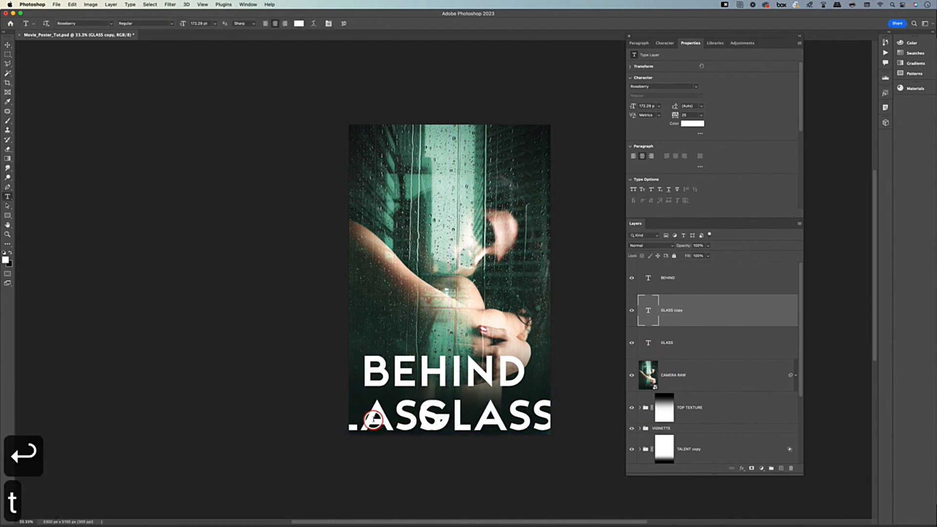
double_click(373, 419)
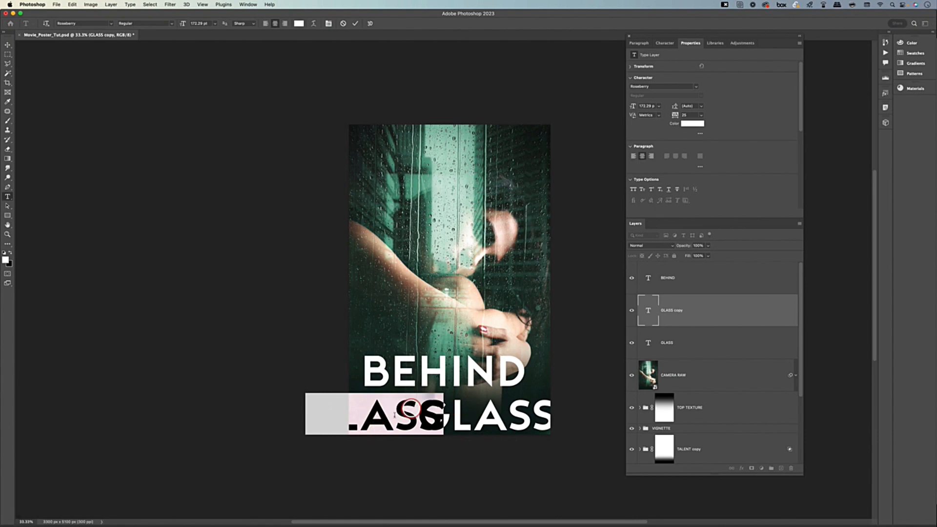
text(the)
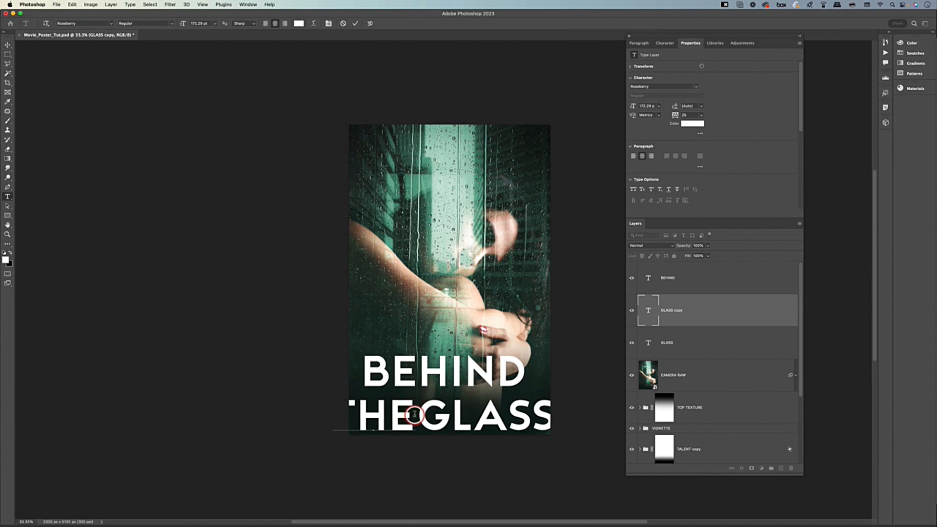
Set the tracking of the word THE to 225 and reduce its font size to 78 pt.
key(super+a)
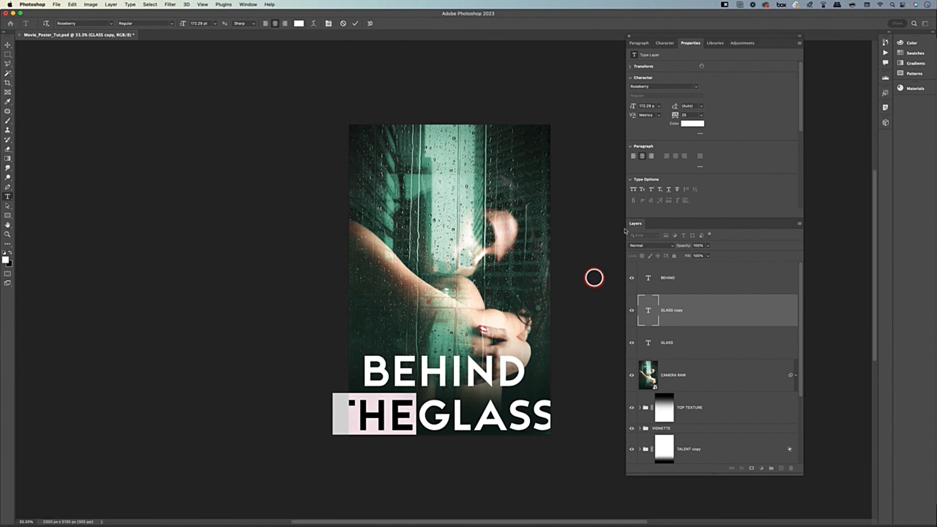
click(694, 114)
text(225)
key(Tab)
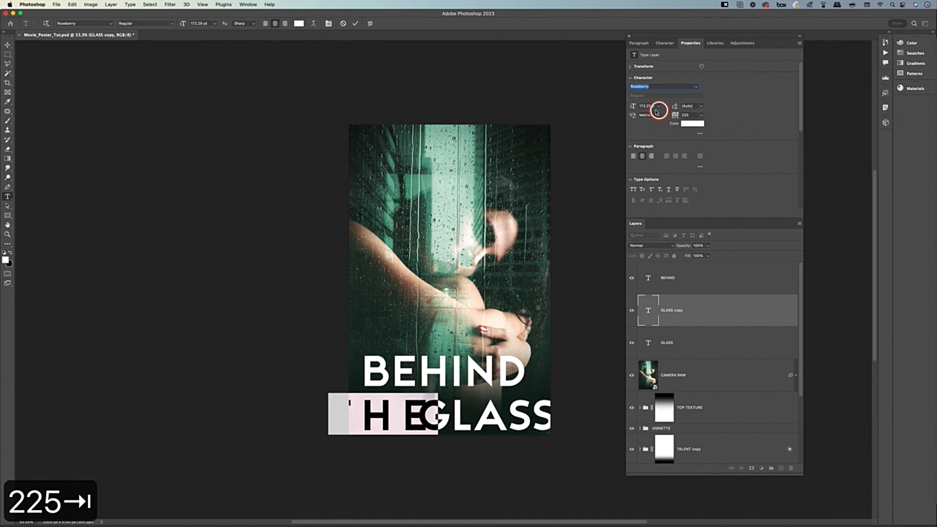
drag(632, 107, 598, 107)
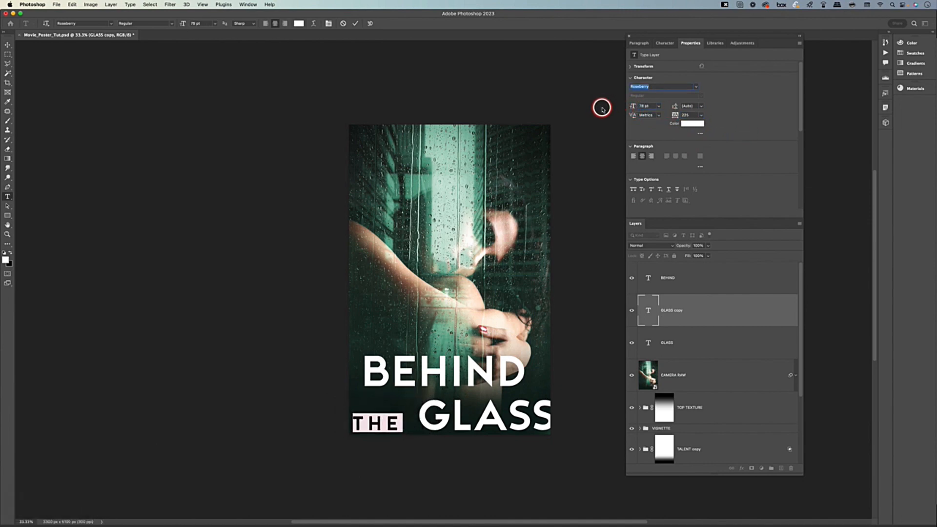
Position THE beneath BEHIND, flush with its left edge and vertically centred beside GLASS.
click(7, 46)
key(v)
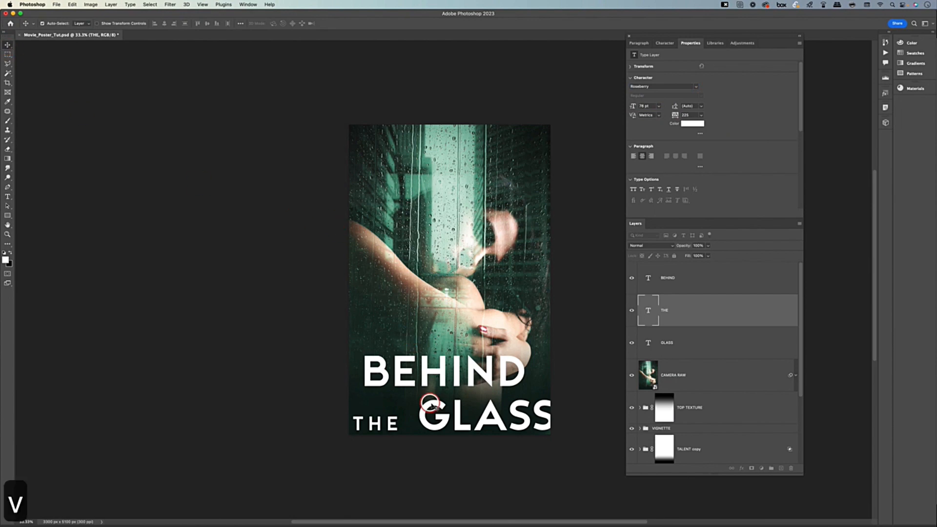
key(super+t)
drag(388, 427, 398, 403)
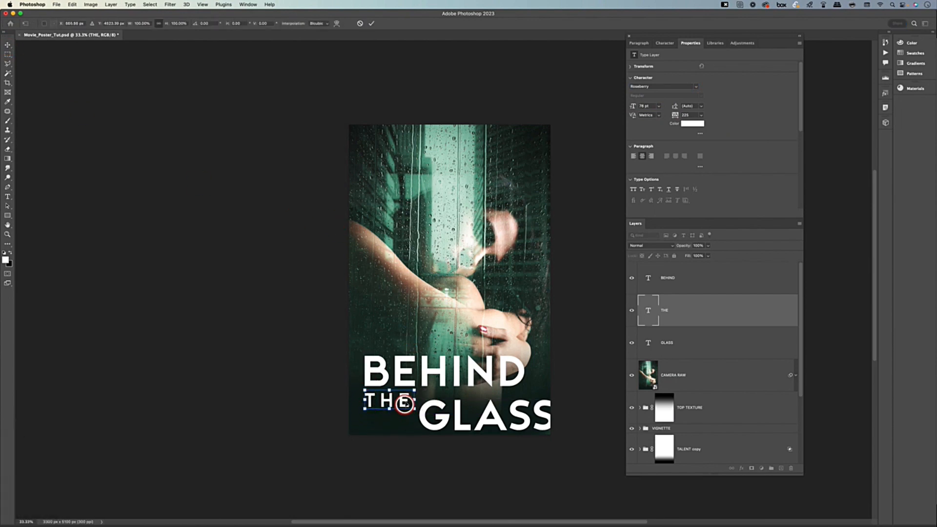
drag(404, 401, 404, 415)
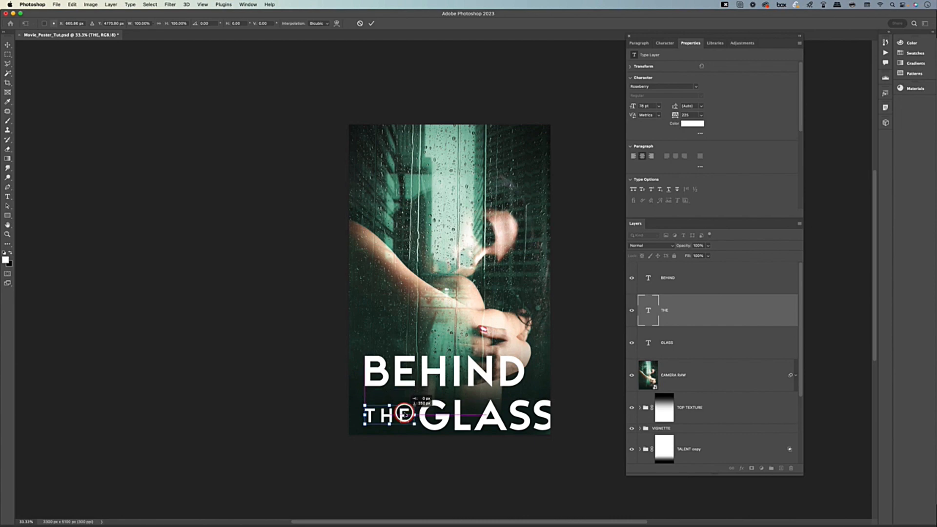
key(Return)
Nudge the THE and GLASS layers up together to tighten the gap below BEHIND.
key(space)
drag(546, 415, 499, 414)
key(space)
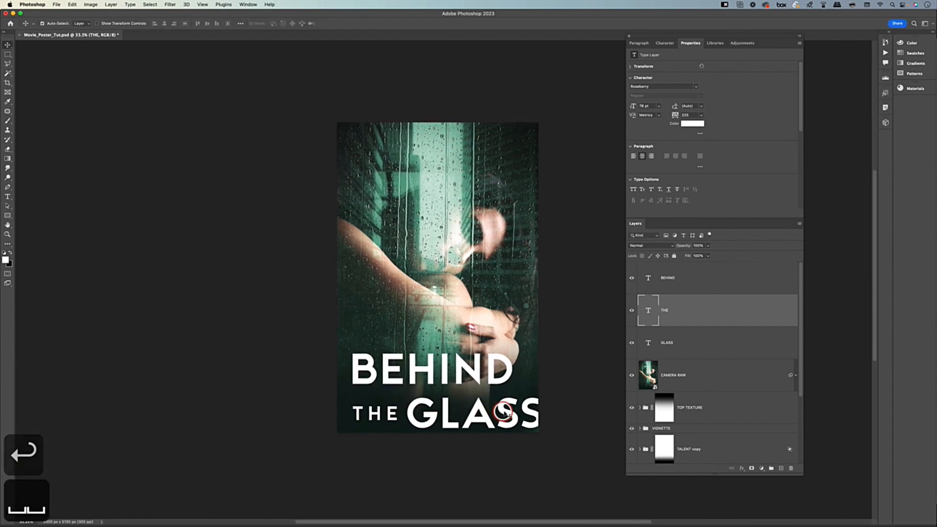
shift+click(714, 337)
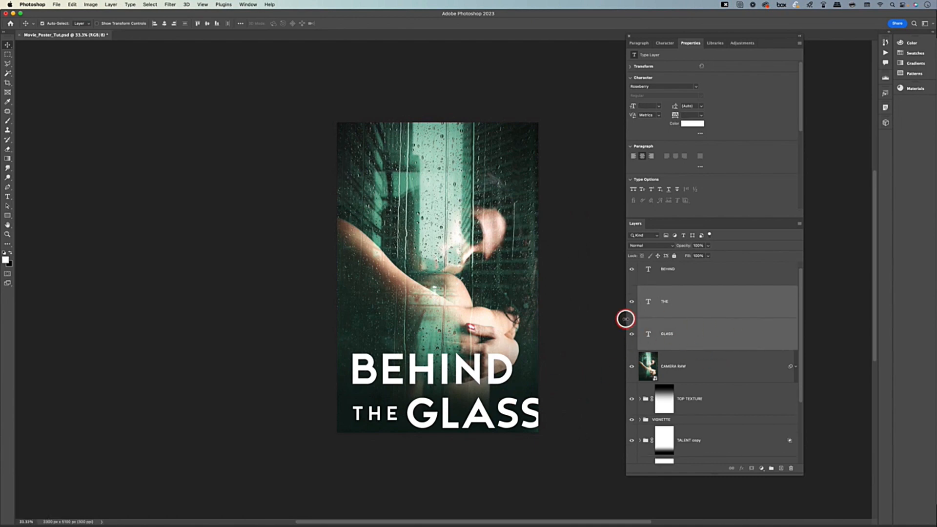
key(v)
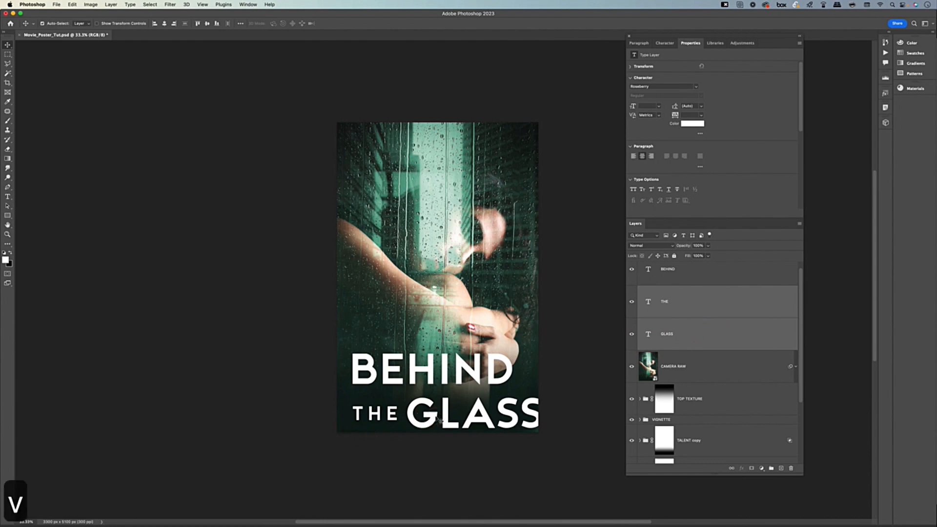
key(shift+Up)
key(shift+Up)
key(shift+Up)
key(shift+Up)
key(shift+Up)
key(shift+Up)
key(shift+Up)
key(shift+Up)
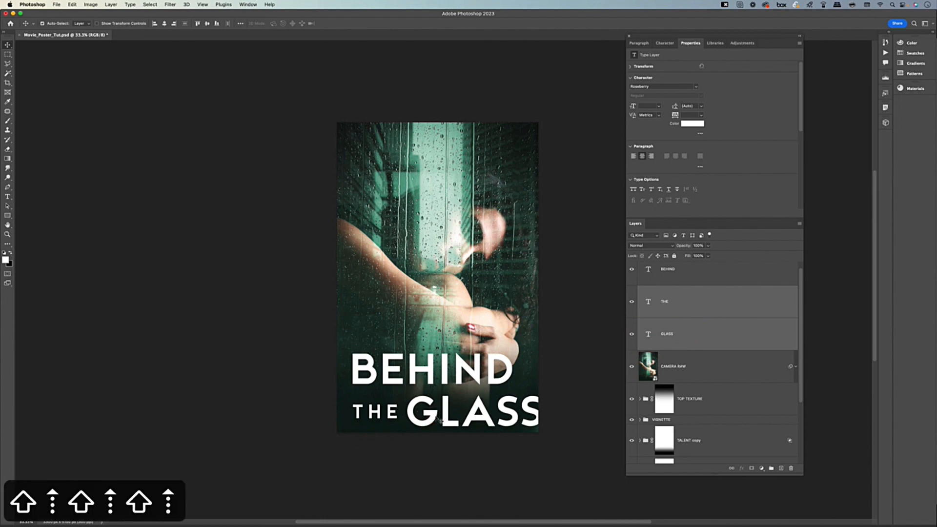
key(shift+Up)
key(shift+Up)
key(shift+Up)
key(shift+Up)
key(shift+Up)
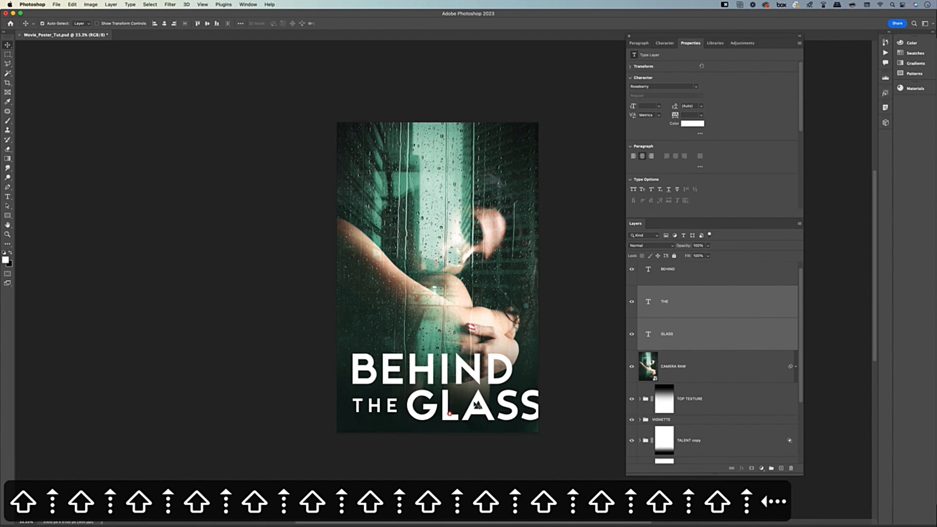
Scale the BEHIND, THE and GLASS layers down together to fit inside the poster's width and place the title slightly higher.
click(683, 276)
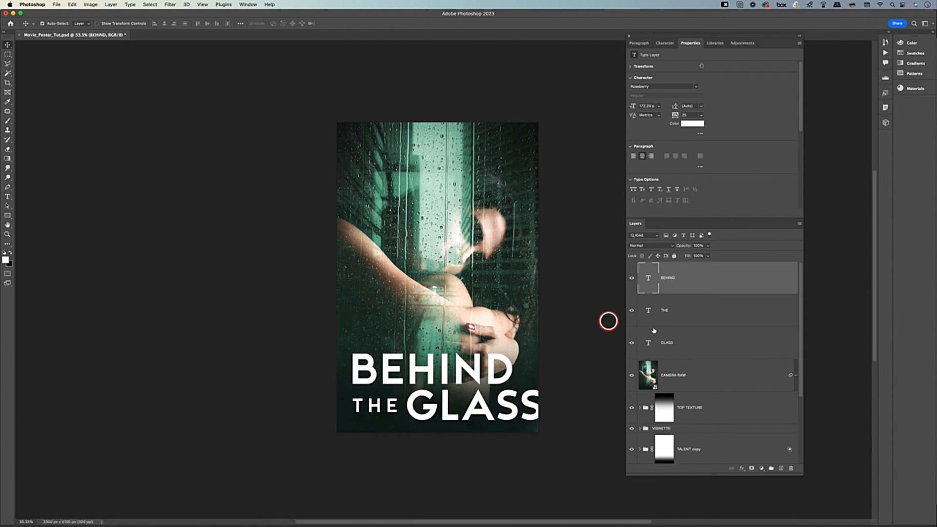
shift+click(719, 344)
key(v)
key(super+t)
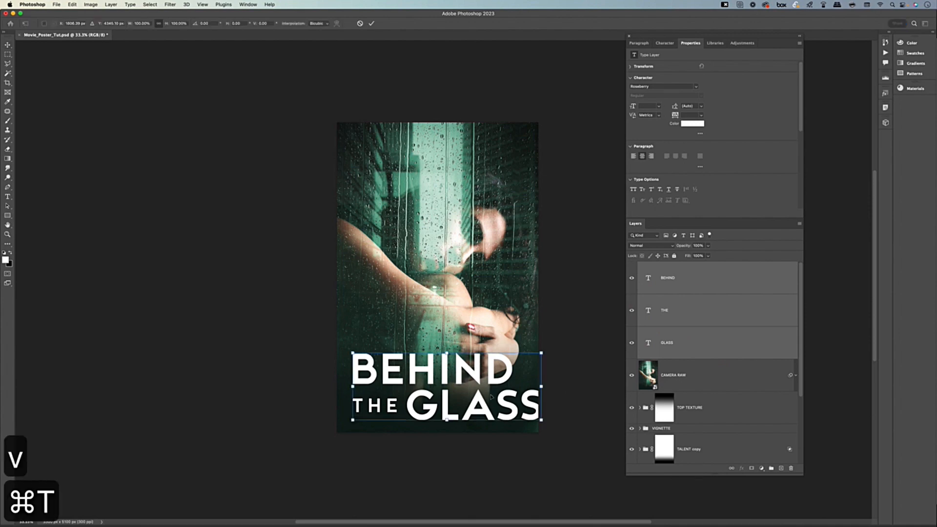
drag(543, 421, 500, 383)
key(Return)
key(v)
key(super+t)
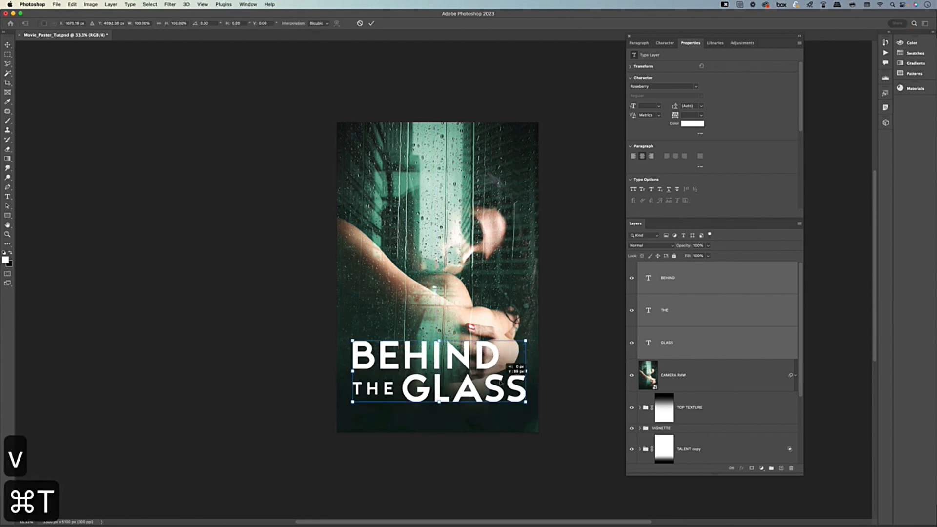
key(Return)
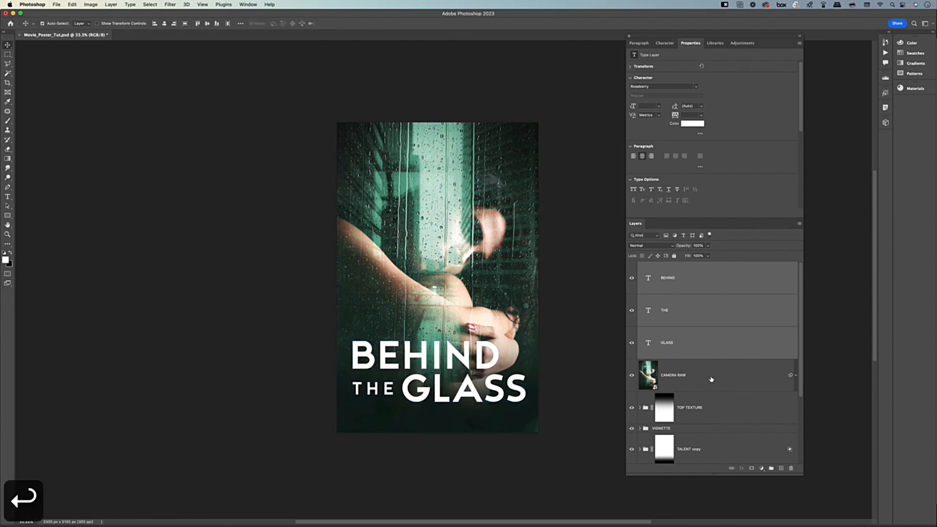
Group the BEHIND, THE and GLASS text layers and name the group TT.
click(711, 379)
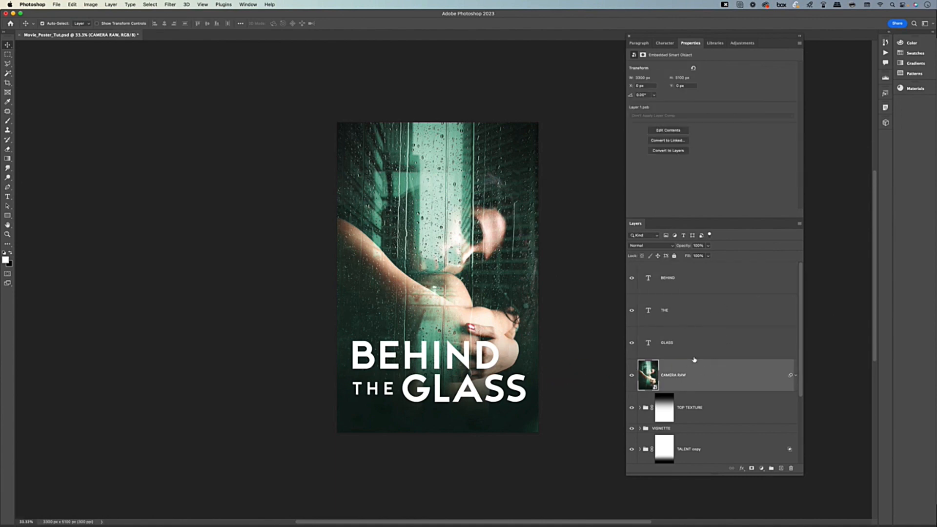
click(648, 353)
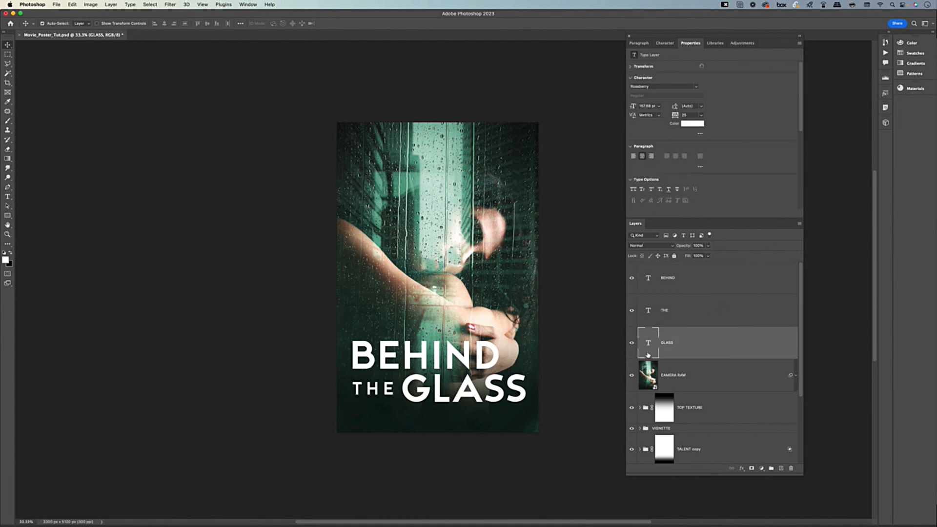
shift+click(710, 278)
key(super+g)
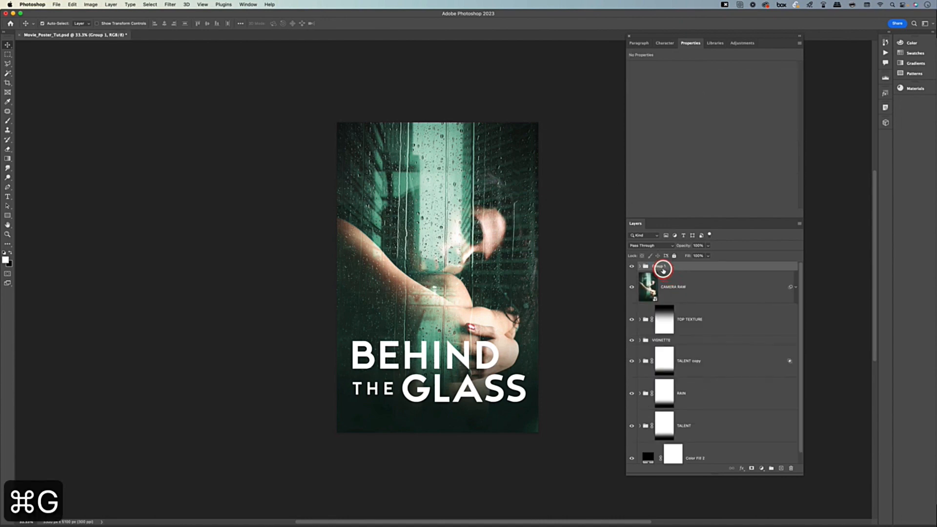
double_click(660, 266)
text(TT)
click(722, 289)
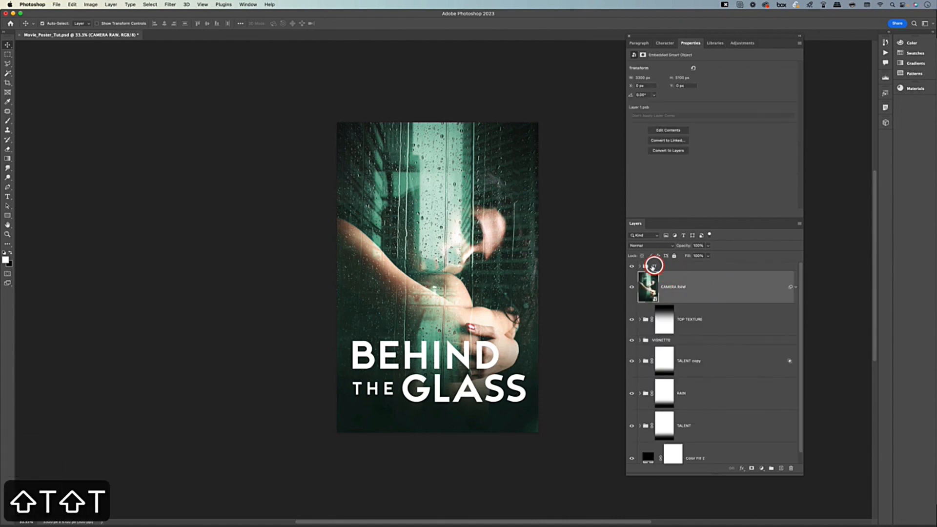
Blend the TT group into the rainy photo by splitting its Underlying Layer Blend If shadow slider to 11 / 68.
click(682, 266)
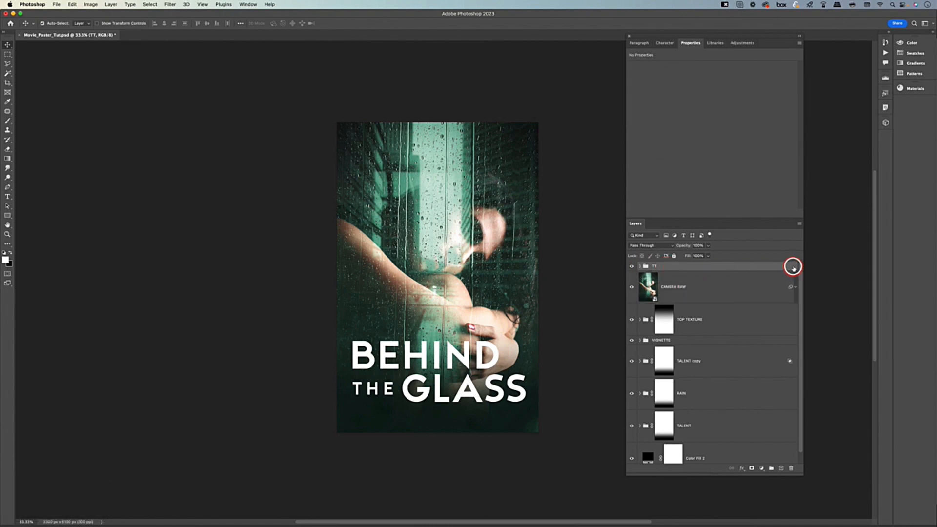
double_click(793, 267)
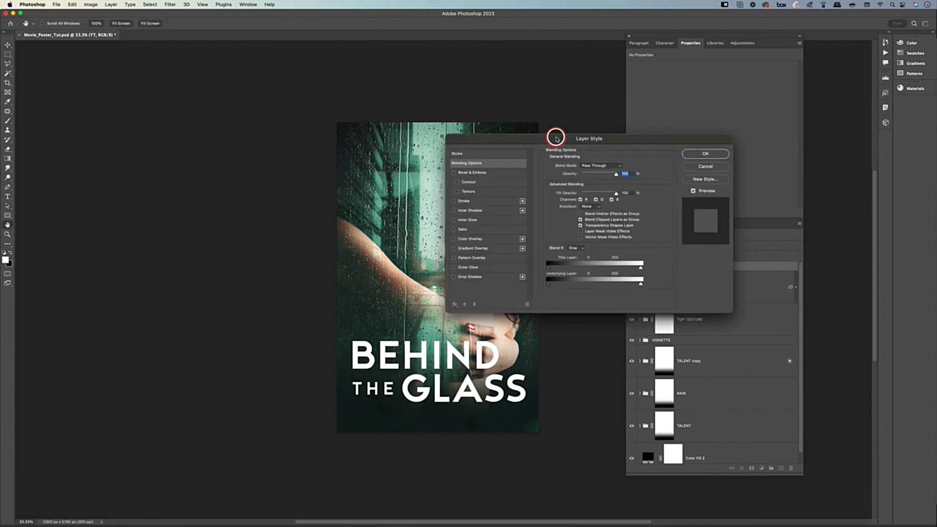
drag(554, 140, 432, 143)
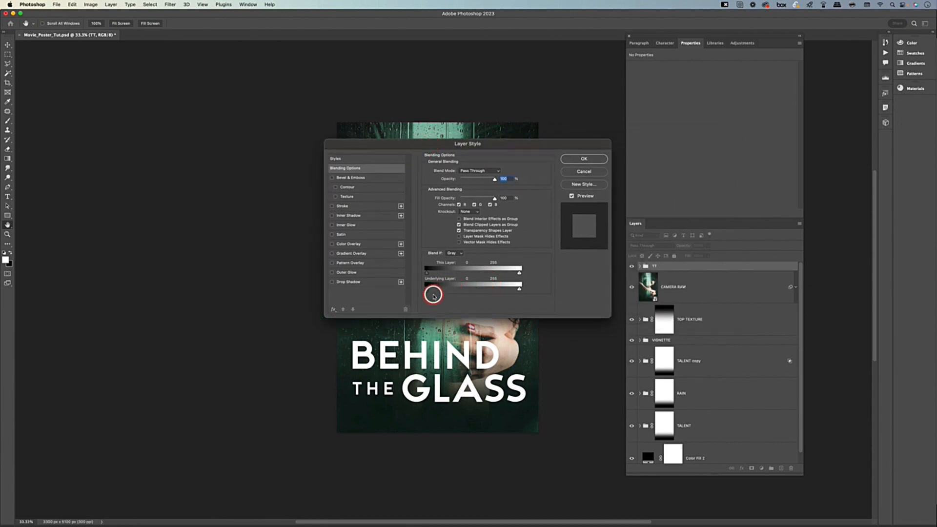
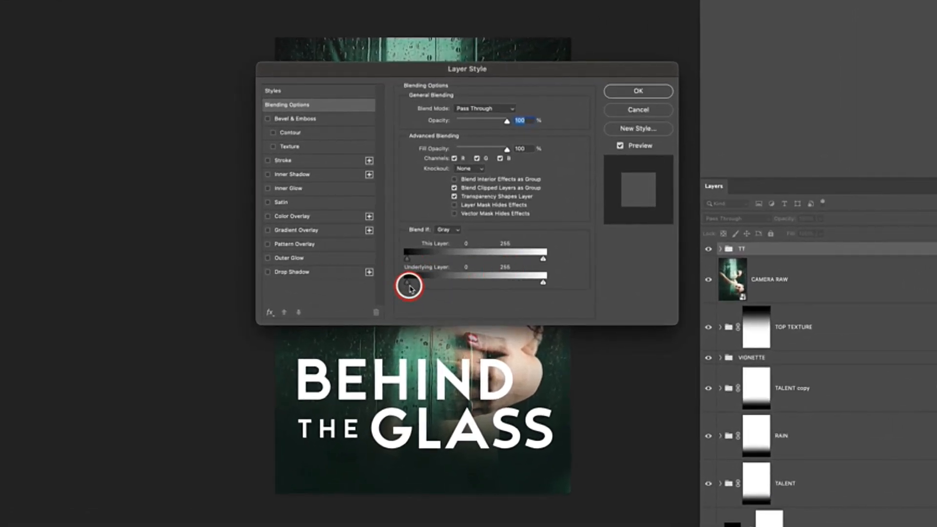
key(alt)
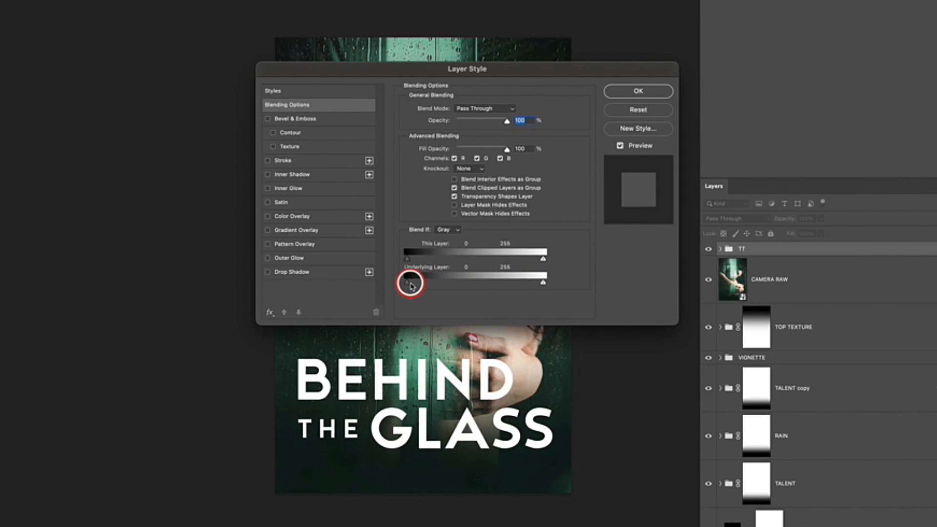
drag(410, 286, 444, 284)
key(super+plus)
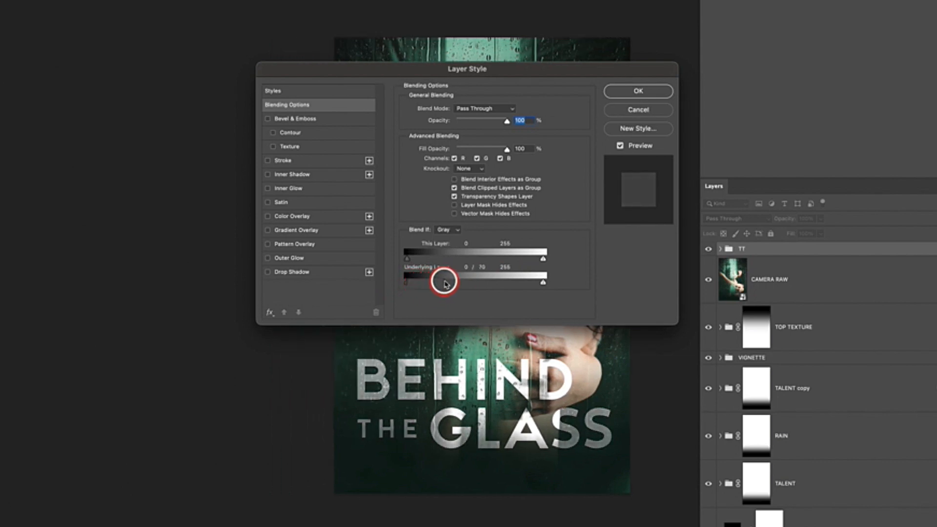
drag(539, 447, 471, 416)
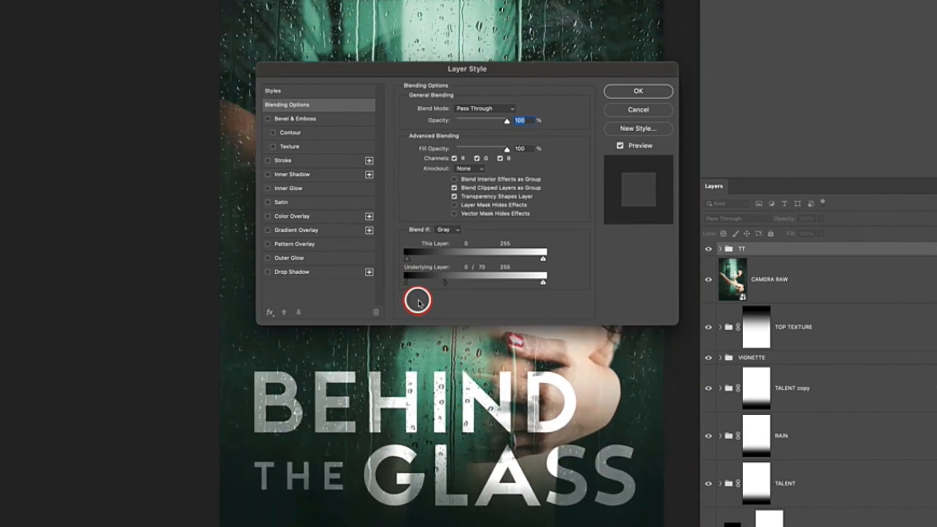
drag(447, 286, 449, 286)
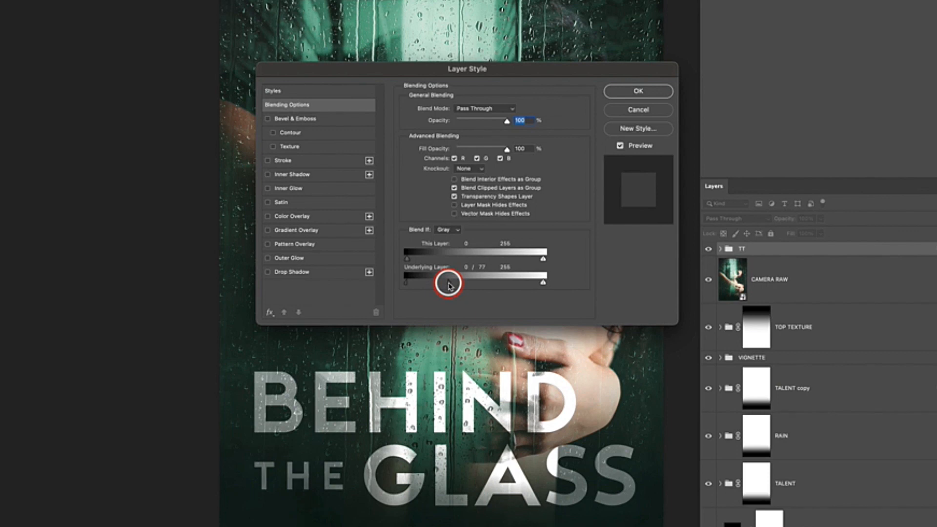
drag(406, 284, 414, 284)
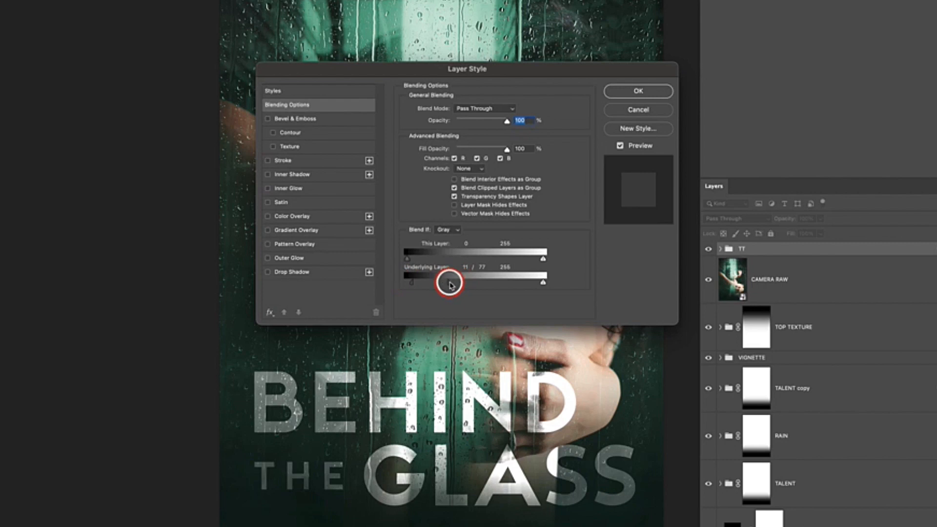
drag(450, 285, 443, 286)
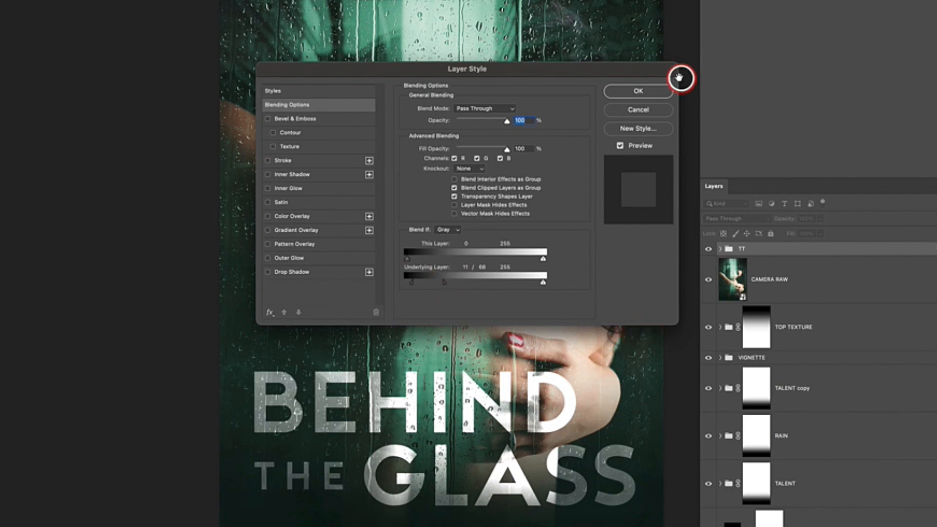
click(638, 93)
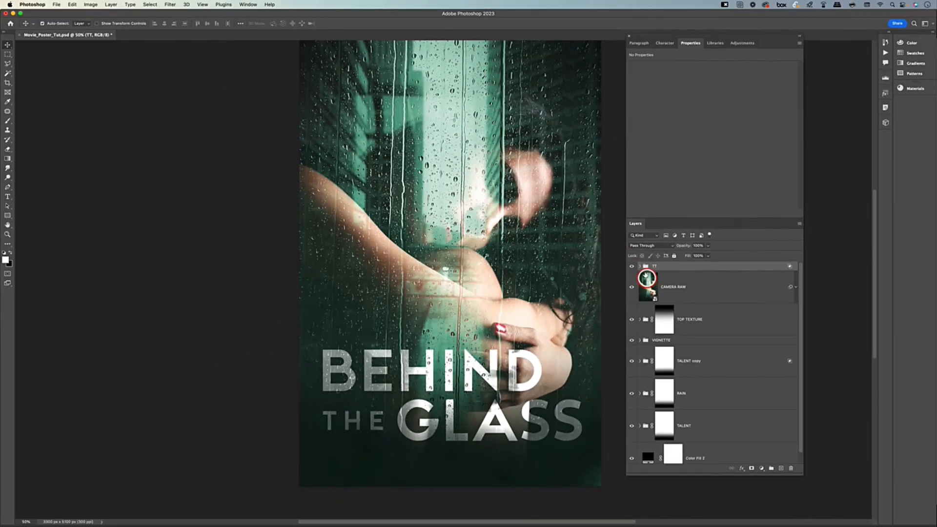
Load the letter outlines of the BEHIND, THE and GLASS layers in the TT group as one combined selection.
click(639, 266)
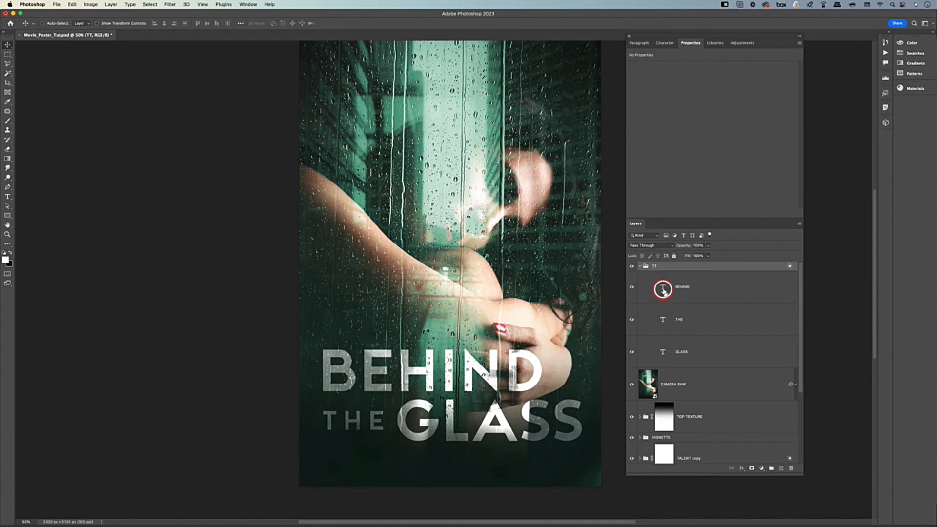
shift+super+click(663, 322)
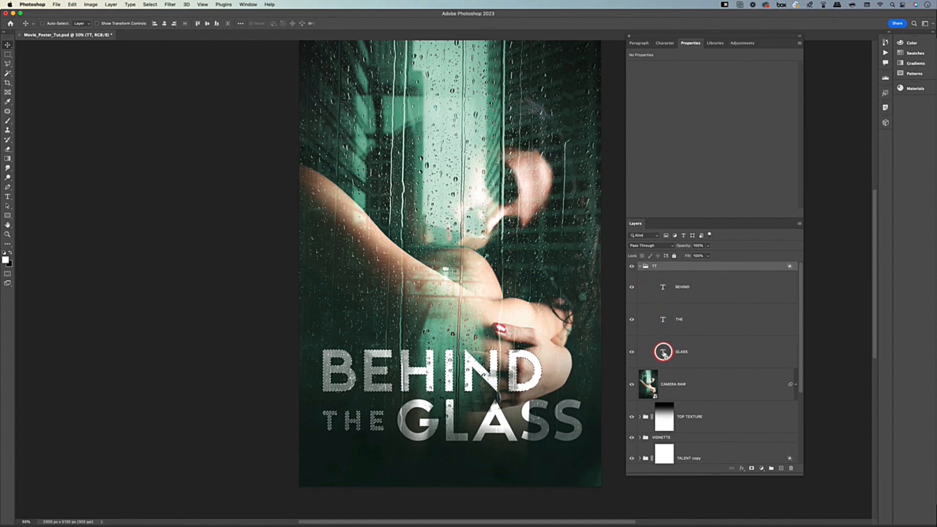
shift+super+click(663, 353)
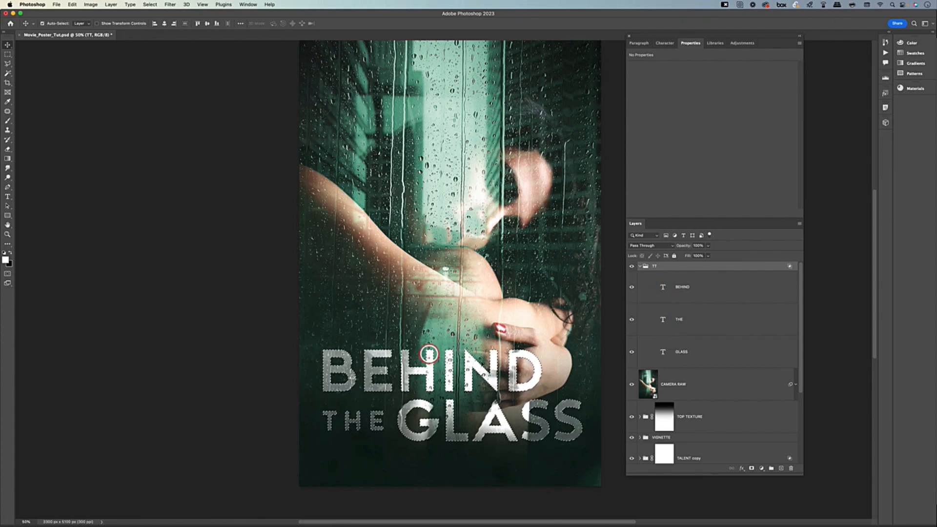
click(639, 266)
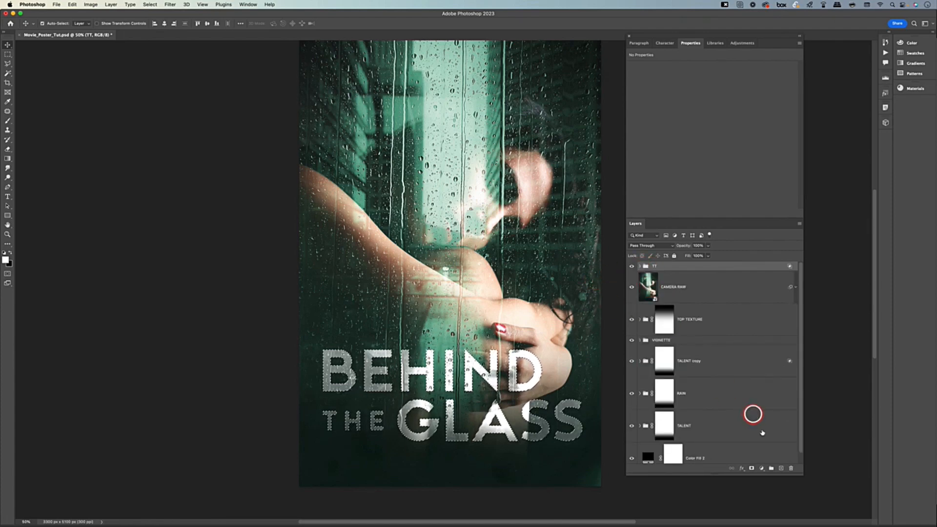
Fill the title selection with white on a new layer above the TT group, deselect, and hide the layer with a black mask.
click(781, 469)
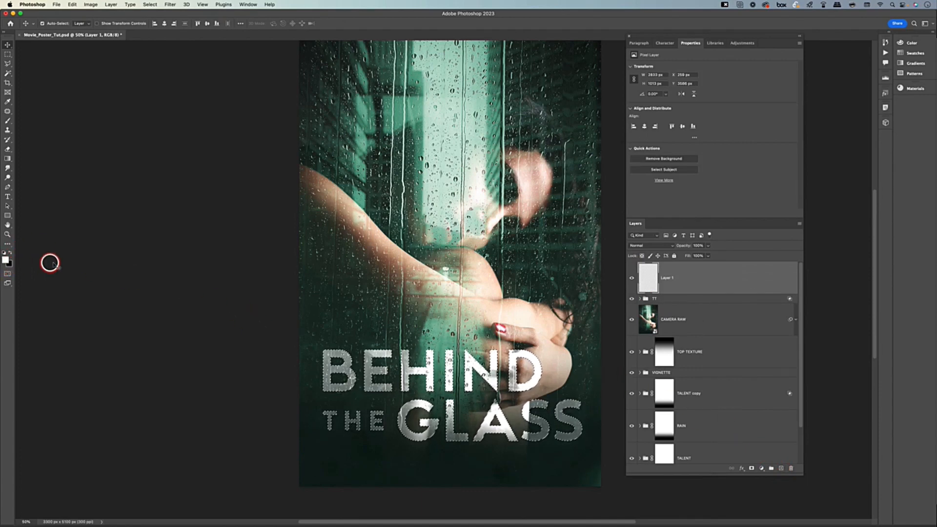
key(alt+BackSpace)
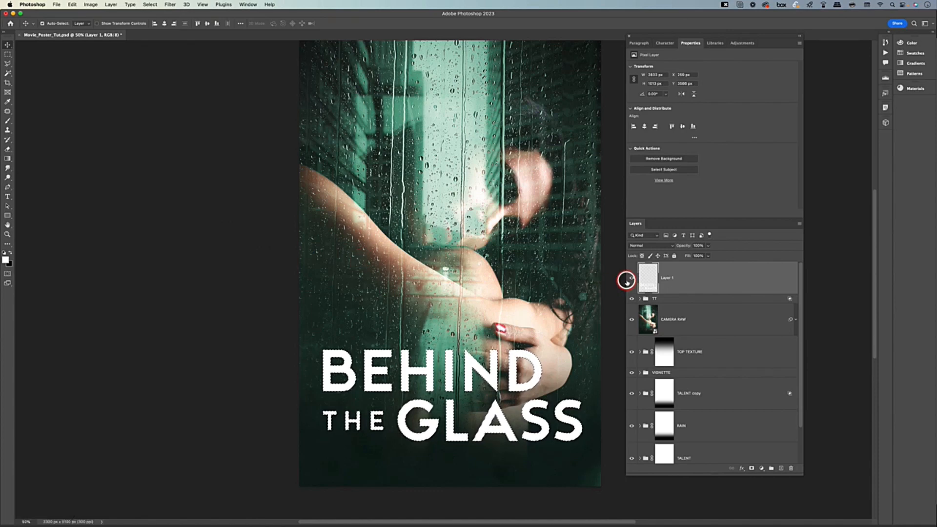
key(super+d)
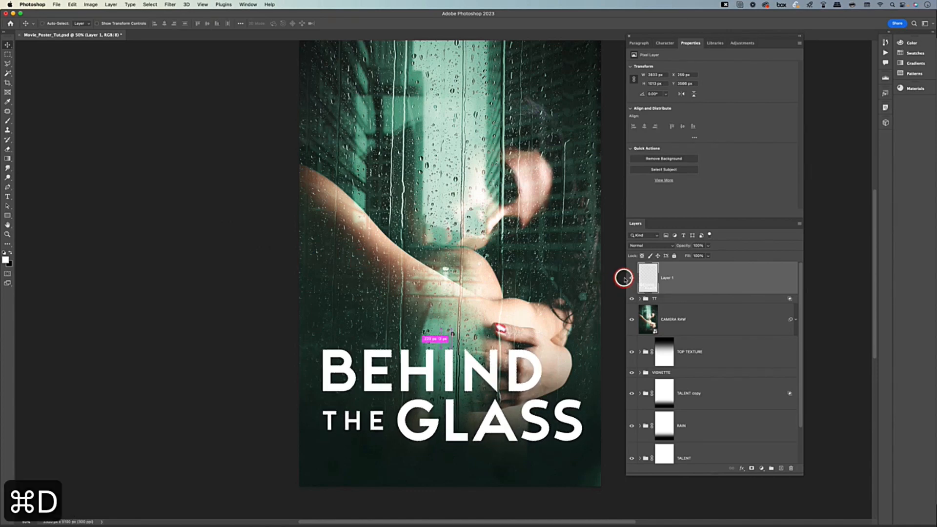
alt+click(753, 468)
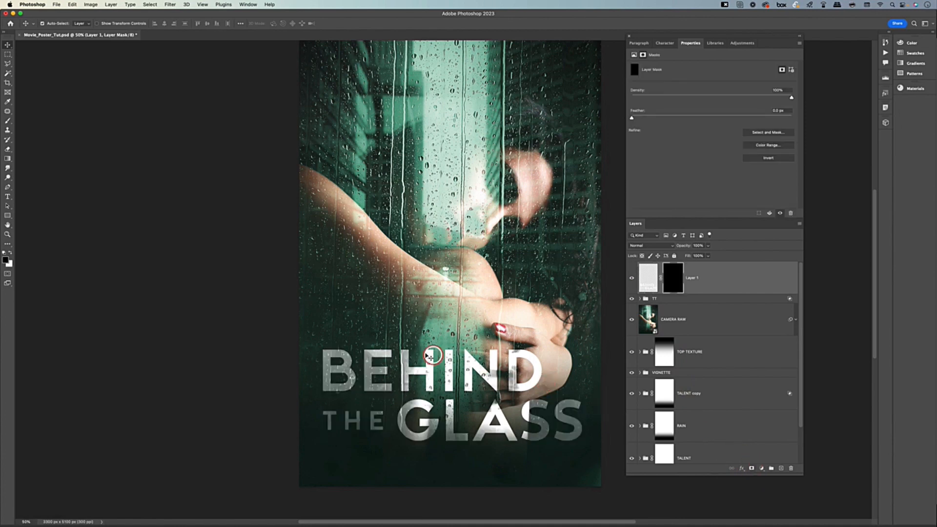
Set up a soft white brush of 1000 px at 20% opacity for painting on the new layer's mask.
key(b)
key(bracketright)
key(bracketright)
key(bracketright)
key(bracketright)
key(bracketright)
key(bracketright)
key(bracketright)
key(bracketright)
key(bracketright)
key(bracketright)
key(bracketright)
key(bracketright)
key(bracketright)
key(bracketright)
key(bracketright)
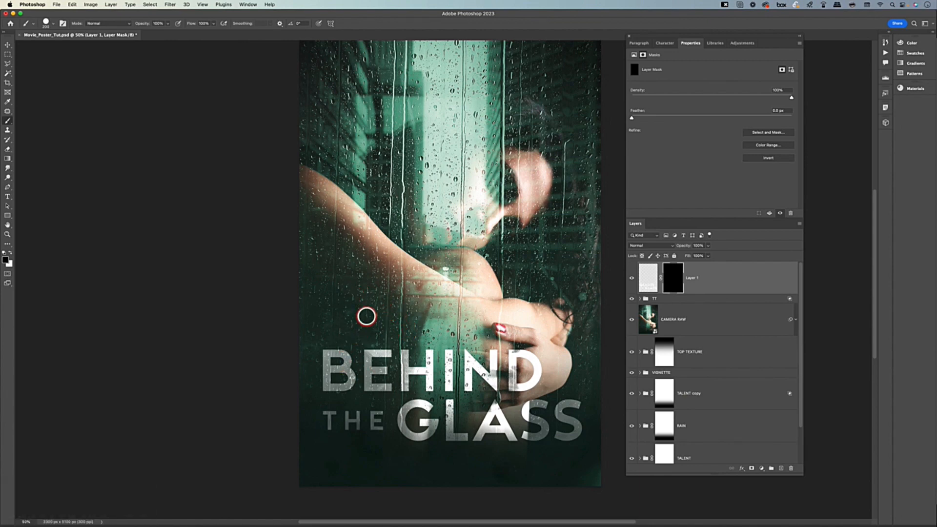
key(bracketright)
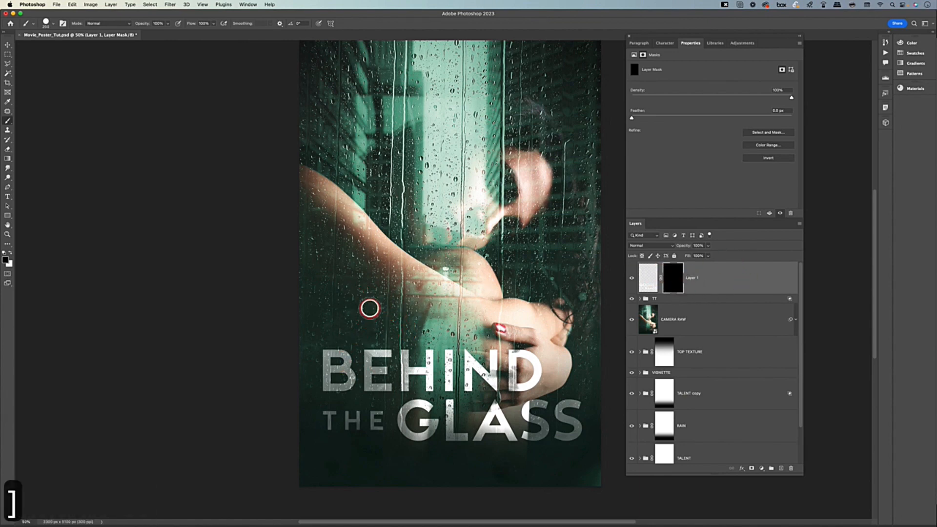
key(bracketright)
key(bracketright)
key(bracketright)
key(bracketright)
key(bracketright)
key(bracketright)
key(bracketright)
key(bracketright)
key(x)
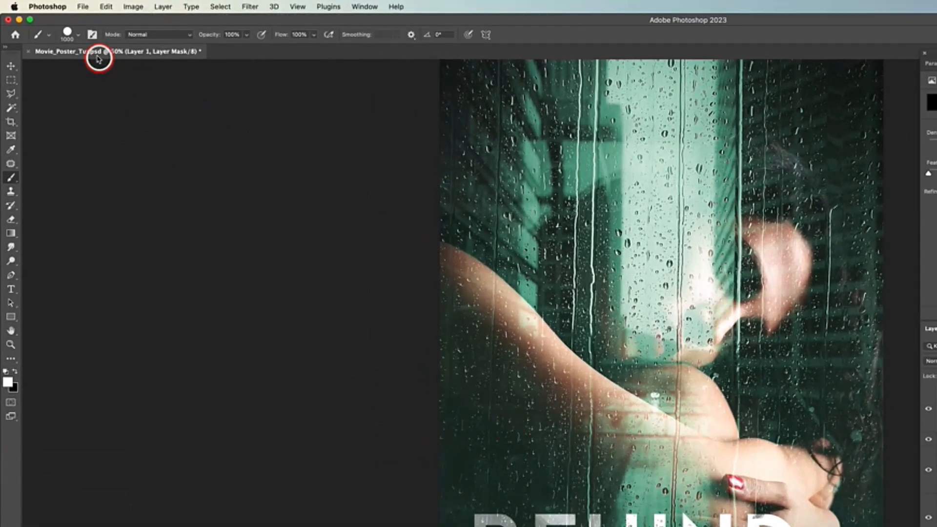
key(2)
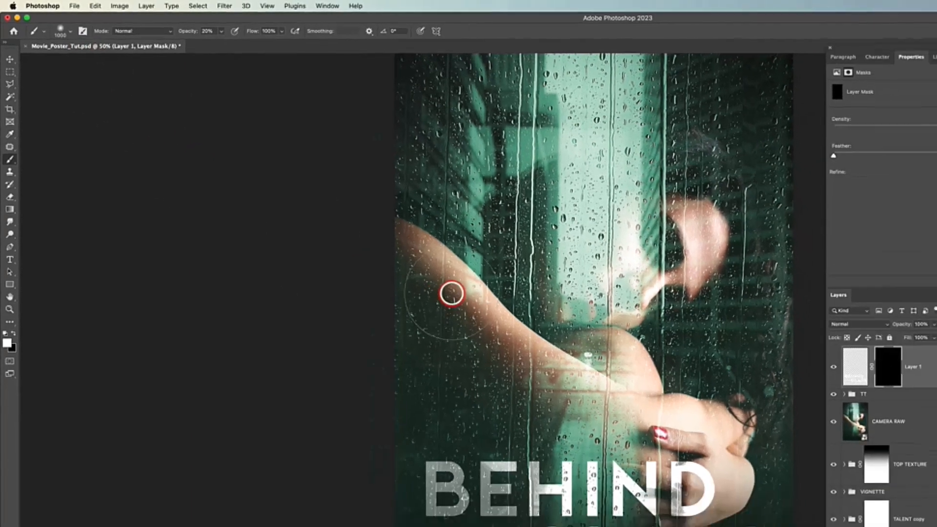
key(shift+bracketleft)
key(shift+bracketleft)
key(shift+bracketleft)
key(shift+bracketleft)
key(shift+bracketleft)
key(shift+bracketleft)
key(shift+bracketleft)
key(shift+bracketleft)
key(shift+bracketleft)
key(shift+bracketleft)
key(shift+bracketleft)
key(shift+bracketleft)
key(shift+bracketleft)
key(shift+bracketleft)
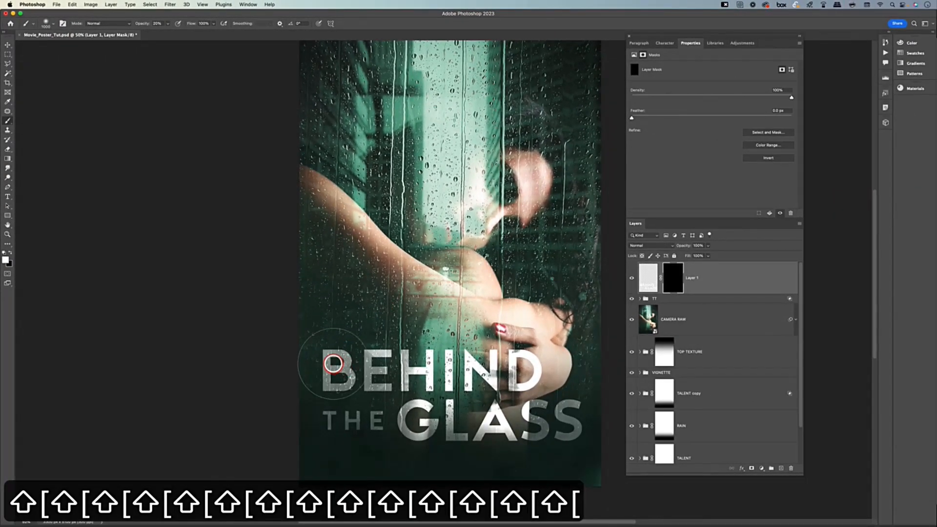
Paint on the mask to brighten the faded letters BE, THE and the end of GLASS.
drag(333, 363, 376, 368)
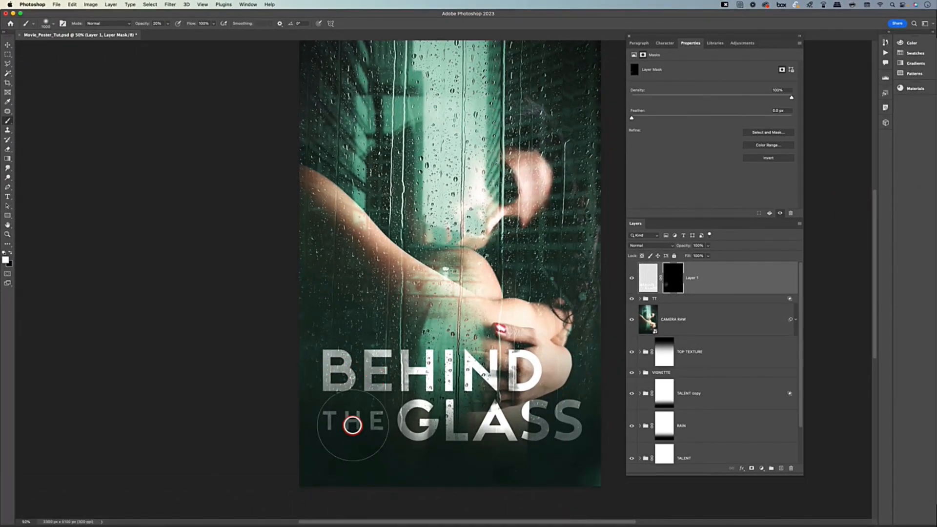
mouse_move(353, 425)
mouse_down()
mouse_move(357, 445)
mouse_move(385, 462)
mouse_move(380, 436)
mouse_move(406, 436)
mouse_up()
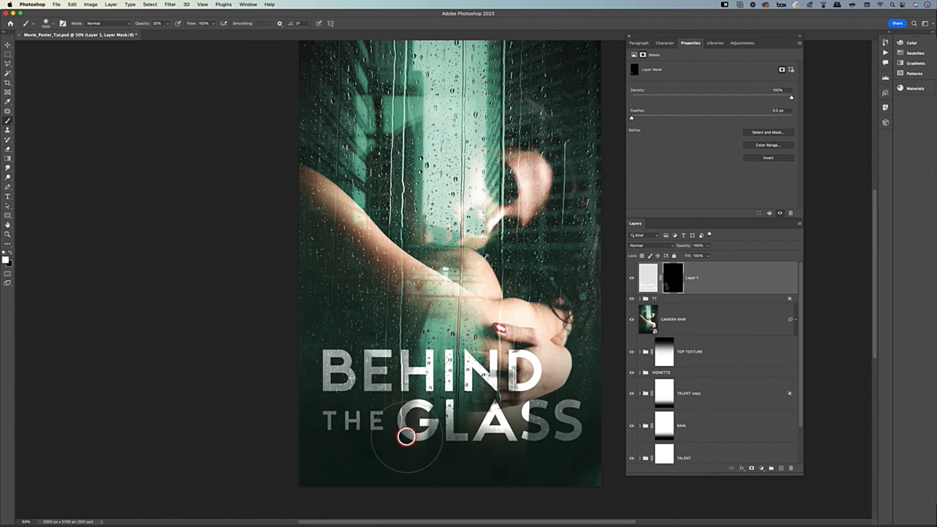
click(544, 431)
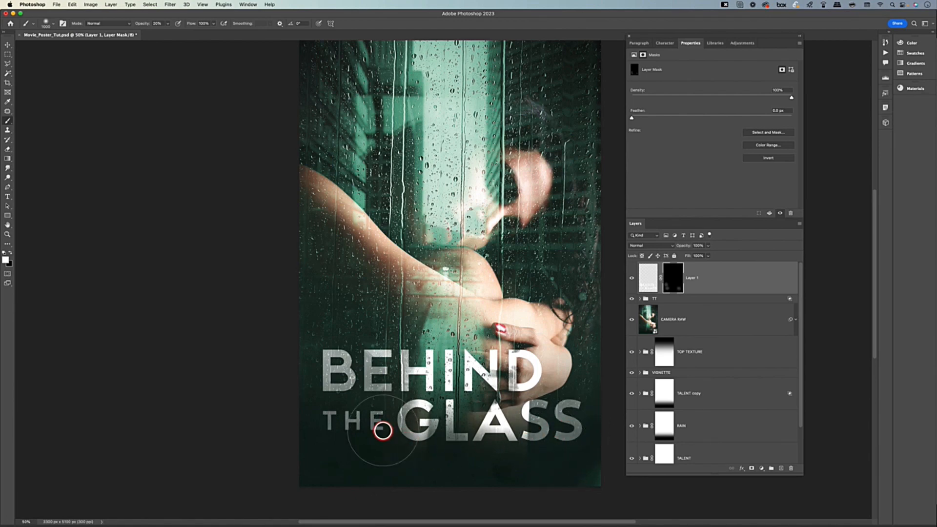
Reduce the brush to 700 px and brighten THE and the last letters of GLASS further on the mask.
key(bracketleft)
key(bracketleft)
key(bracketleft)
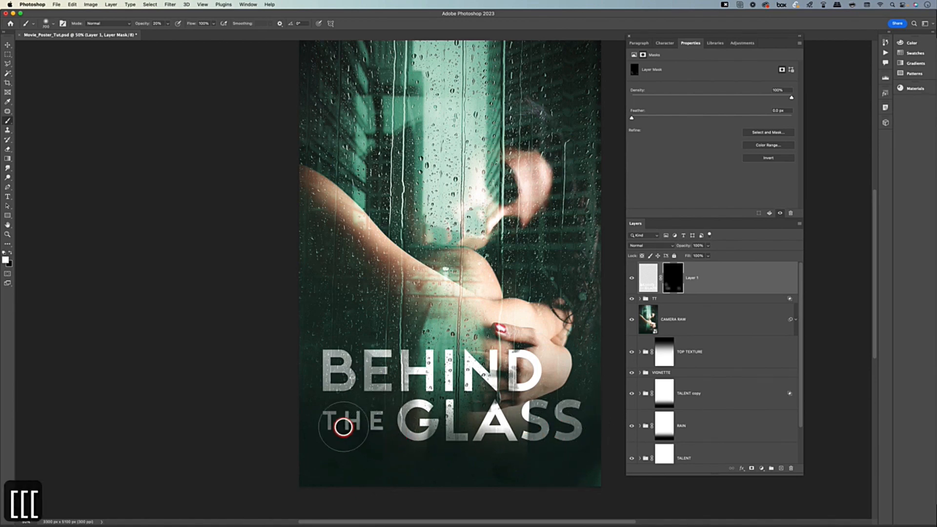
scroll(533, 435, left, 1)
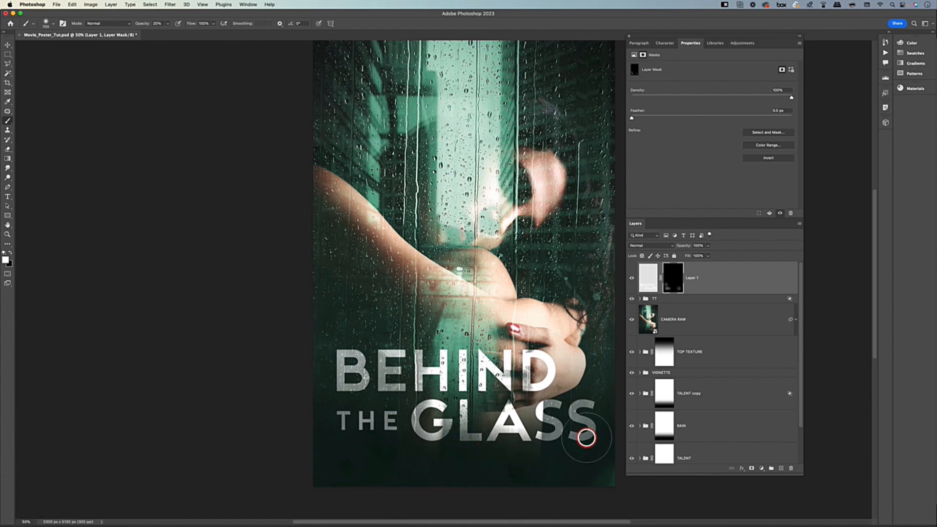
mouse_move(586, 437)
mouse_down()
mouse_move(588, 446)
mouse_move(588, 421)
mouse_move(575, 449)
mouse_move(587, 441)
mouse_move(538, 419)
mouse_up()
scroll(590, 439, left, 1)
click(537, 422)
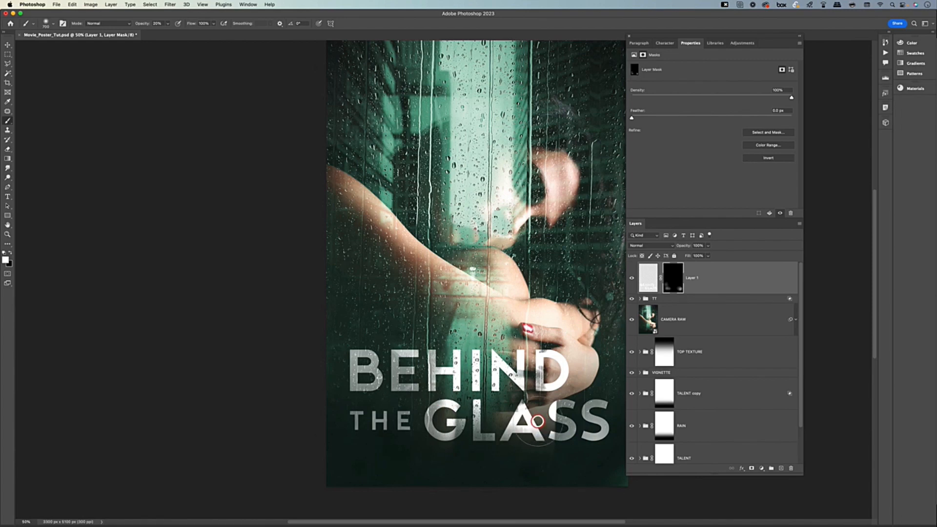
Group the masked white title layer with the TT group and name the new group COPY.
key(v)
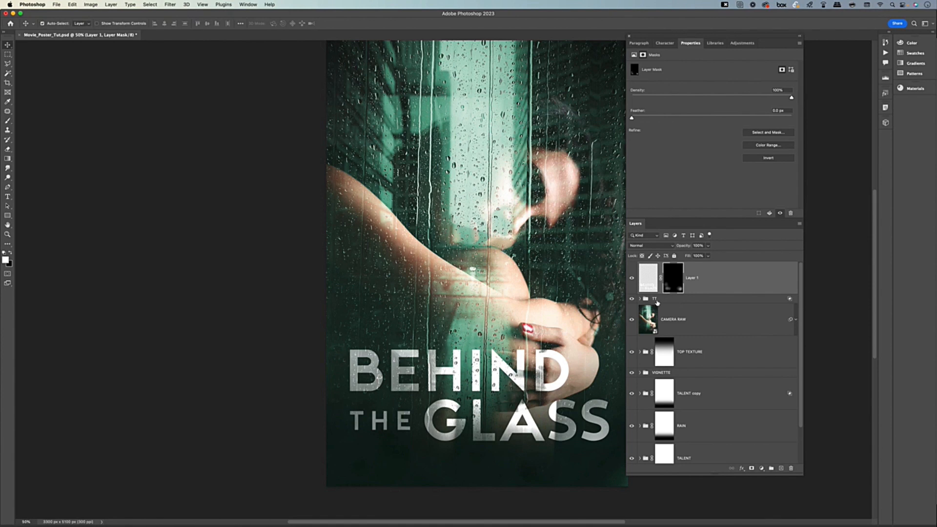
shift+click(698, 301)
key(super+g)
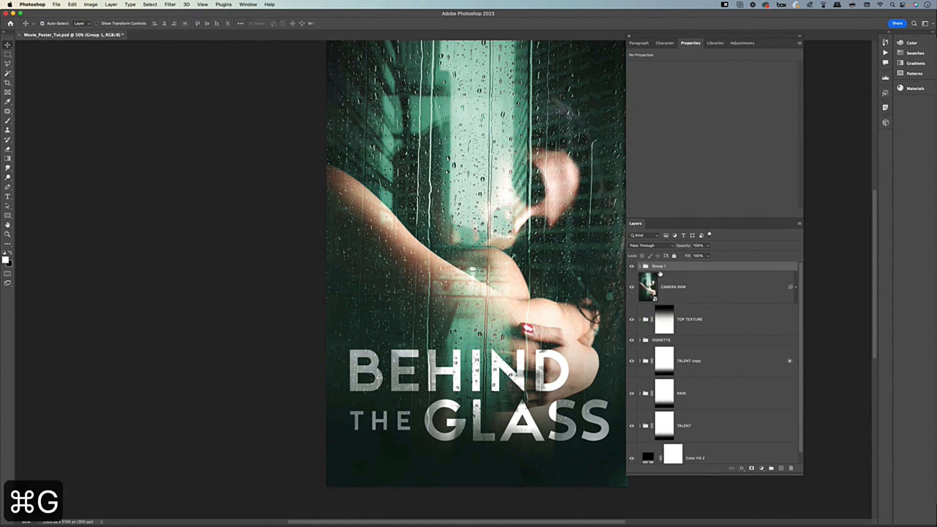
text(copy)
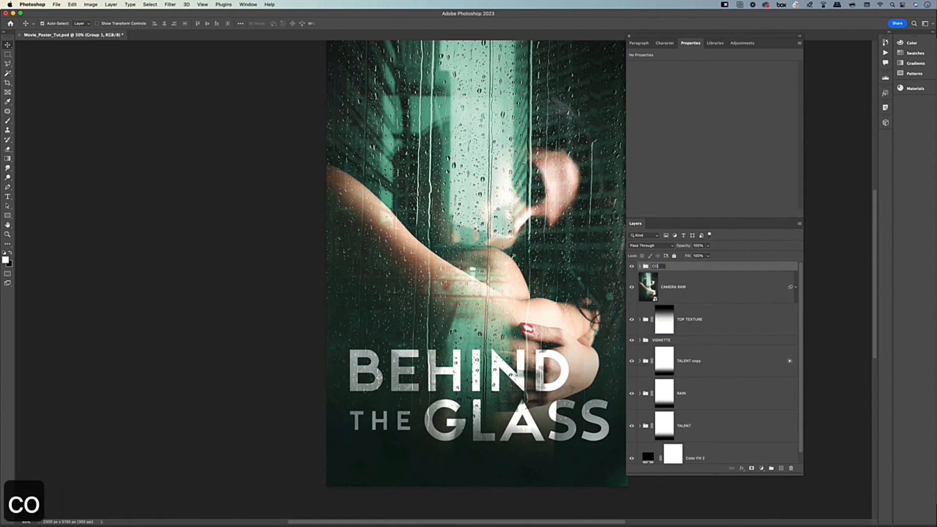
key(Return)
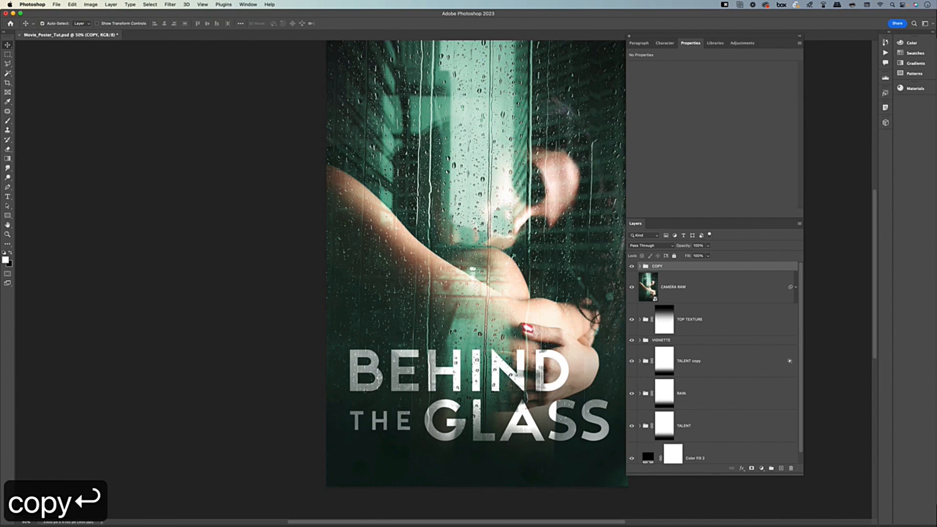
Save the poster document.
key(super+0)
key(super+s)
key(super+minus)
key(super+minus)
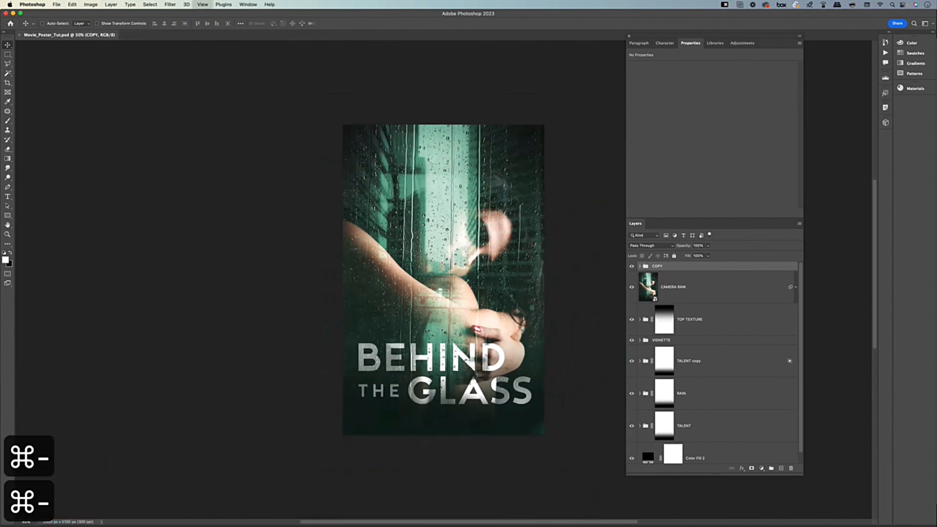
Select the CAMERA RAW layer and open Basic_Credit_Block.psd.
key(v)
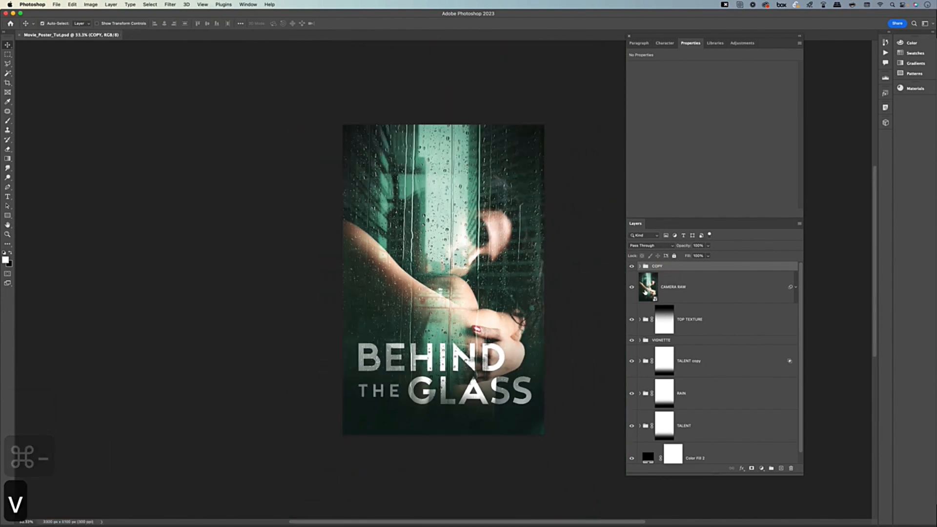
click(678, 290)
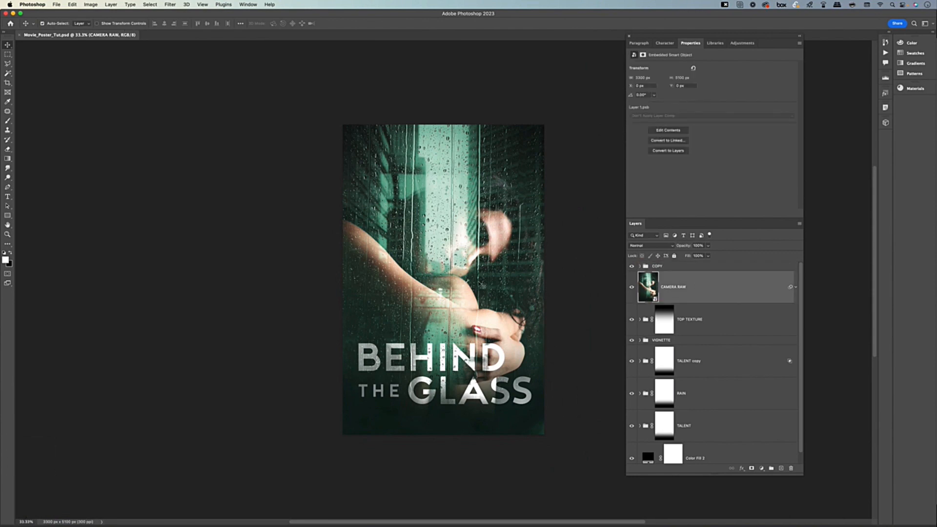
click(471, 414)
key(super+o)
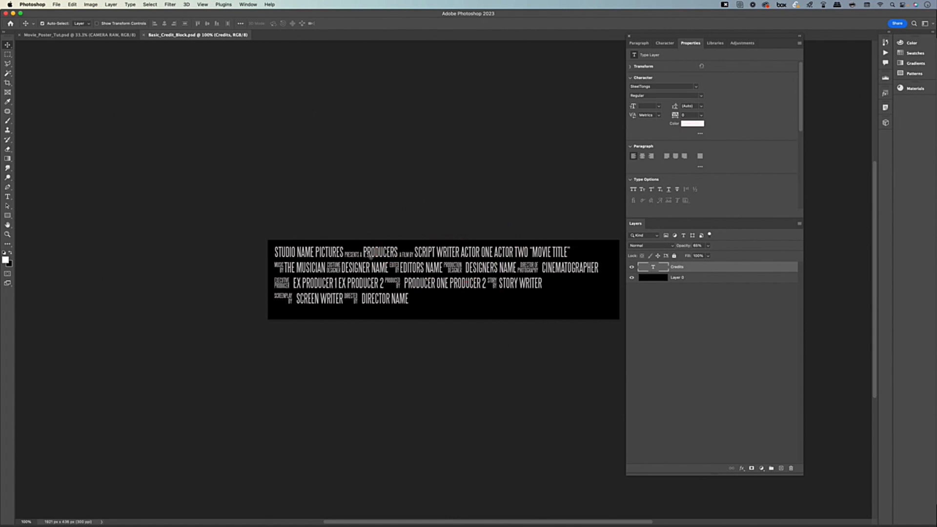
Float the credit block document, copy its Credits text layer into the poster above CAMERA RAW, and fit it below the title.
drag(214, 35, 363, 202)
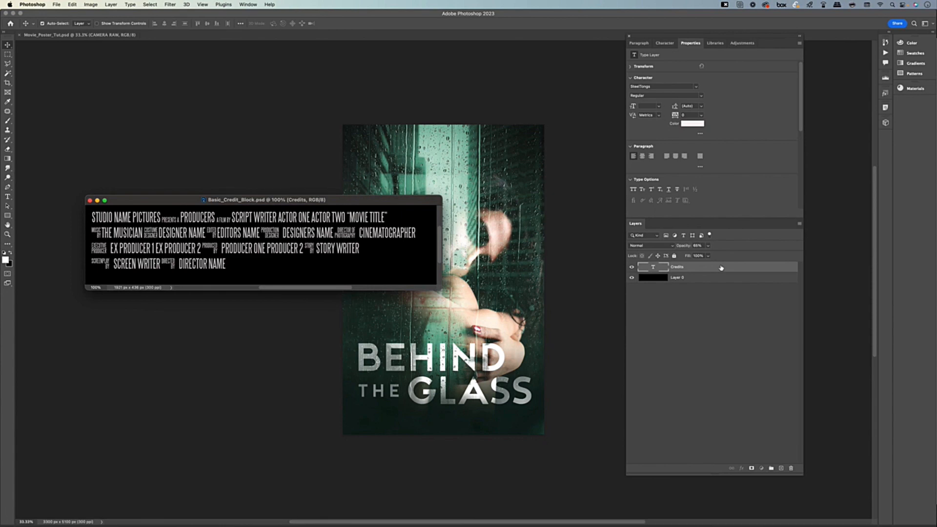
drag(720, 267, 441, 418)
key(v)
key(super+t)
key(Return)
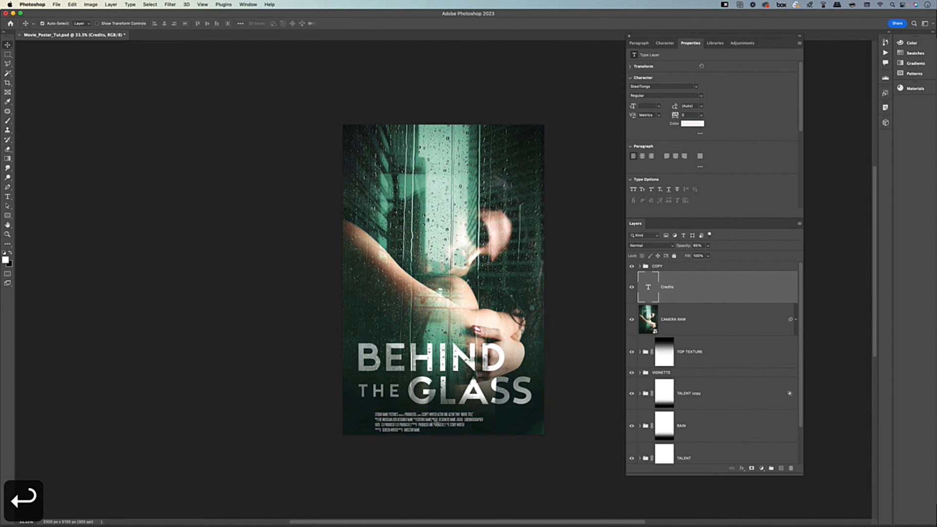
Center-align the whole credits text and delete its last line with the screenplay and director credits.
key(t)
click(418, 420)
key(super+a)
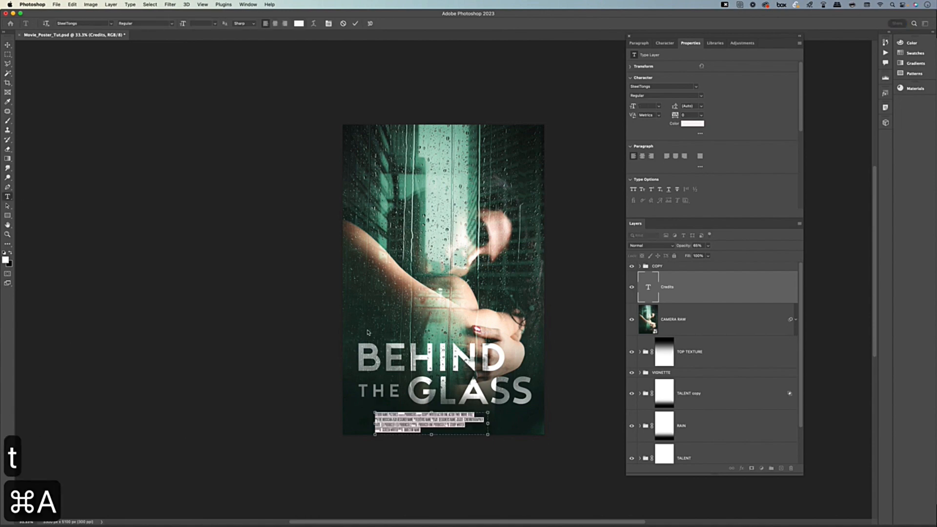
click(275, 23)
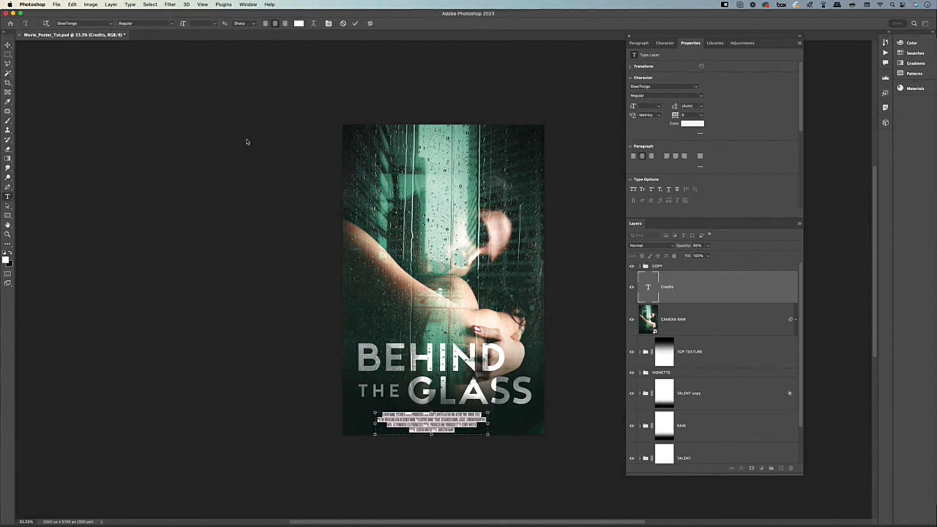
click(461, 430)
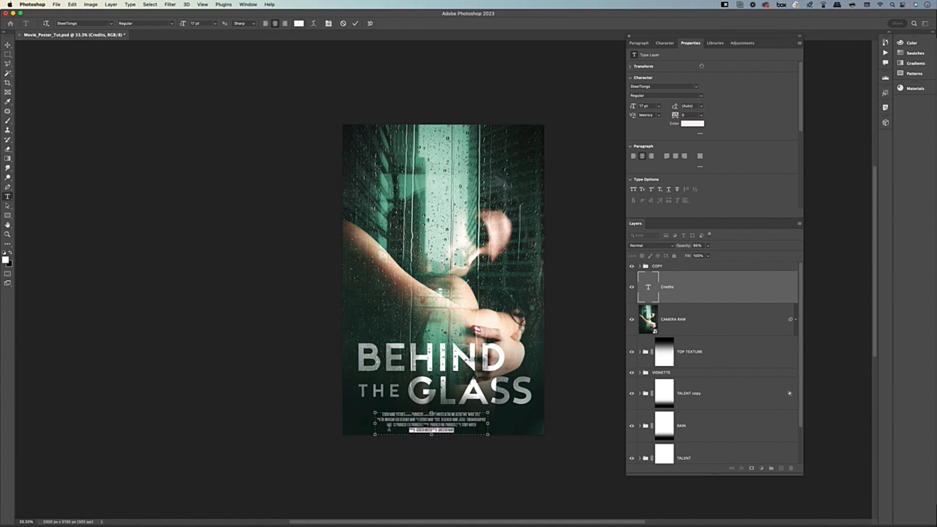
key(BackSpace)
key(BackSpace)
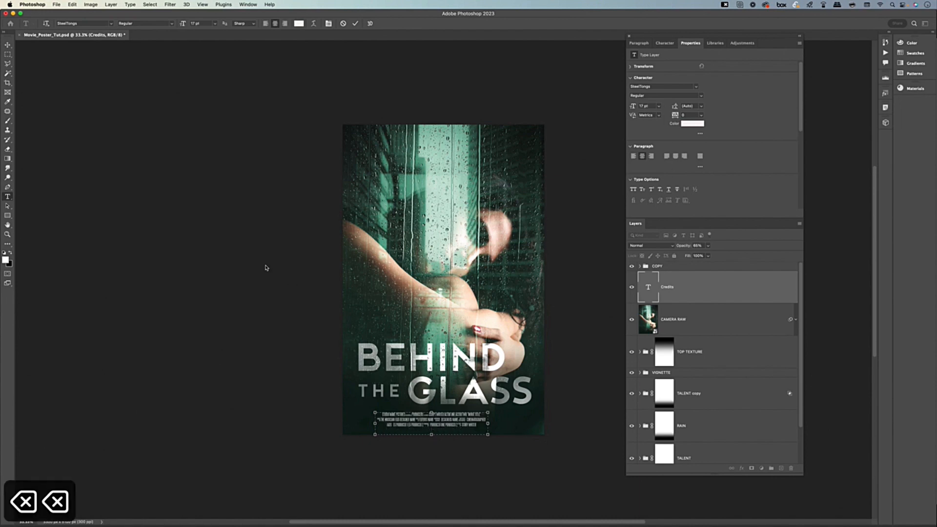
Scale up the credits text block so it spans more of the width beneath the title.
key(v)
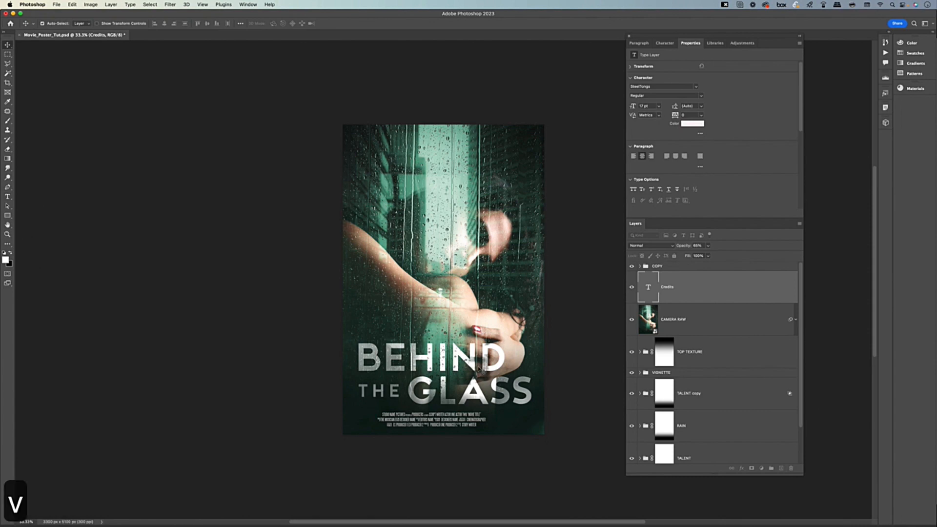
key(super+t)
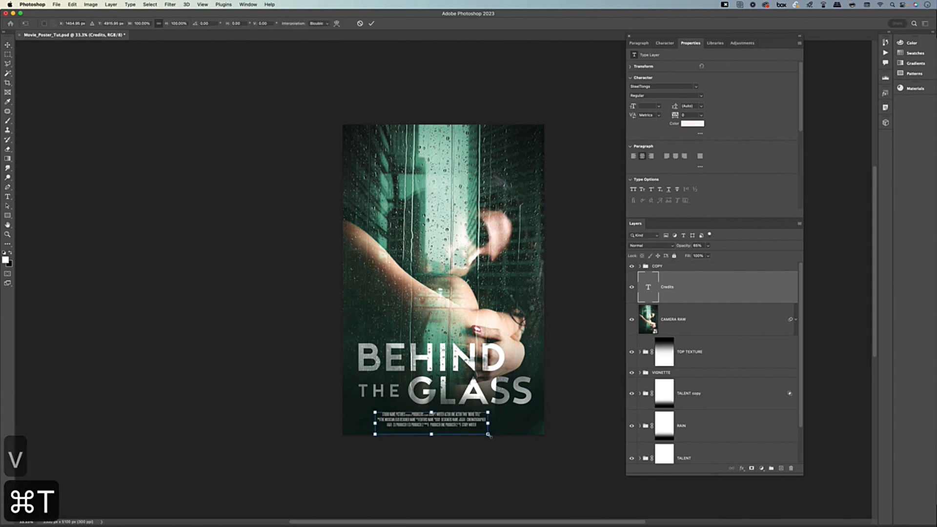
mouse_move(490, 435)
mouse_down()
mouse_move(497, 439)
mouse_move(481, 428)
mouse_move(489, 429)
mouse_up()
key(Return)
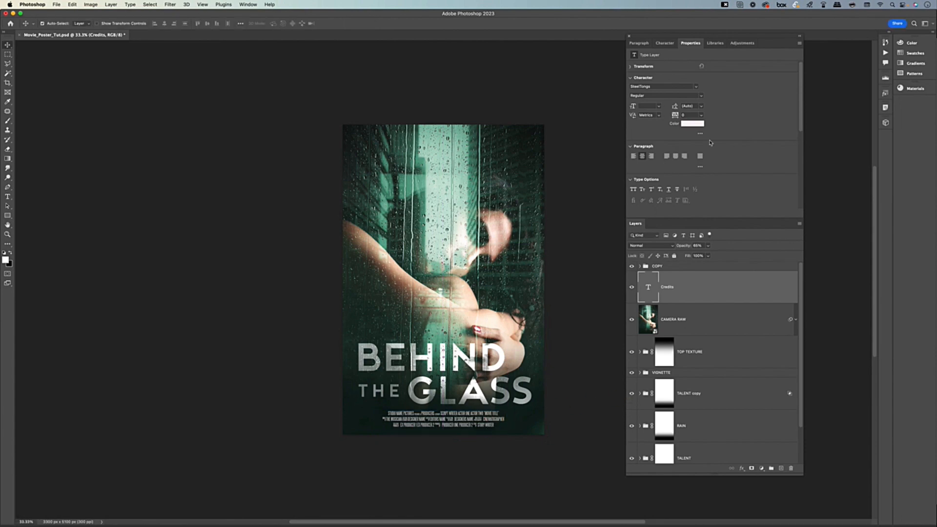
Change the credits text color to green #3f967e.
click(695, 124)
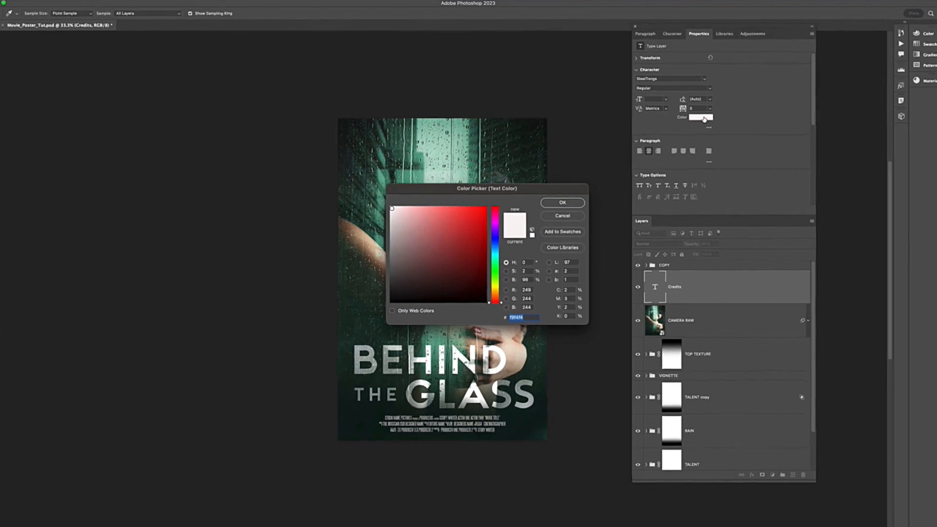
text(3)
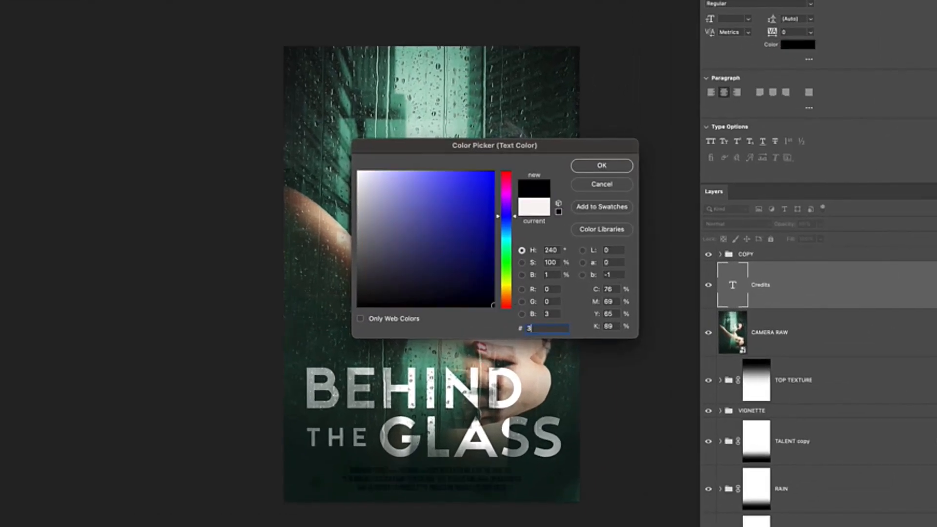
text(f967e)
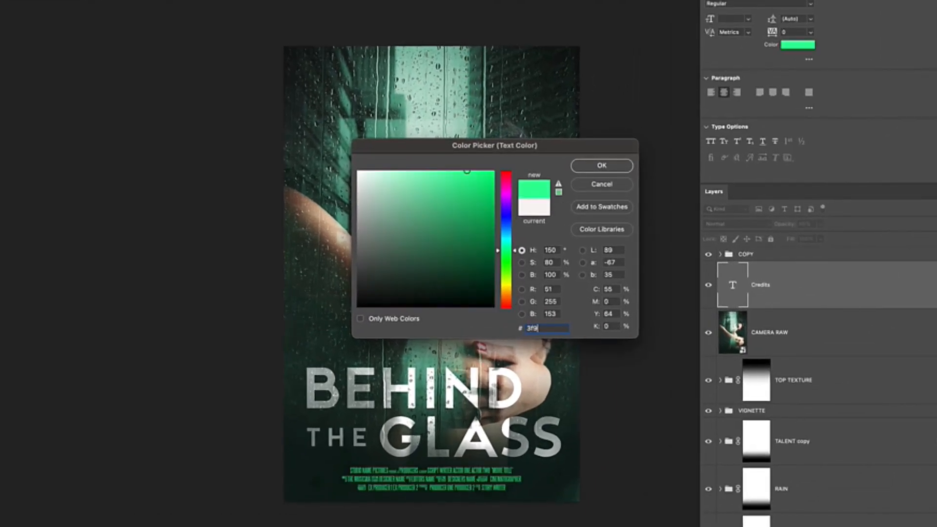
click(622, 170)
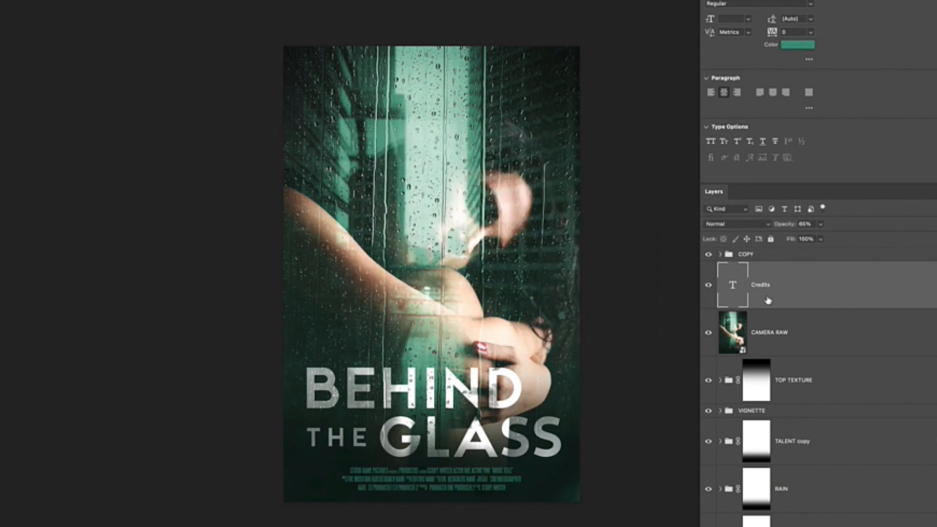
Set the Credits layer's opacity to 60%.
click(822, 226)
click(859, 219)
click(822, 226)
click(794, 287)
Move the Credits layer into the COPY group beneath the TT group and toggle the COPY group's visibility to compare.
click(720, 254)
drag(814, 353, 807, 318)
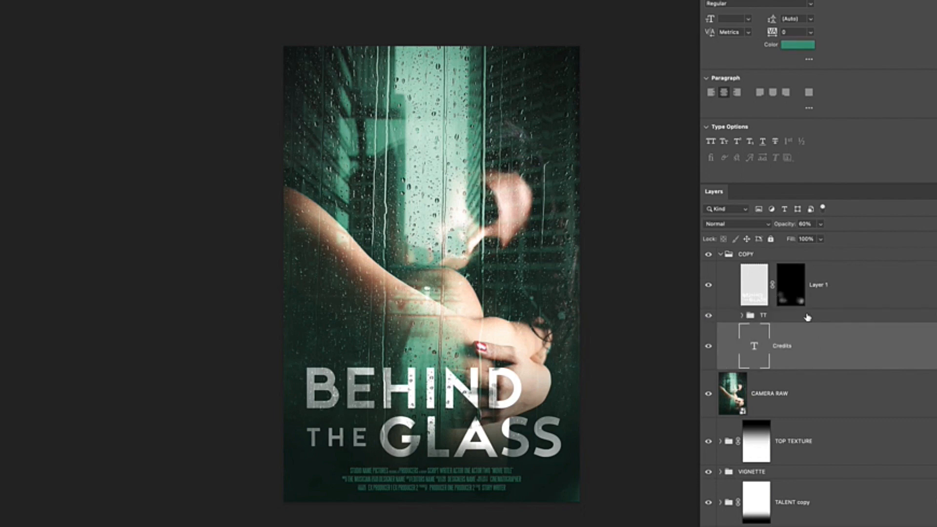
click(720, 254)
click(708, 255)
click(708, 254)
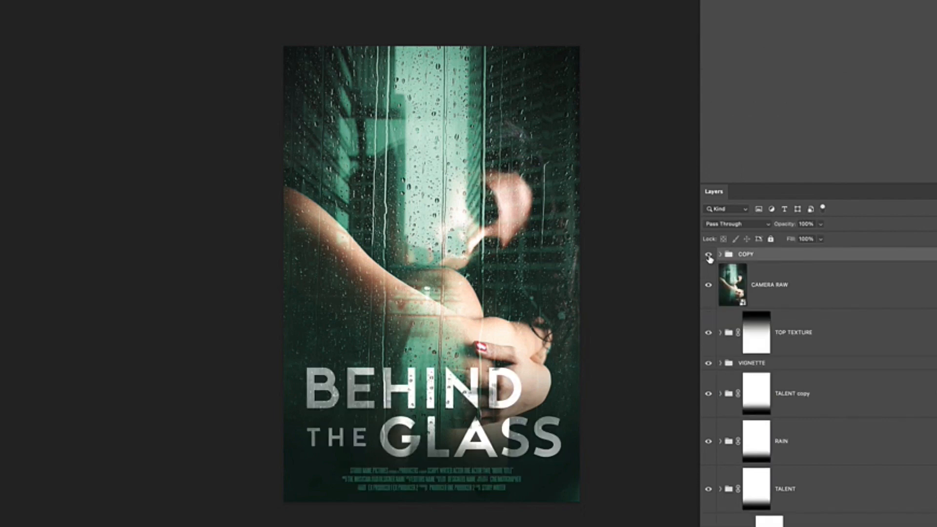
click(708, 254)
click(708, 254)
Nudge the masked white title layer and the TT group up together by about 70 px.
click(719, 254)
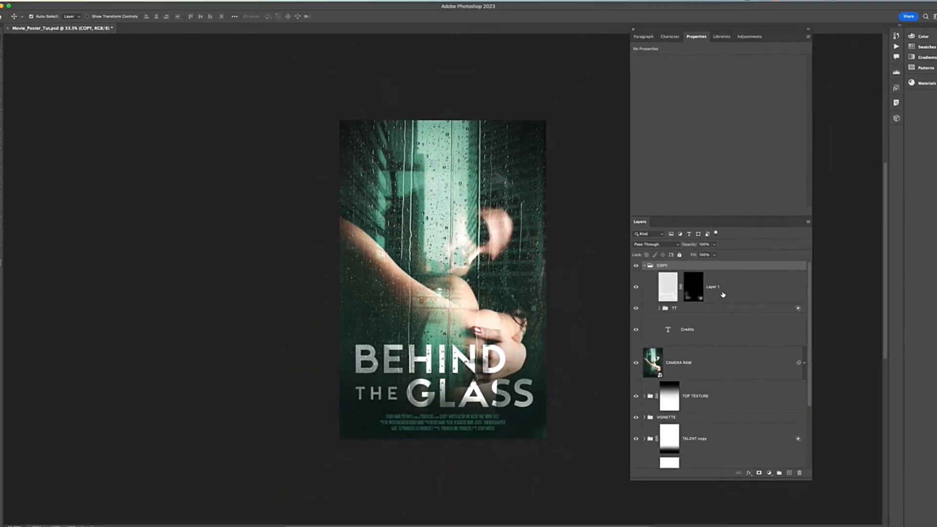
click(722, 293)
key(v)
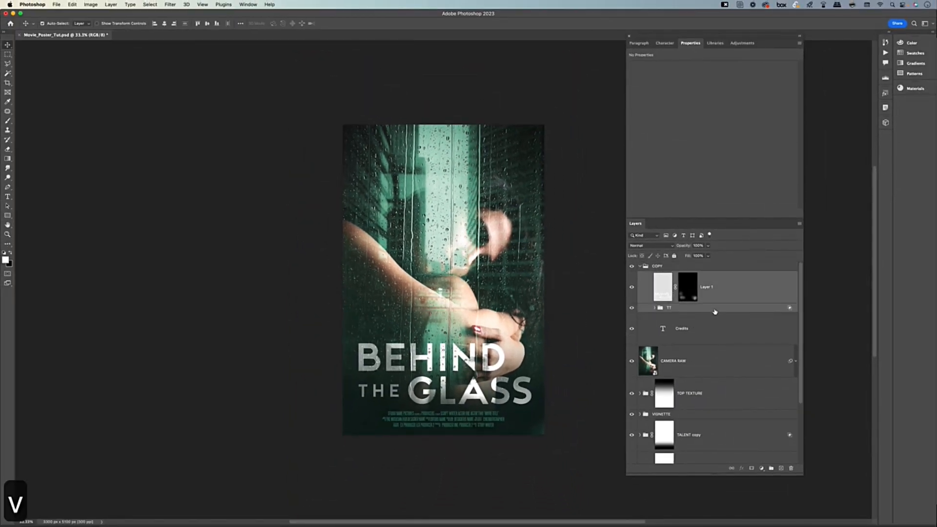
key(shift+Up)
key(shift+Up)
key(shift+Up)
key(shift+Up)
key(shift+Up)
key(shift+Up)
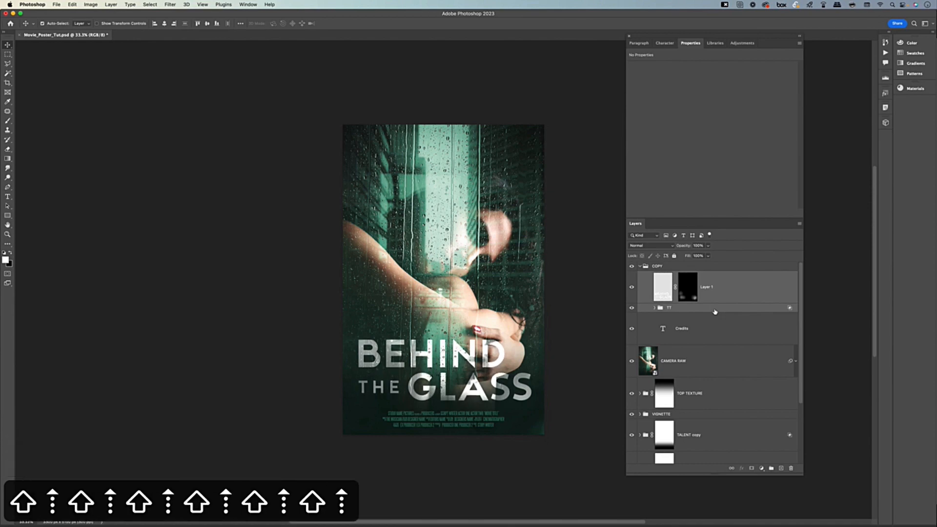
key(shift+Up)
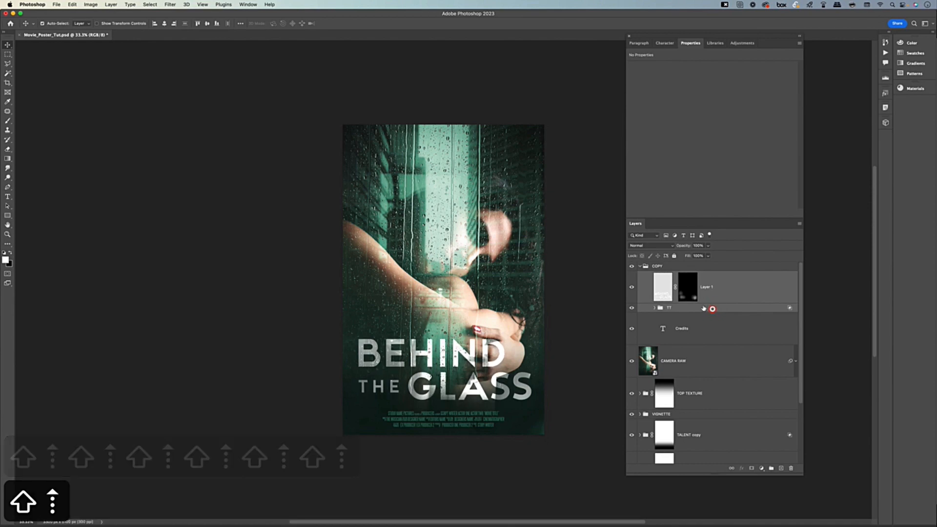
Nudge the Credits layer up by about 40 px and collapse the COPY group.
key(v)
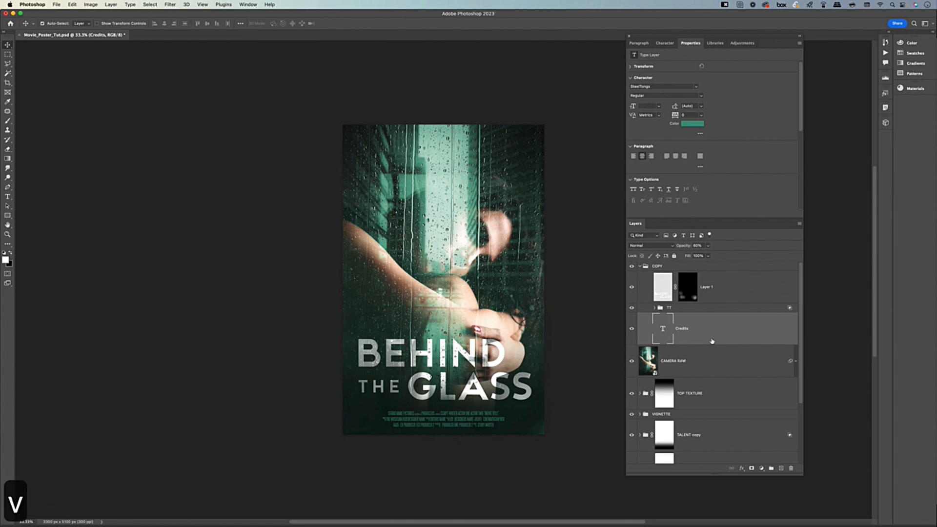
key(shift+Up)
key(shift+Up)
key(shift+Up)
key(shift+Up)
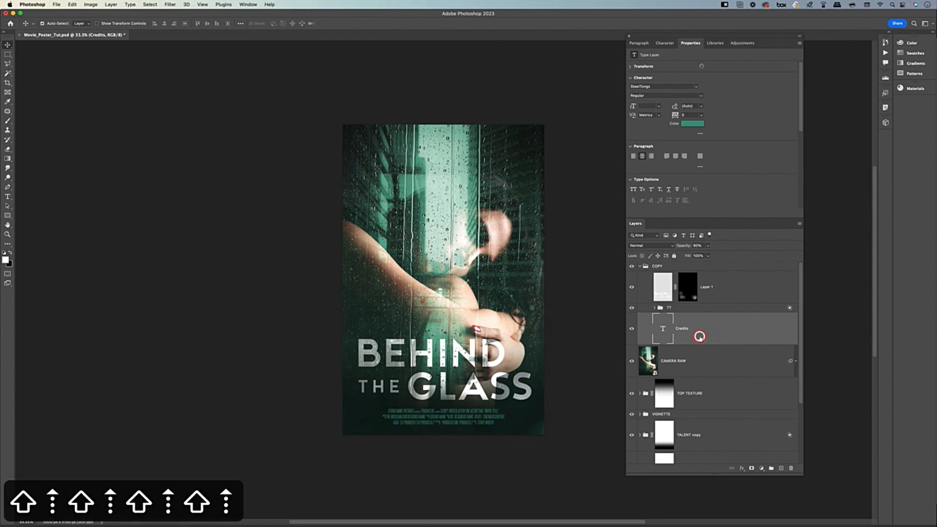
click(639, 267)
Group all layers from COPY down to Color Fill 2 and name the new group ARTWORK.
key(super+0)
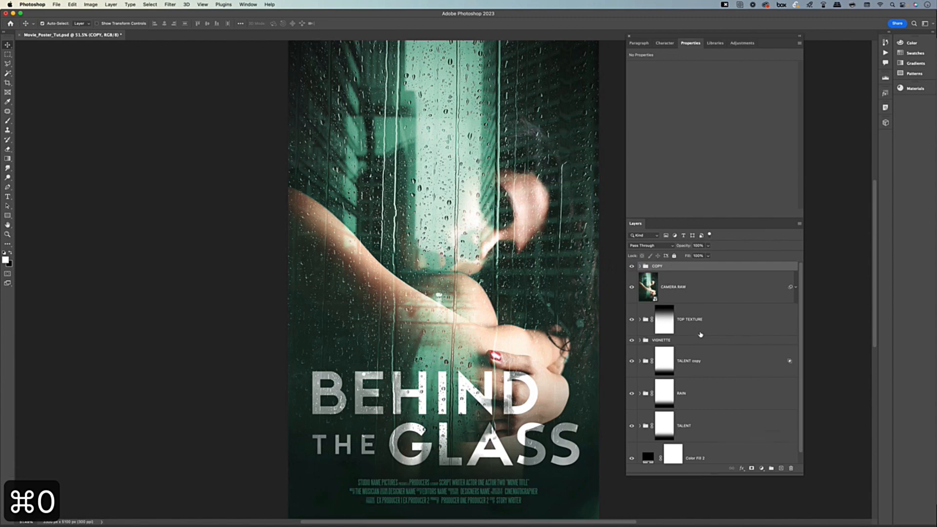
shift+click(713, 453)
key(super+g)
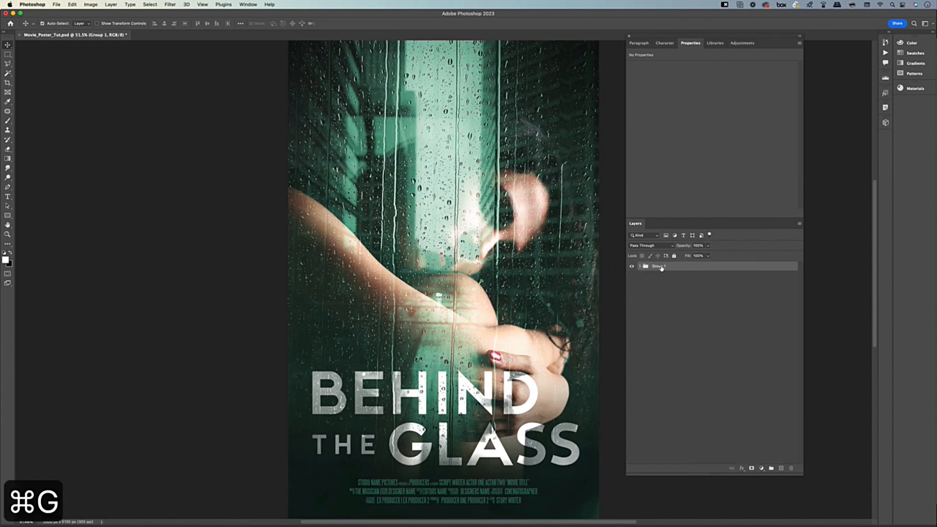
double_click(659, 266)
text(ART)
key(Return)
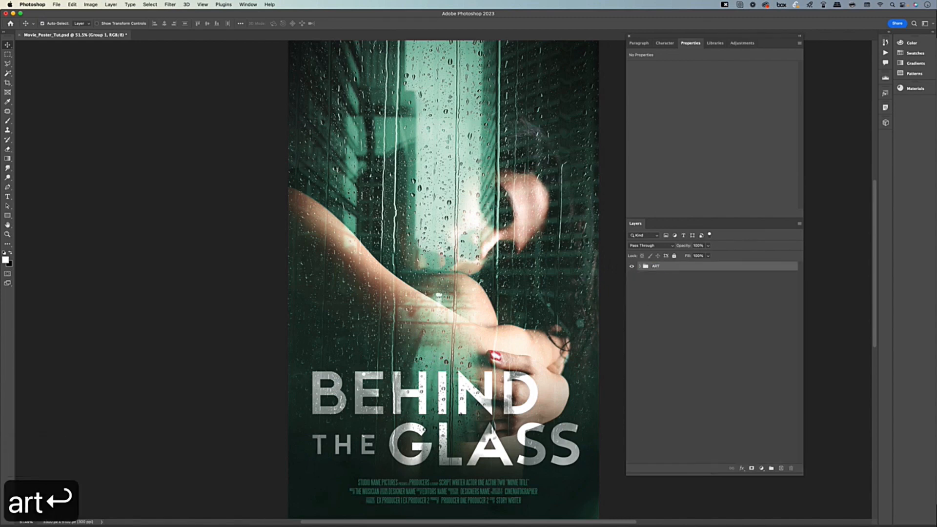
double_click(654, 266)
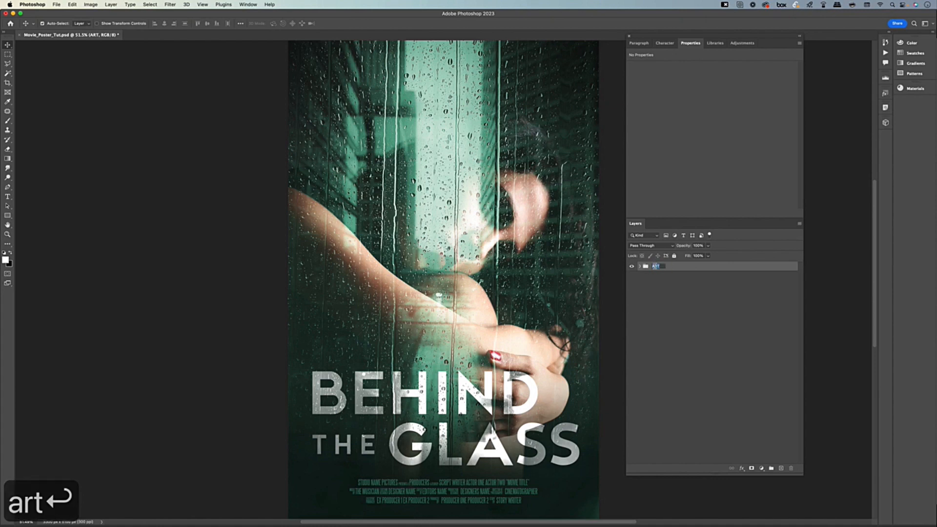
text(ARTWRO)
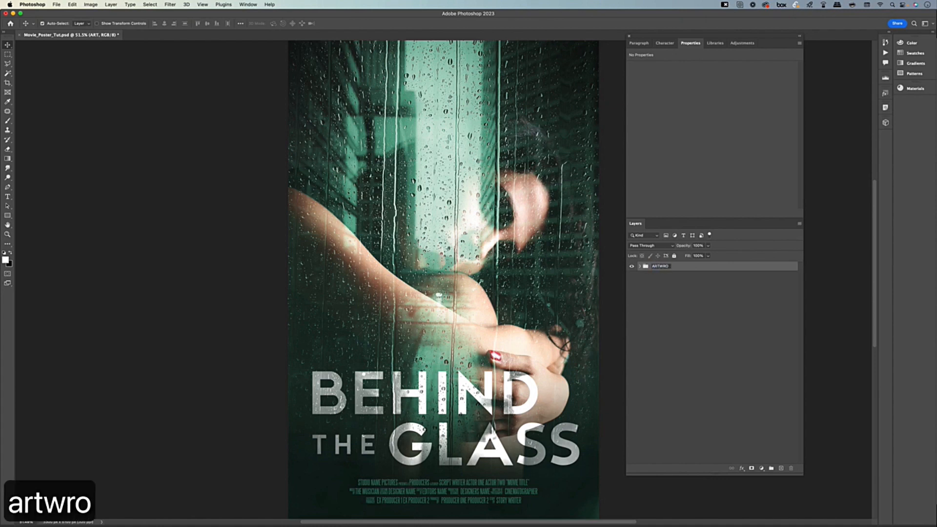
key(BackSpace)
key(BackSpace)
text(ork)
key(Return)
Display the finished poster in full screen on a black background with all panels hidden.
key(f)
key(Tab)
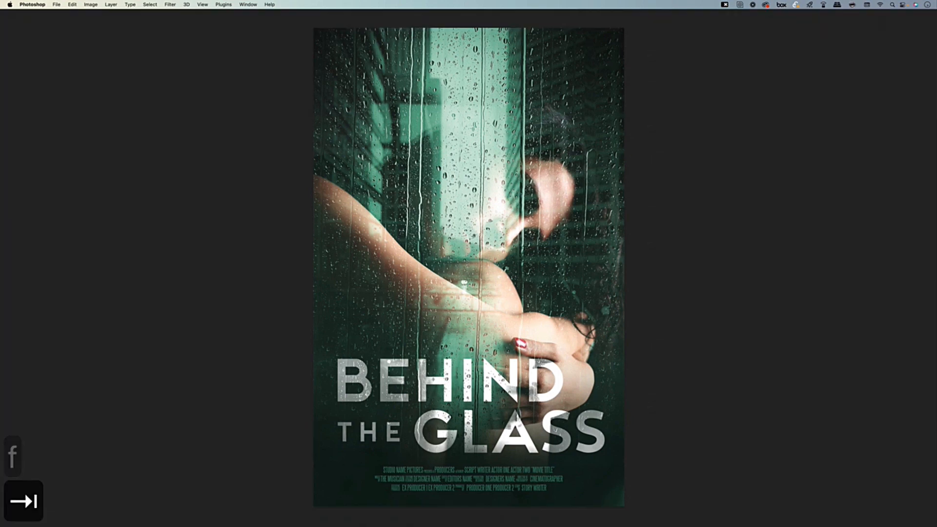
key(f)
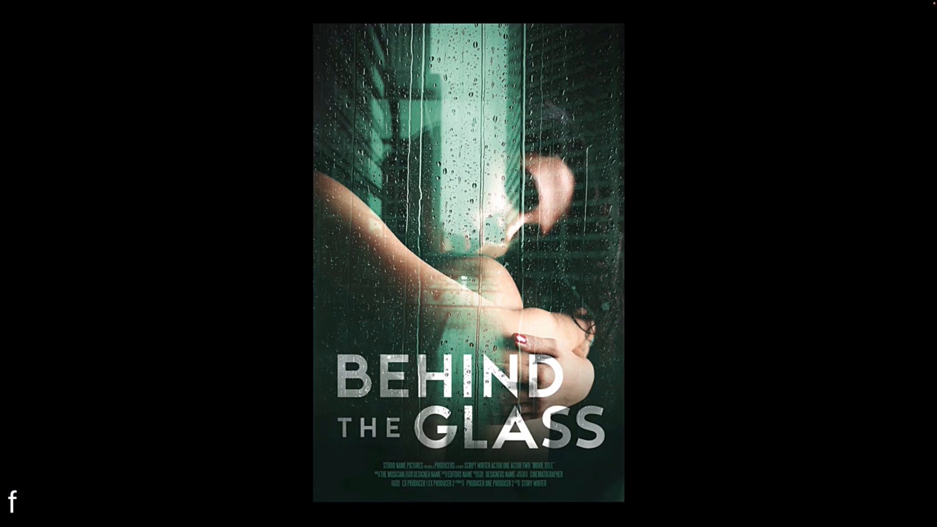